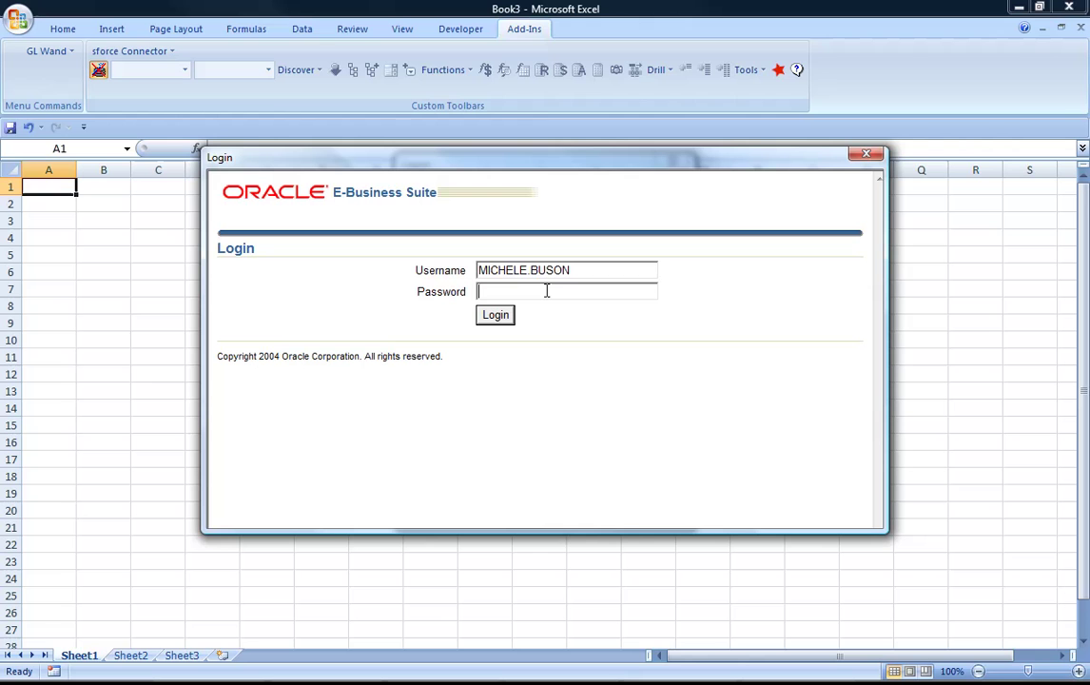
Log in to Oracle E-Business Suite with the account password and accept the two selected General Ledger responsibilities
type("w")
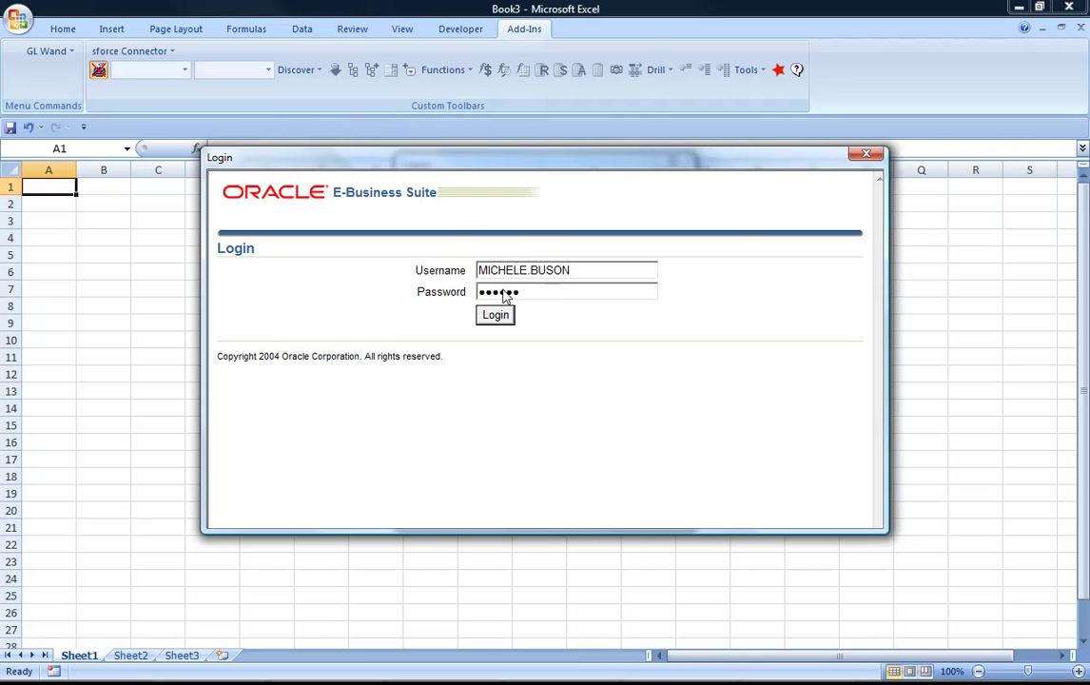
left_click(494, 315)
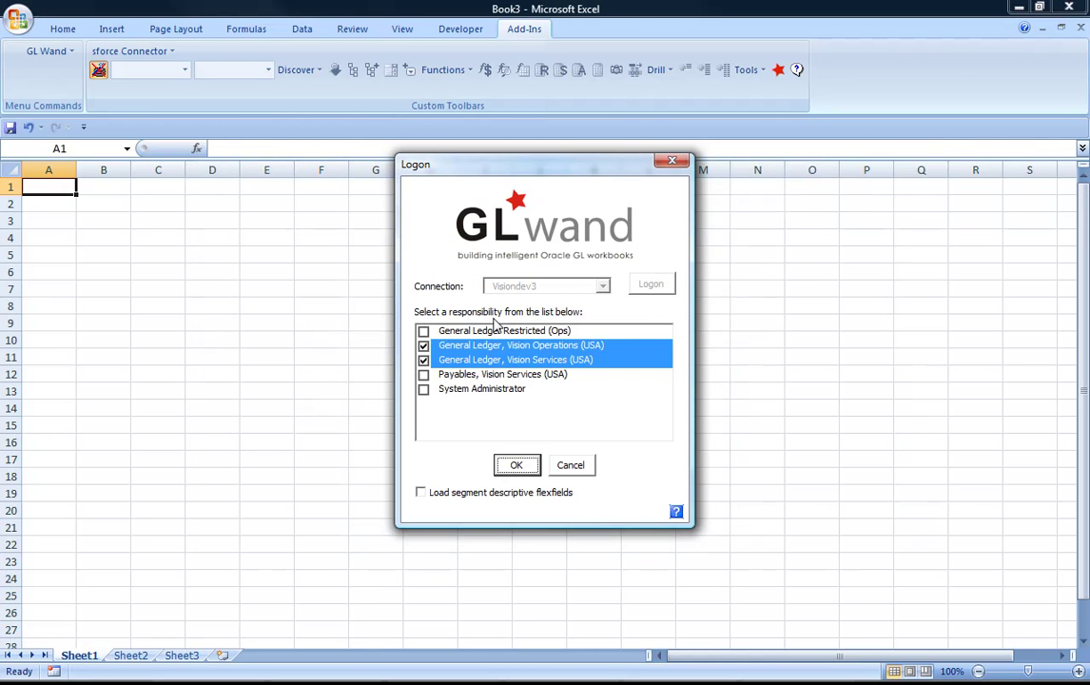
left_click(514, 467)
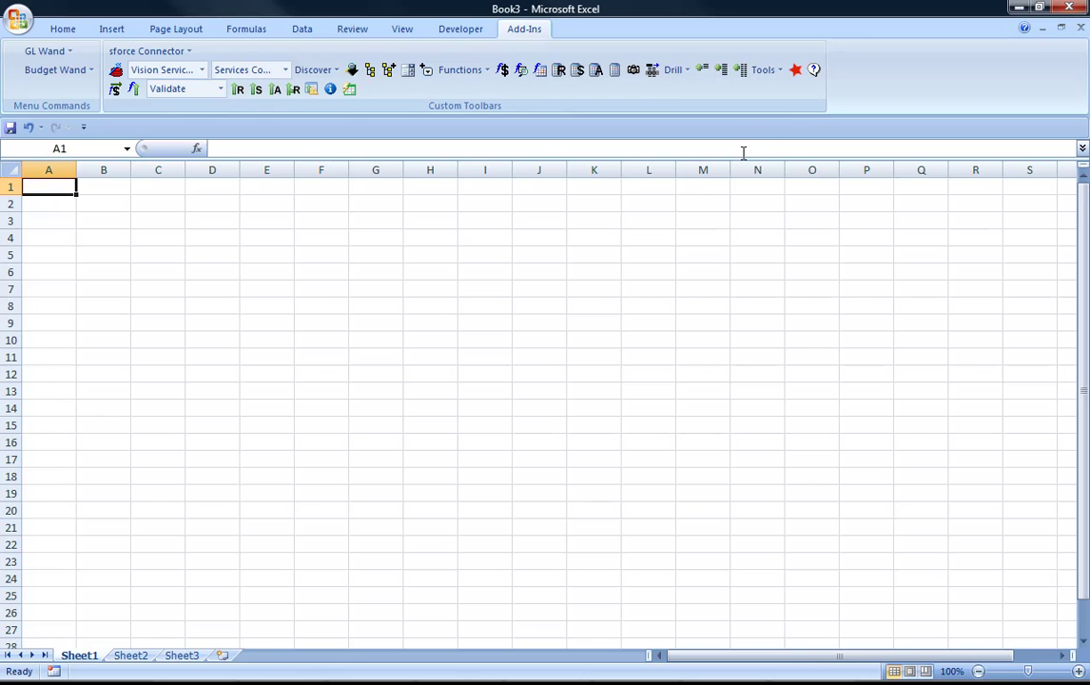
Check the GL Wand version and licensing information, and close it
left_click(795, 71)
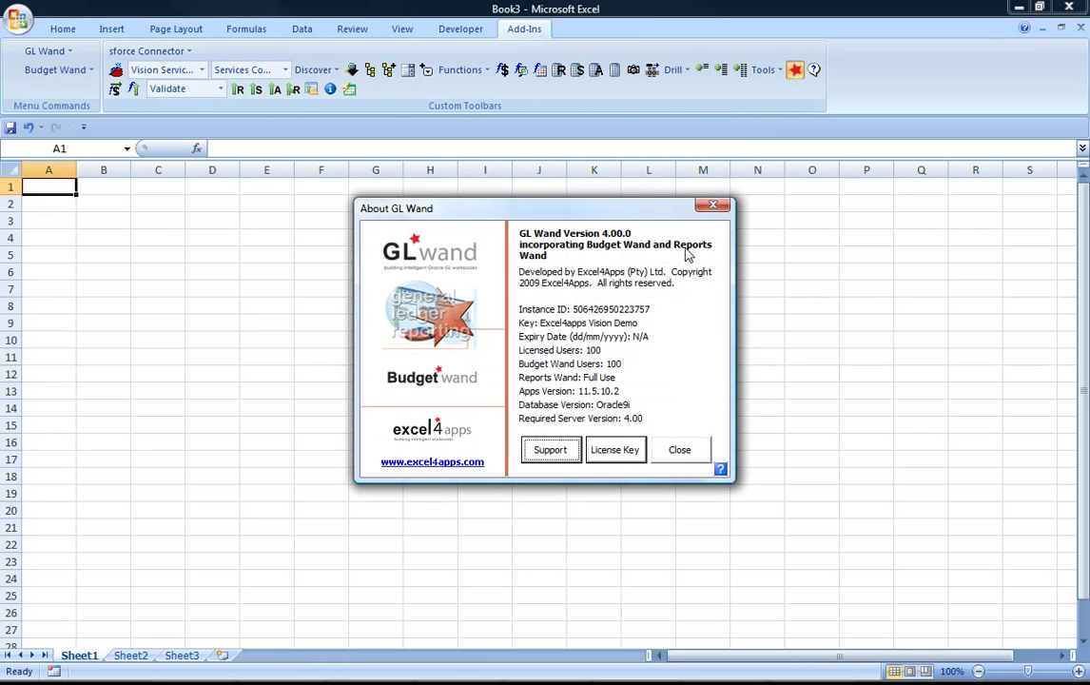
left_click(677, 453)
Open the Reports Wand report selection for inserting a criteria form
left_click(783, 73)
mouse_move(815, 208)
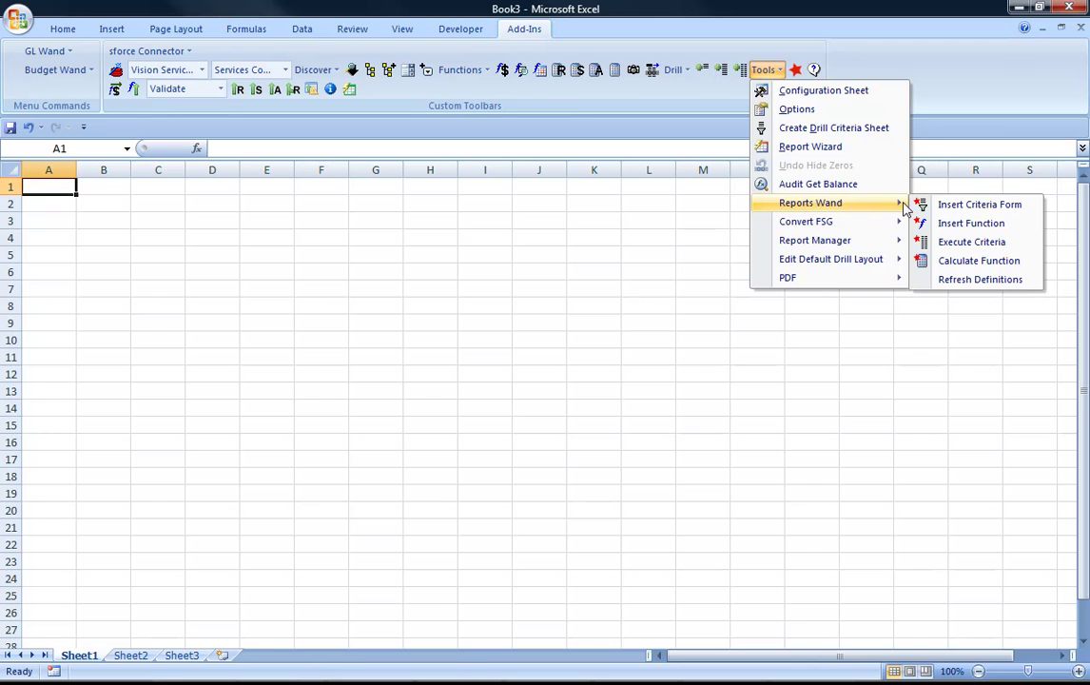
left_click(941, 207)
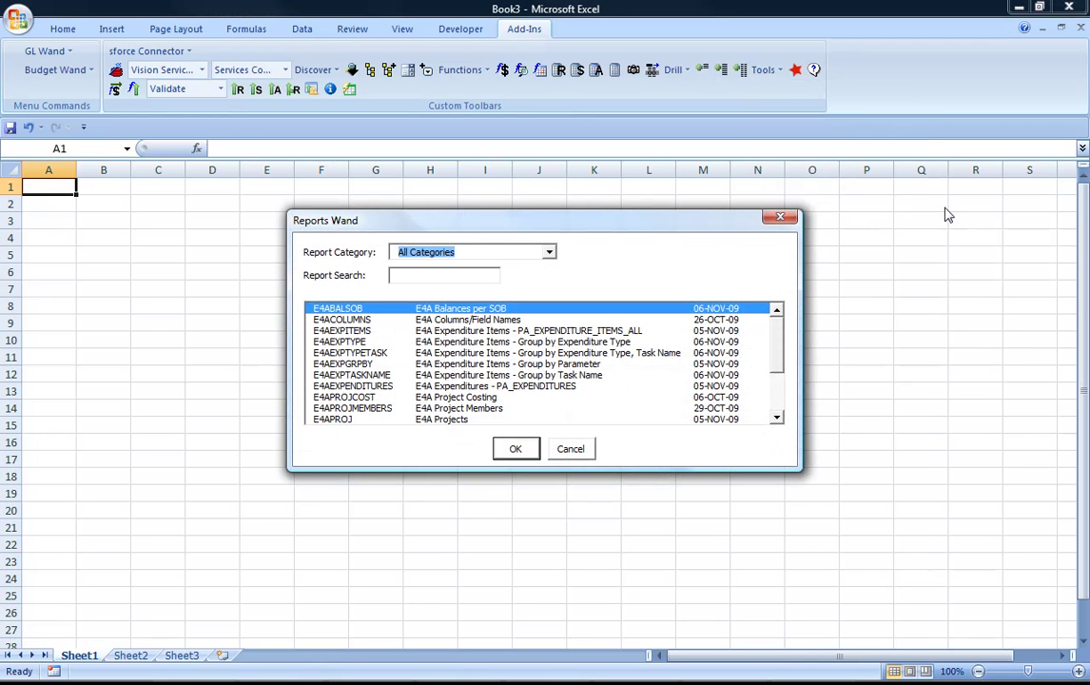
Filter the report list by the Projects - Project Reports category and reset it to All Categories
left_click(550, 256)
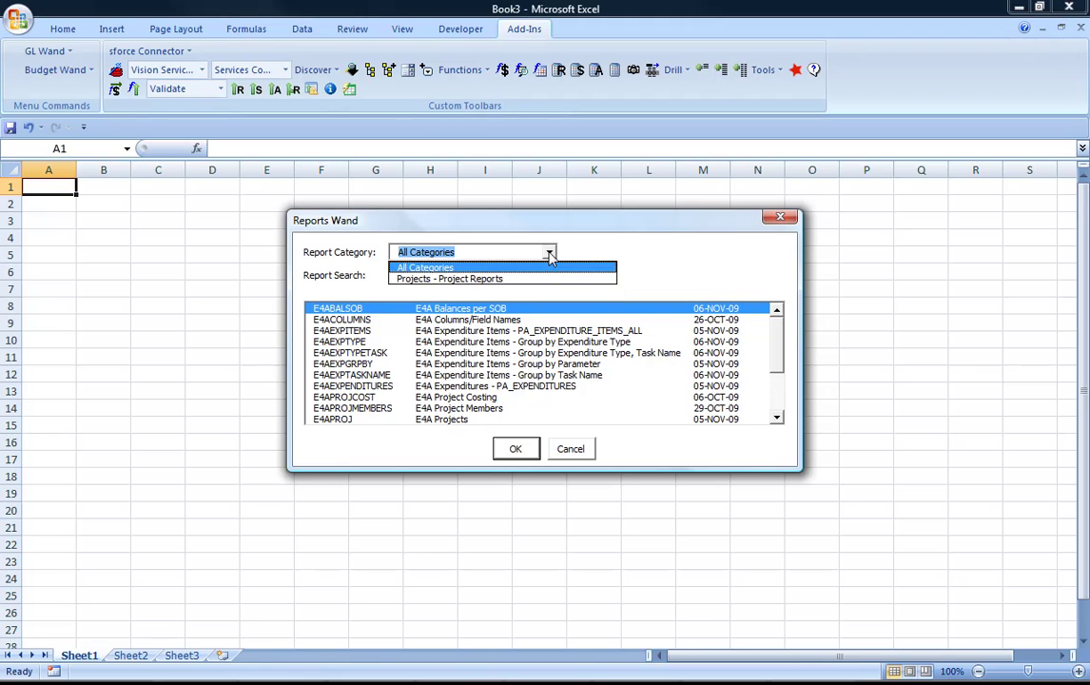
left_click(545, 277)
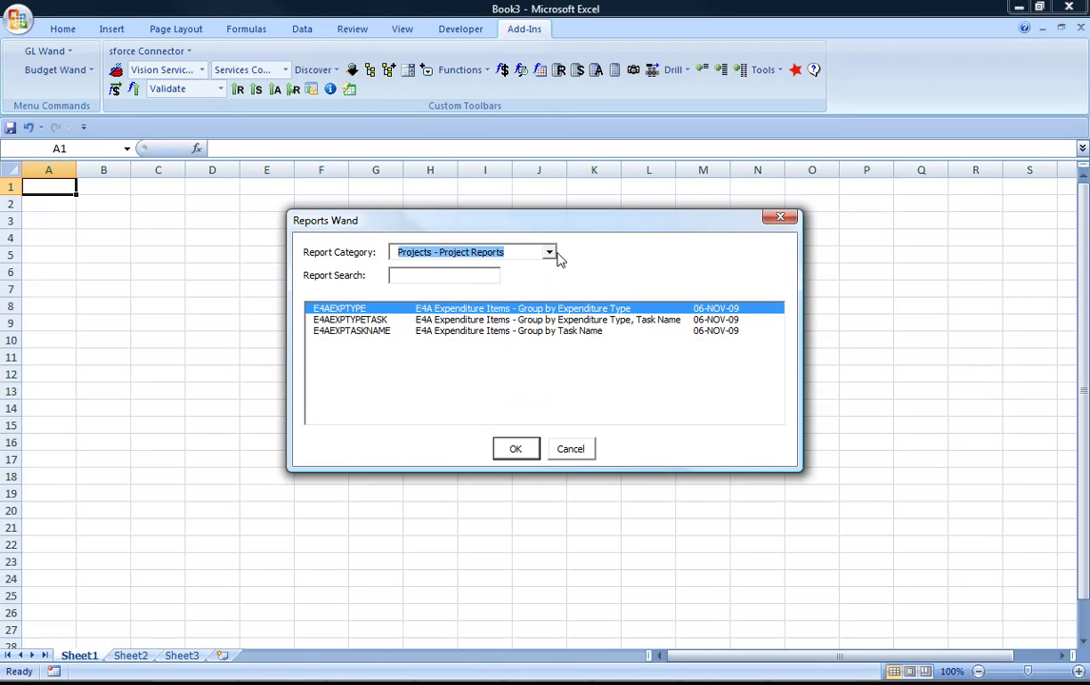
left_click(550, 252)
left_click(542, 267)
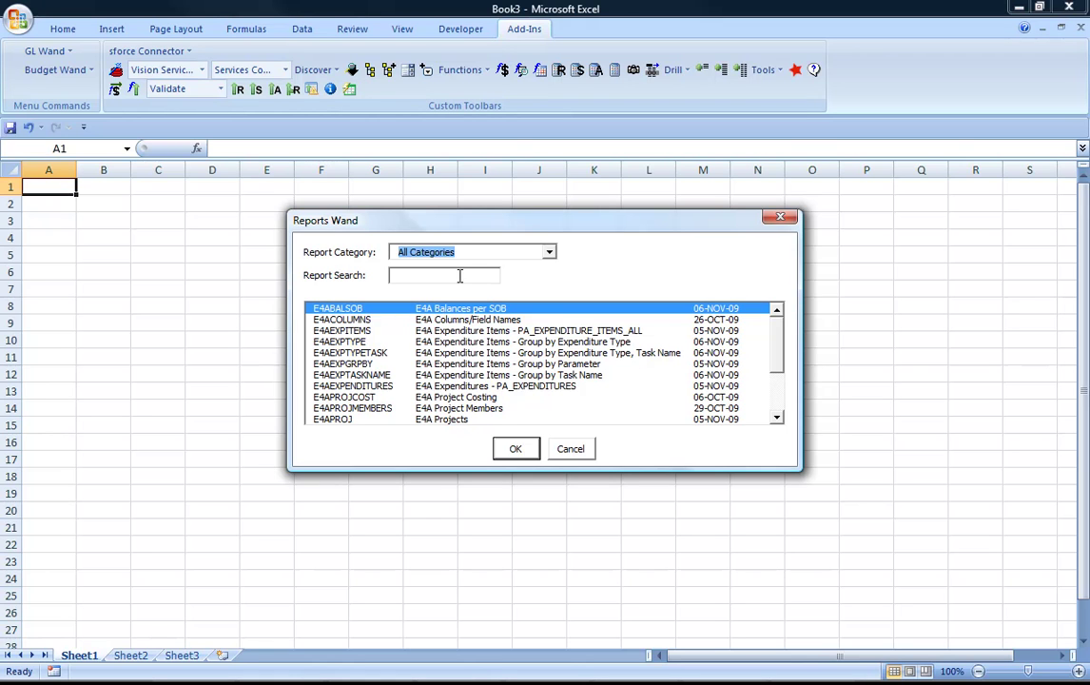
Insert the criteria form for the E4A Projects report and execute the report without filters
left_click(449, 418)
left_click(515, 450)
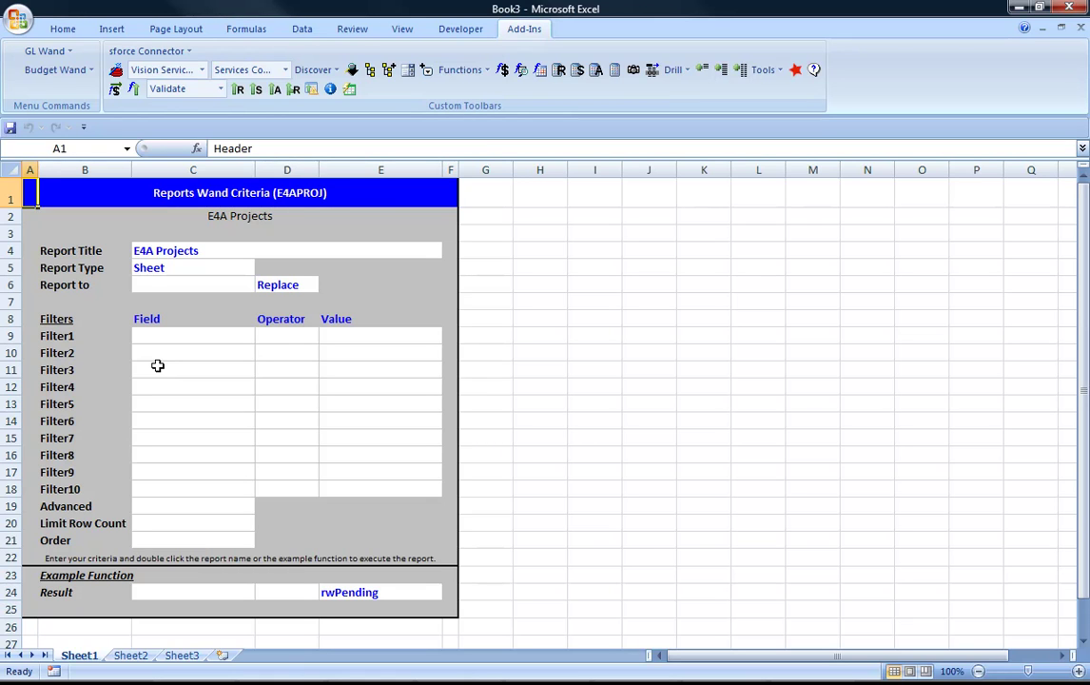
left_click(171, 286)
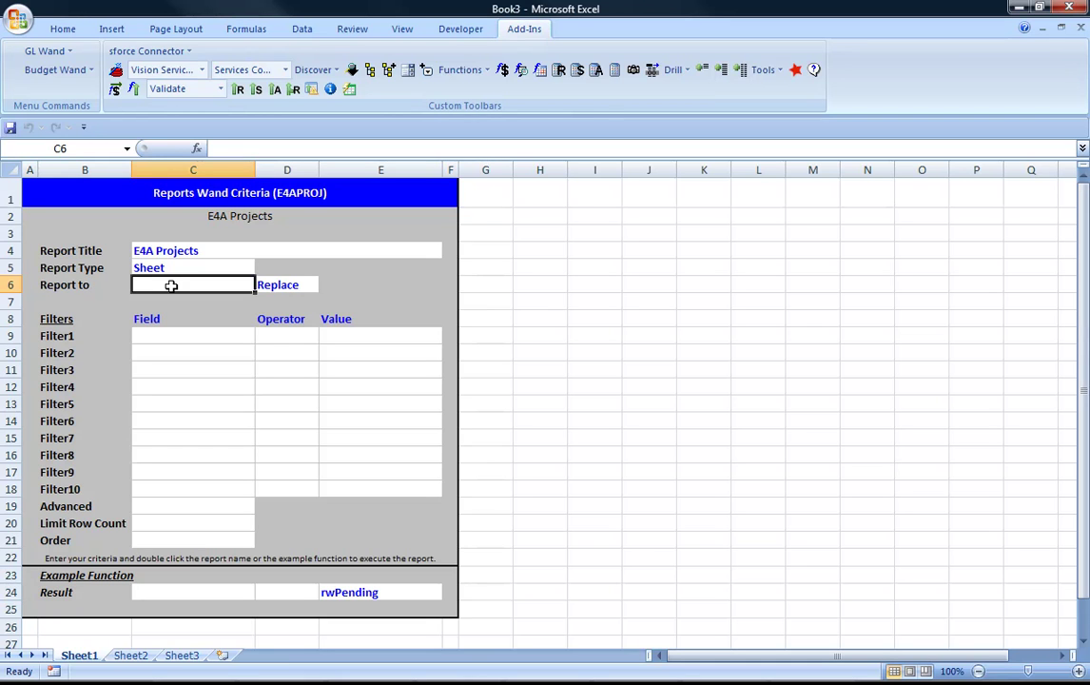
left_click(177, 338)
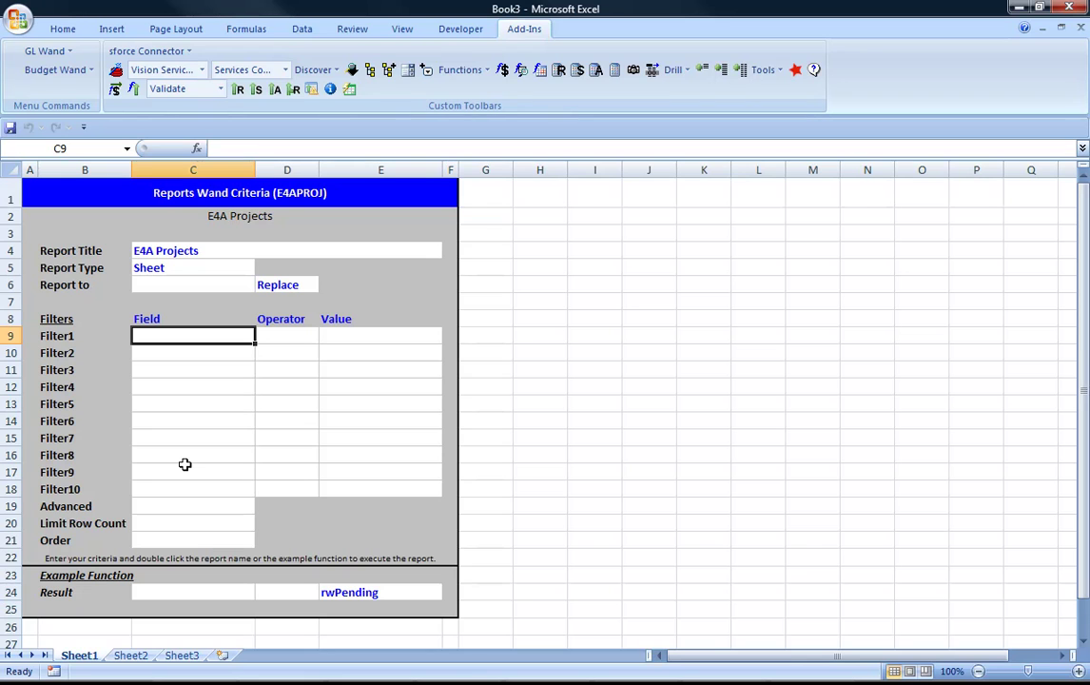
double_click(180, 249)
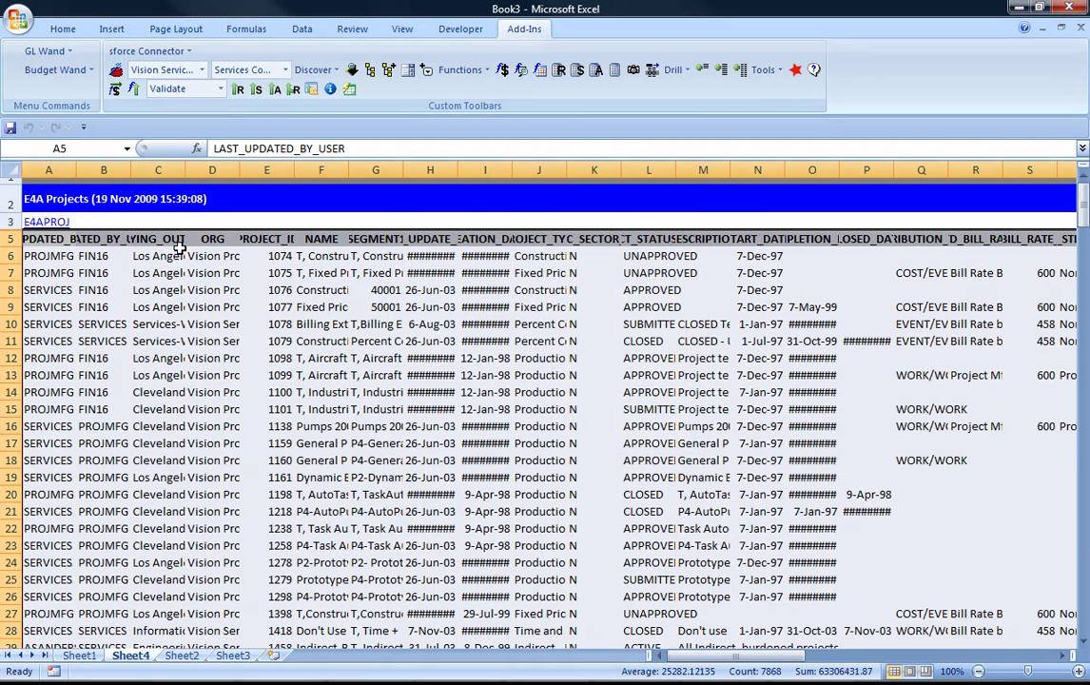
Insert five blank rows above the E4A Projects report title on Sheet4
left_click(104, 288)
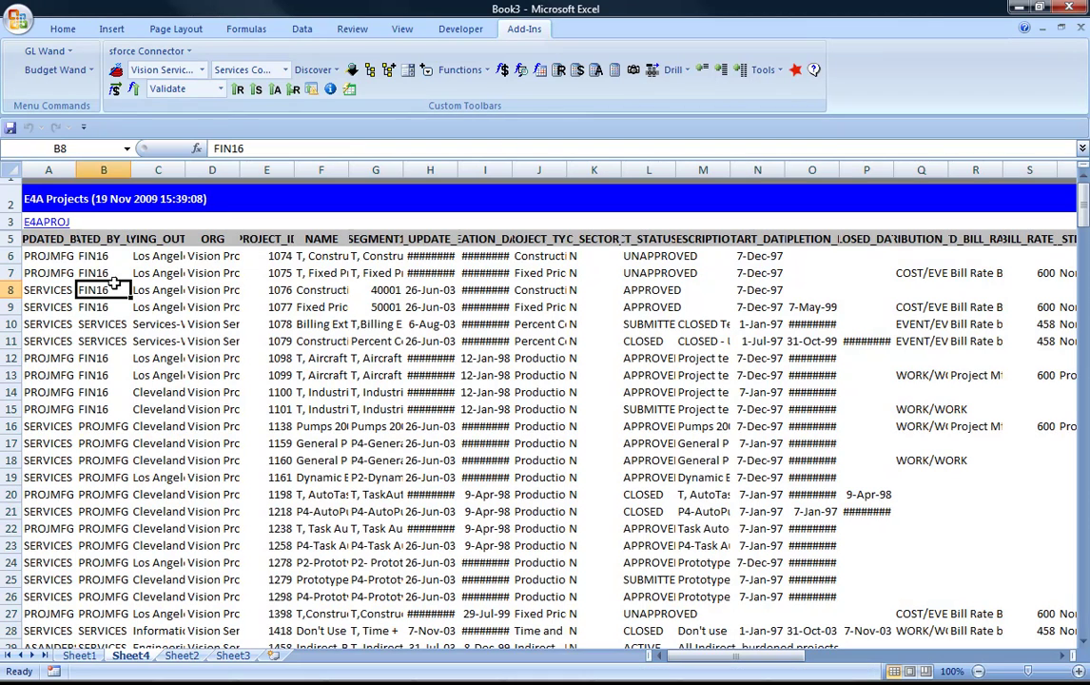
left_click(10, 180)
left_click_drag(11, 179, 10, 238)
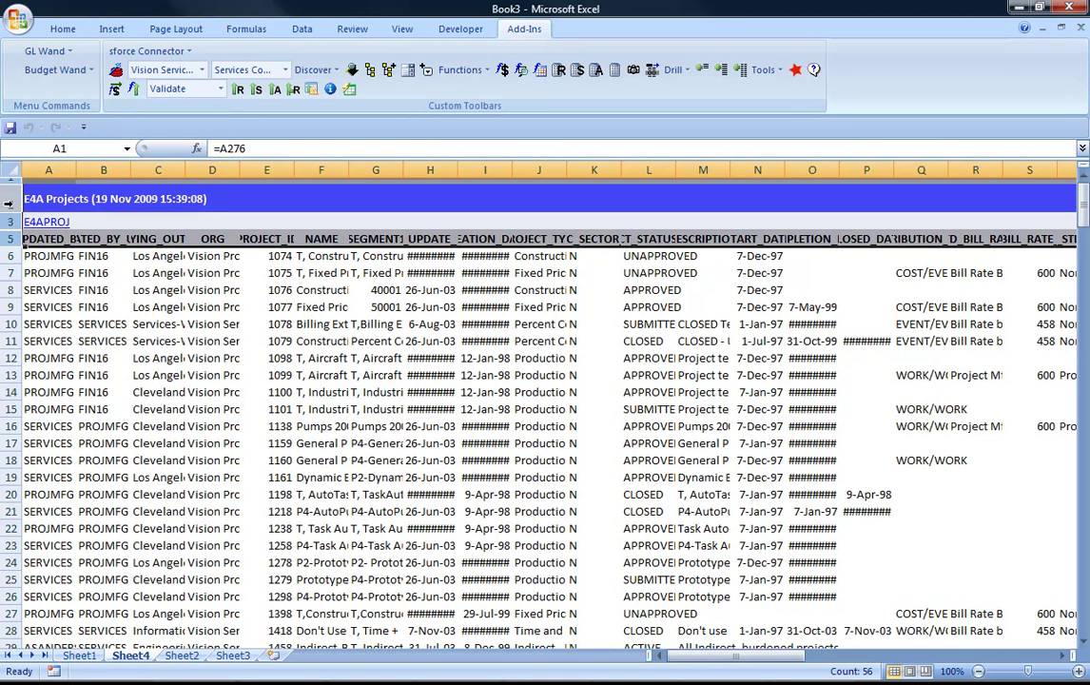
right_click(13, 201)
left_click(55, 286)
left_click(95, 358)
Insert a blank column before the report's first column
left_click(46, 169)
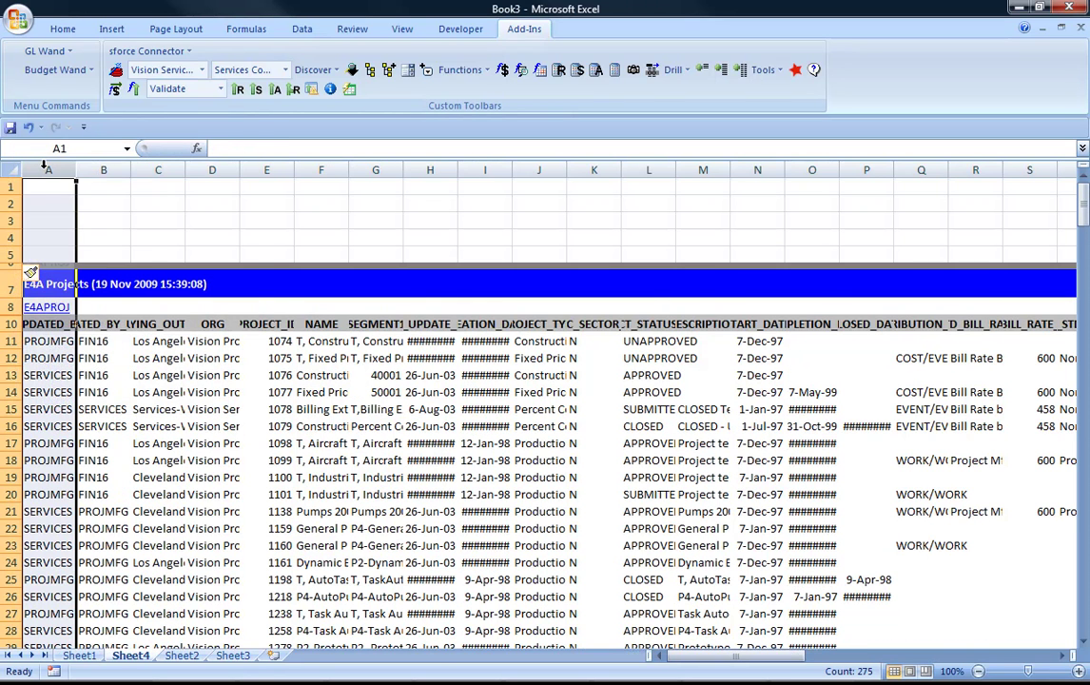
right_click(44, 168)
left_click(98, 253)
left_click(157, 221)
Autofit the width of all report columns from B to BC
left_click_drag(104, 170, 1008, 220)
left_click_drag(1006, 177, 1010, 177)
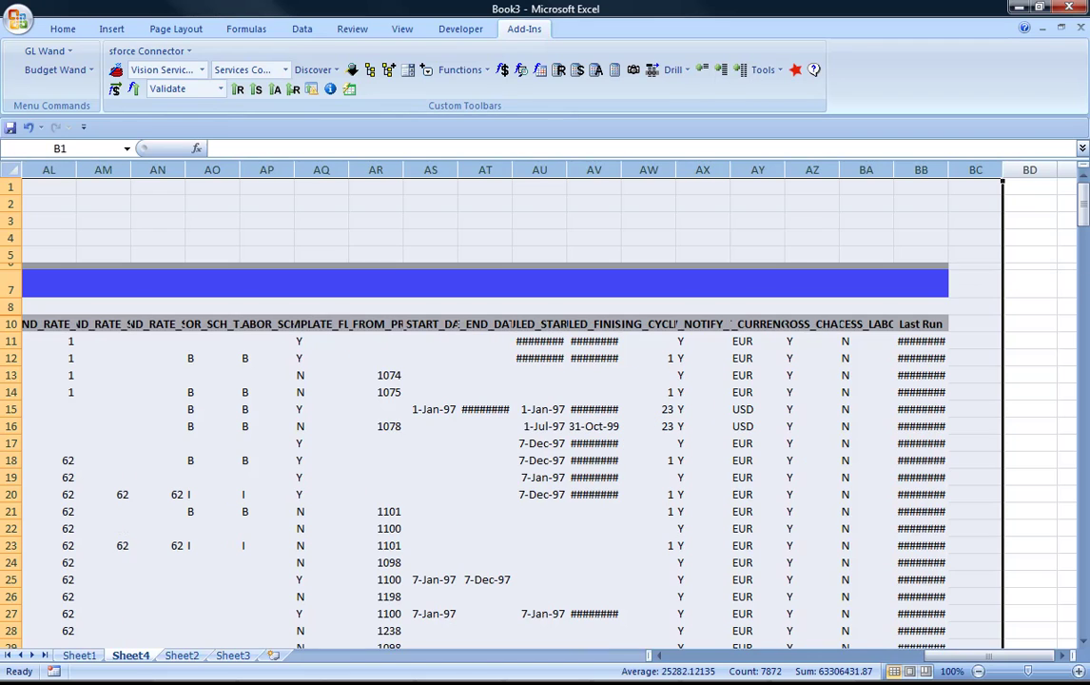
double_click(675, 169)
left_click(565, 408)
left_click_drag(936, 655, 670, 656)
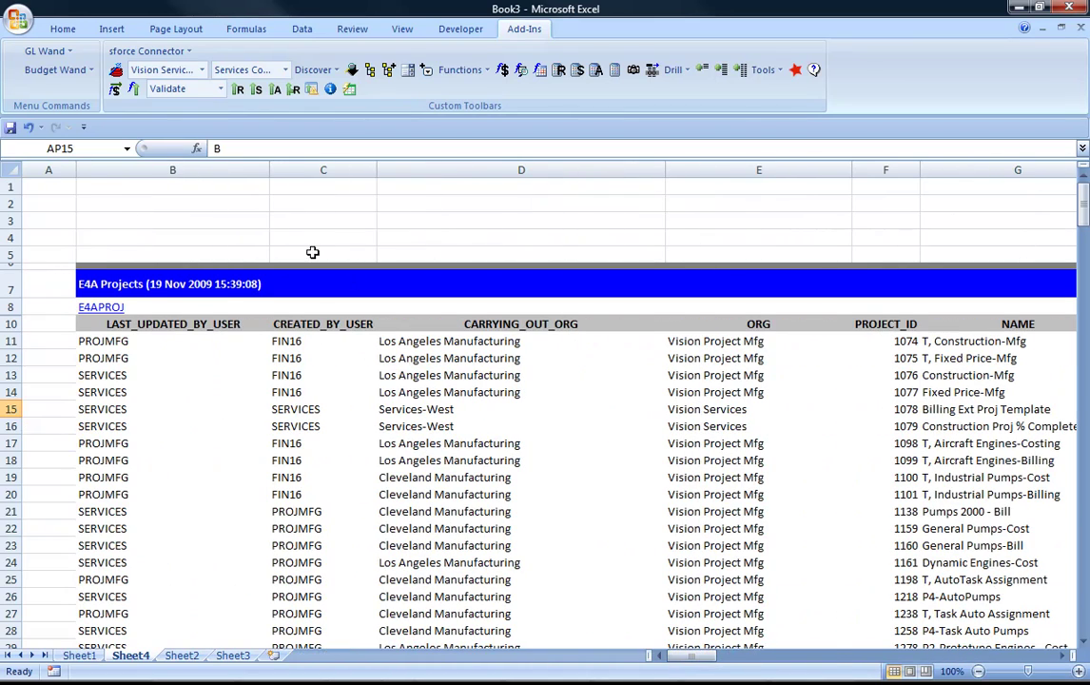
Narrow the LAST_UPDATED_BY_USER column and delete the CREATED_BY_USER column
left_click_drag(270, 170, 162, 173)
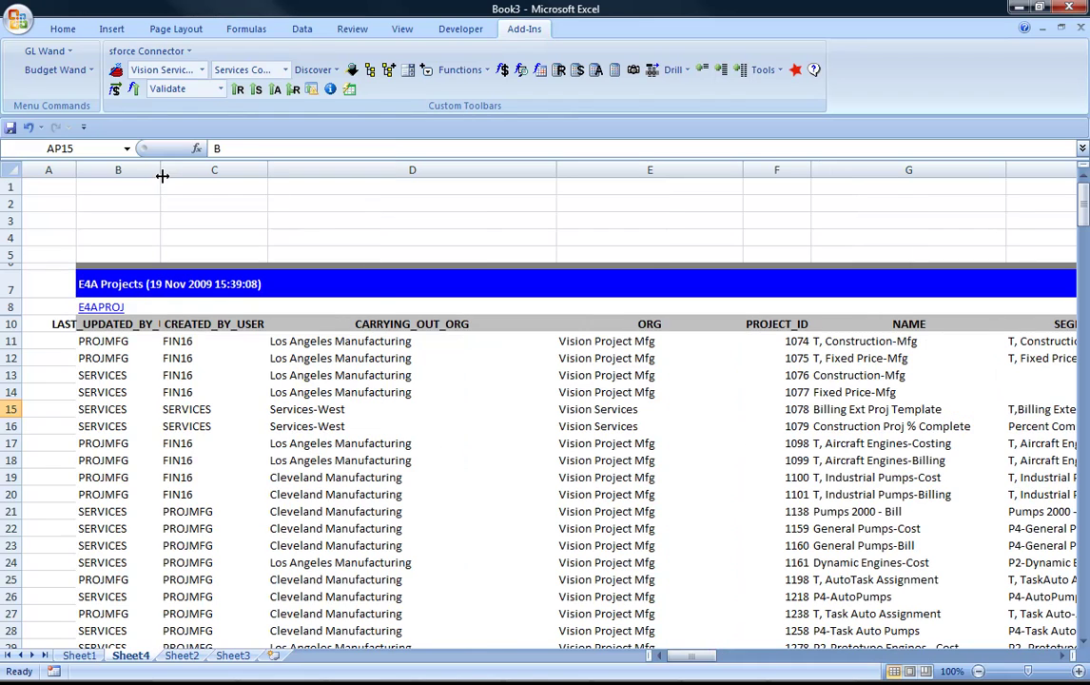
left_click(229, 162)
right_click(230, 164)
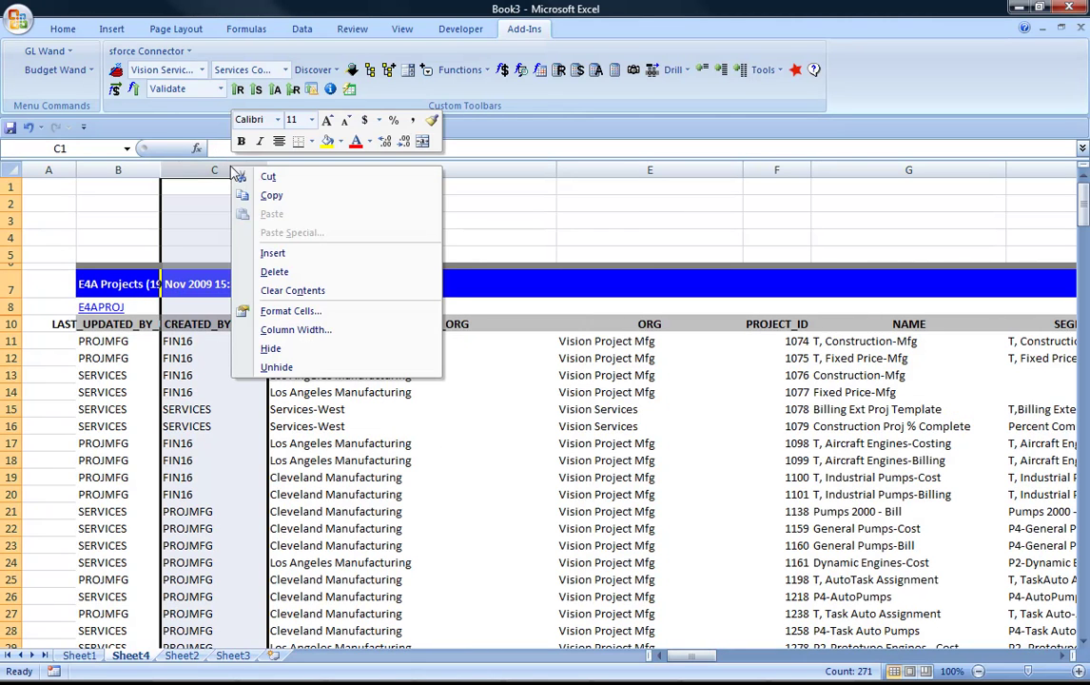
left_click(268, 273)
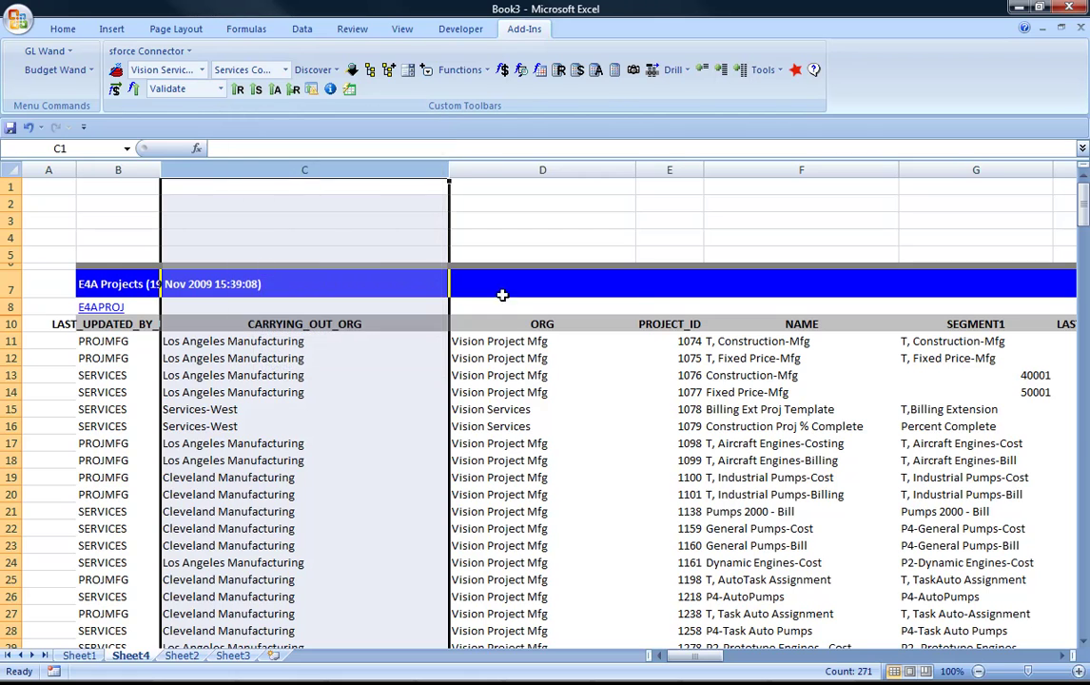
left_click(598, 277)
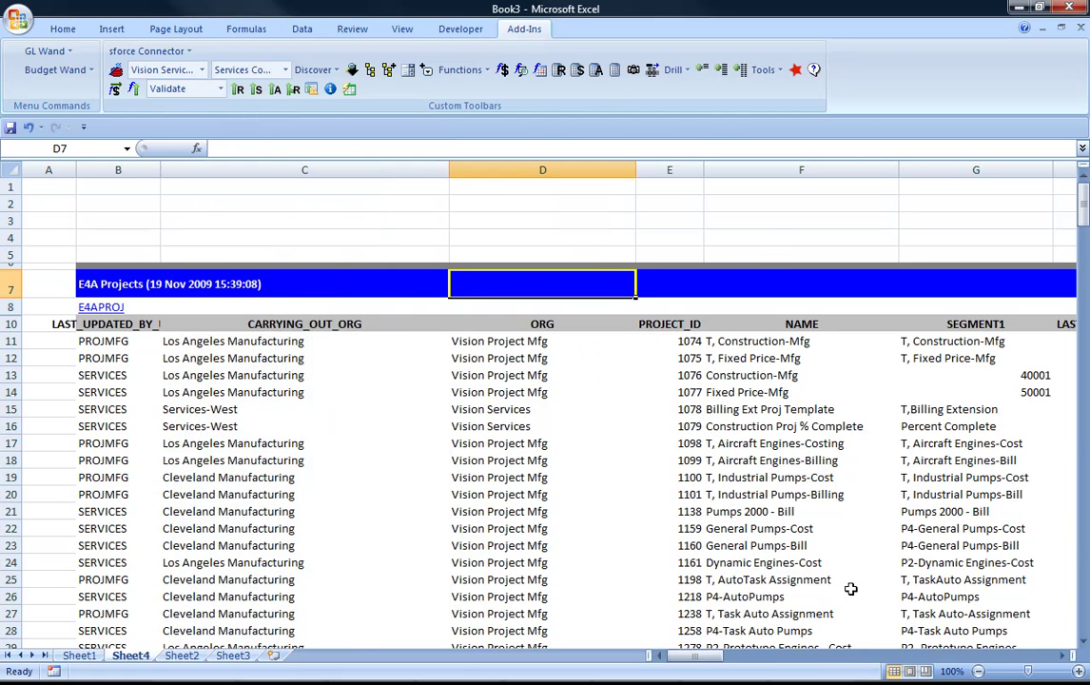
Hide the PUBLIC_SECTOR_FLAG column and delete the surplus columns O to AS
left_click_drag(694, 656, 734, 658)
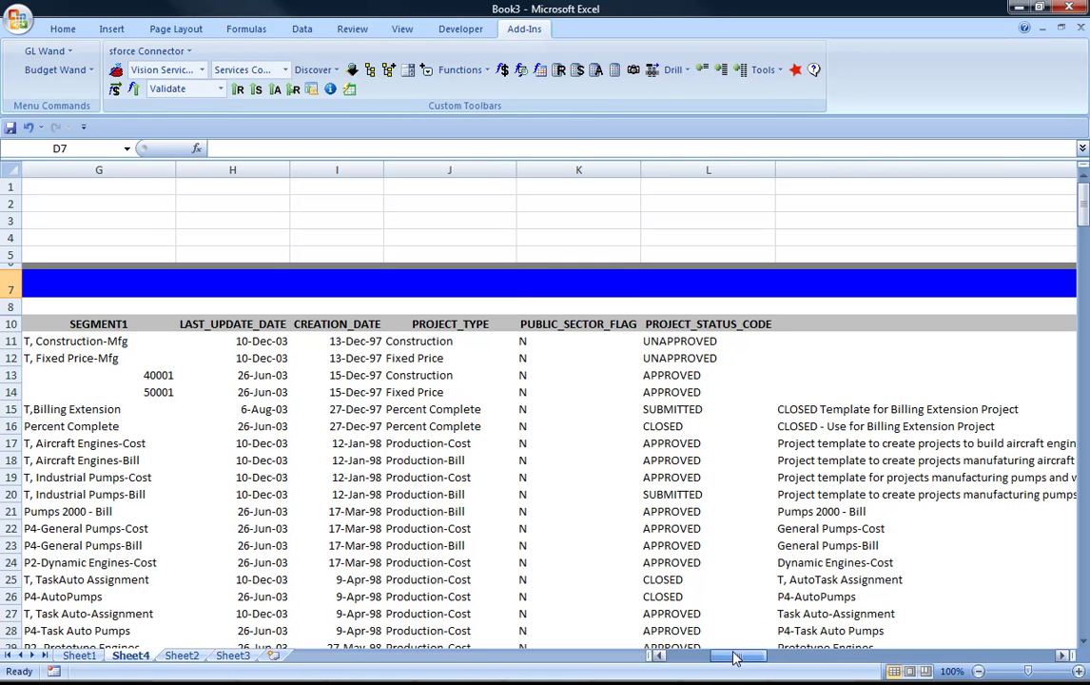
left_click(568, 169)
right_click(568, 168)
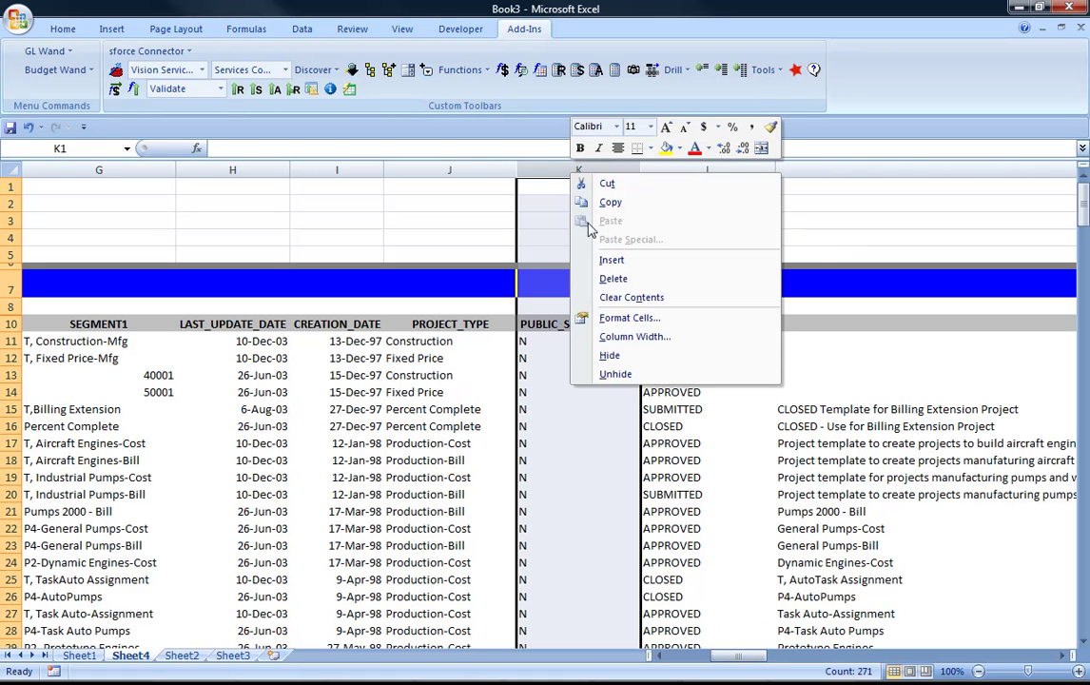
left_click(628, 361)
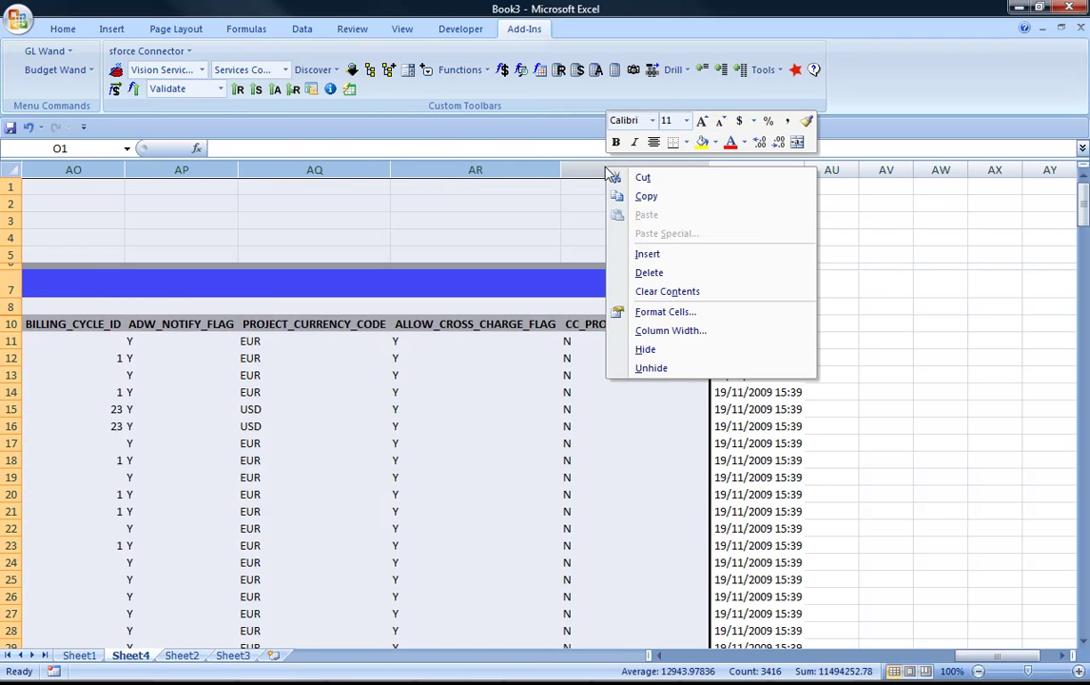
left_click(633, 272)
left_click_drag(826, 655, 723, 655)
left_click(407, 493)
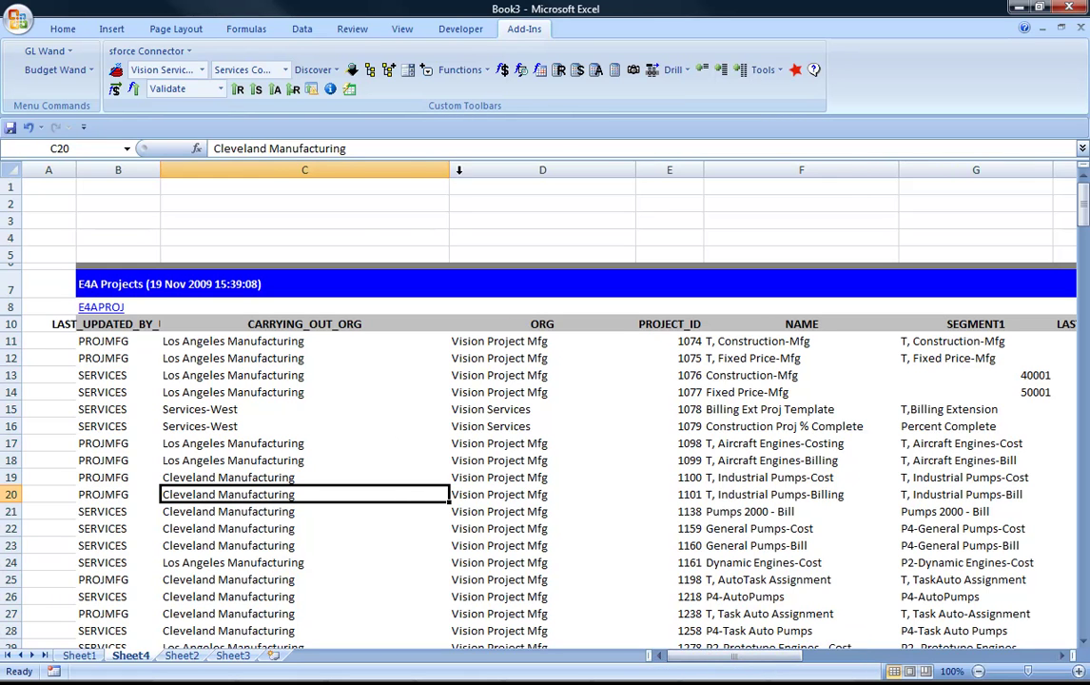
Narrow the CARRYING_OUT_ORG column and rename the LAST_UPDATED_BY_USER header as Last Update
left_click_drag(452, 169, 379, 169)
left_click(113, 321)
key("F2")
type("ast Update")
key("Return")
key("Up")
Rename the CARRYING_OUT_ORG header as Organisation and the project headers as Project, Name and Project Name
key("Right")
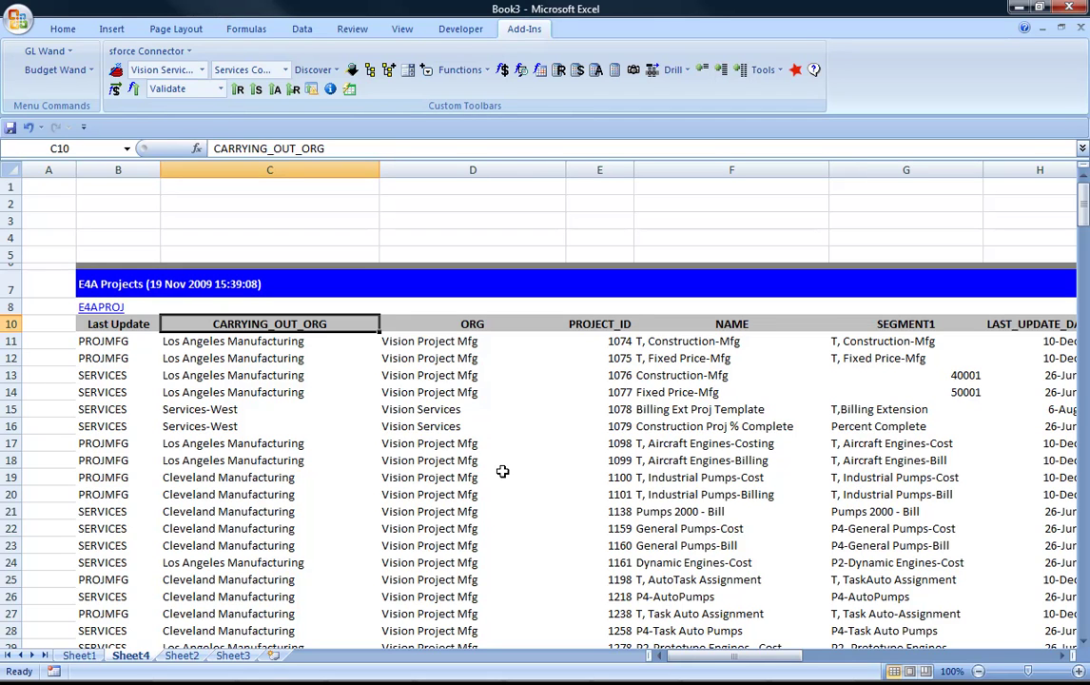
type("Org")
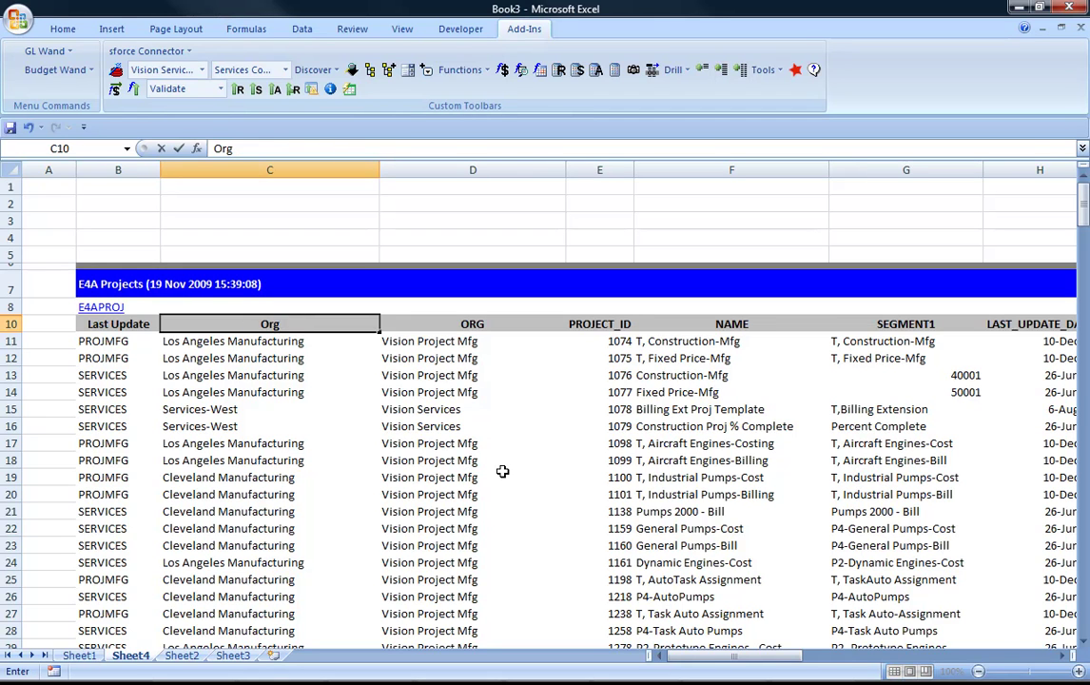
type("anisation")
key("Return")
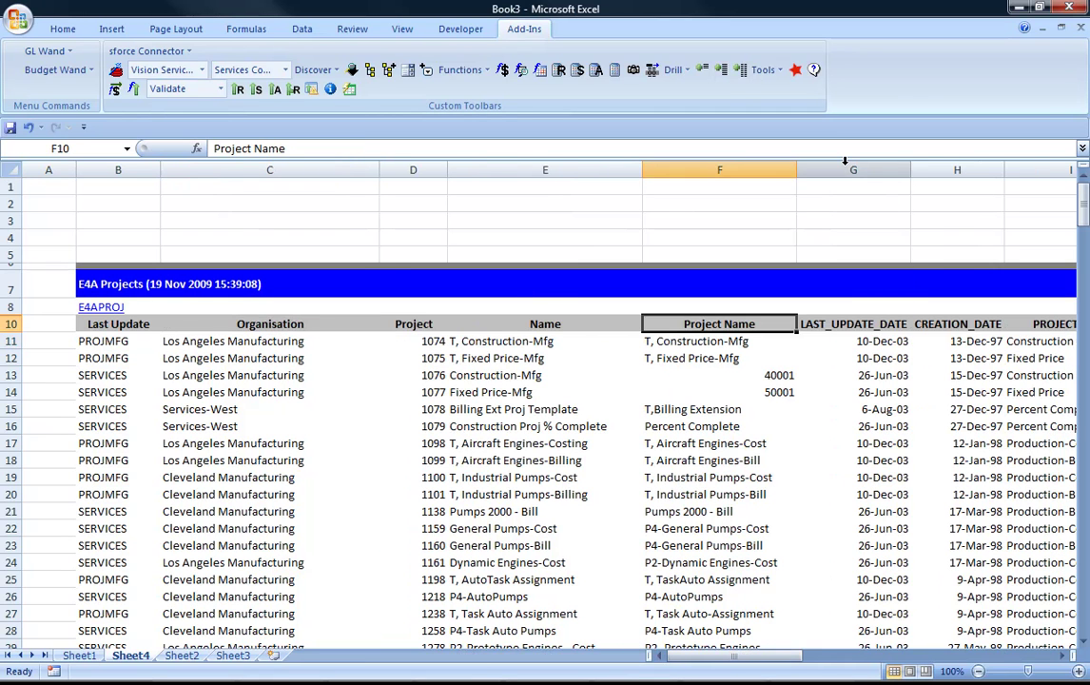
Insert a blank column before LAST_UPDATE_DATE and give it the header User Field1
left_click(845, 167)
right_click(845, 162)
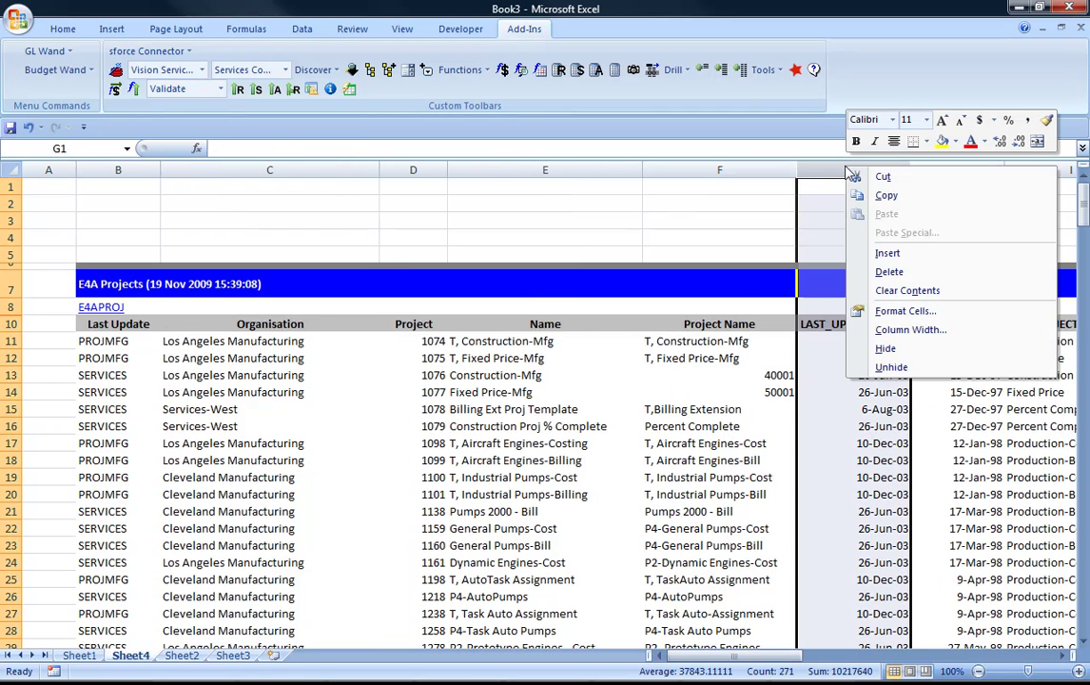
left_click(882, 251)
left_click(844, 324)
type("User Field")
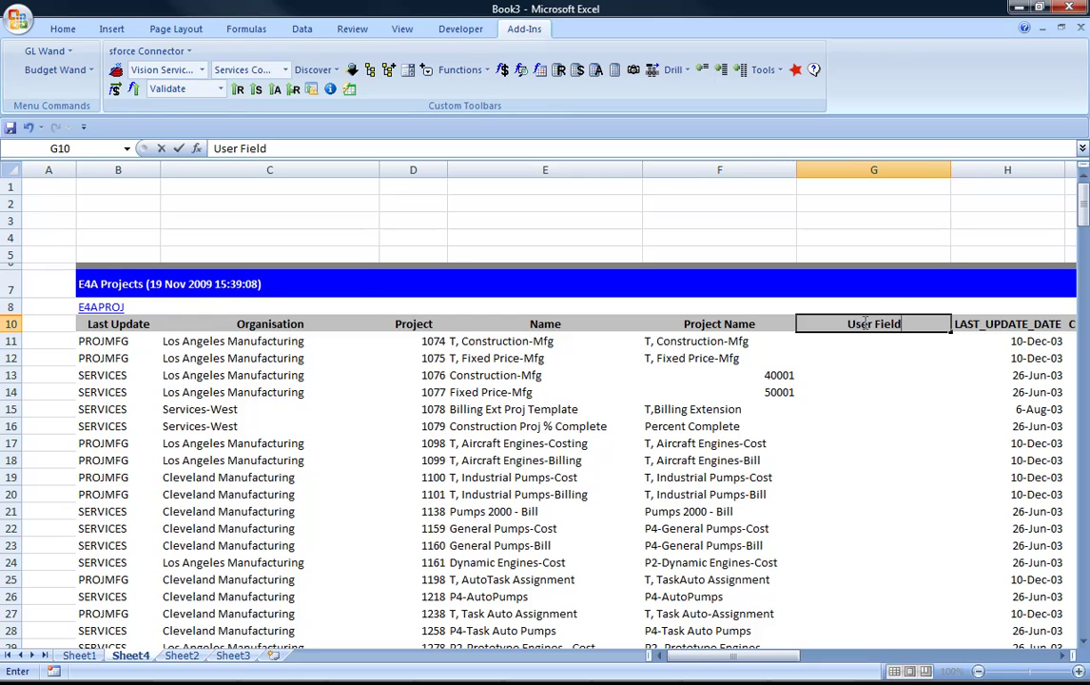
type("1")
key("Return")
left_click(866, 323)
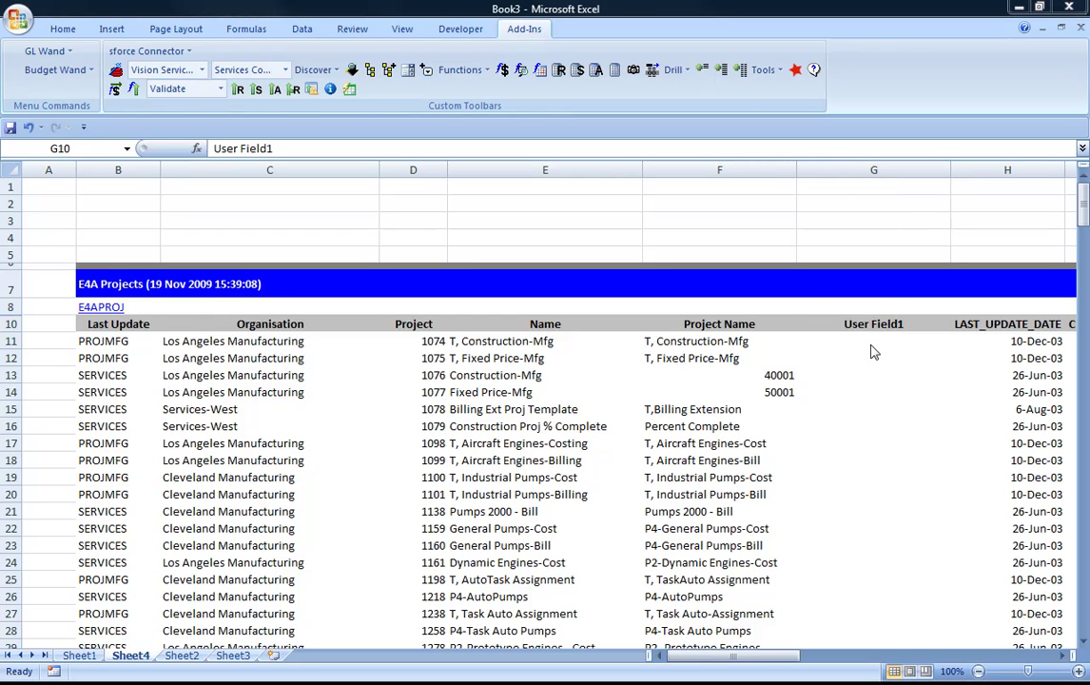
Enter the formula =ISNUMBER(F11) in the first data row of the User Field1 column
left_click(868, 342)
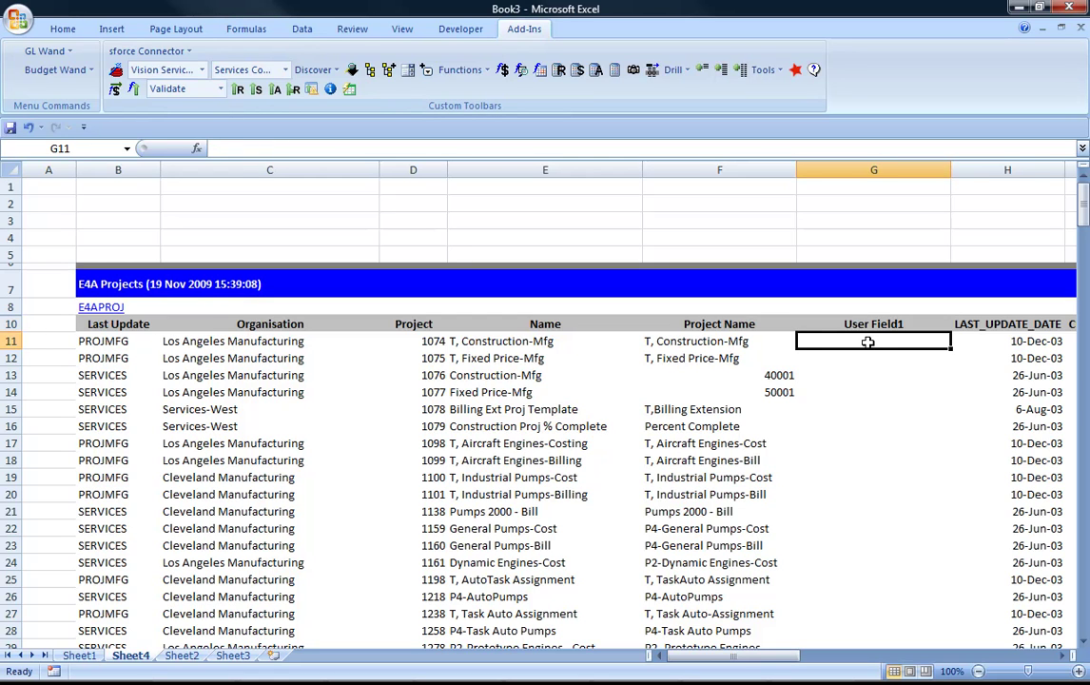
type("=ISN")
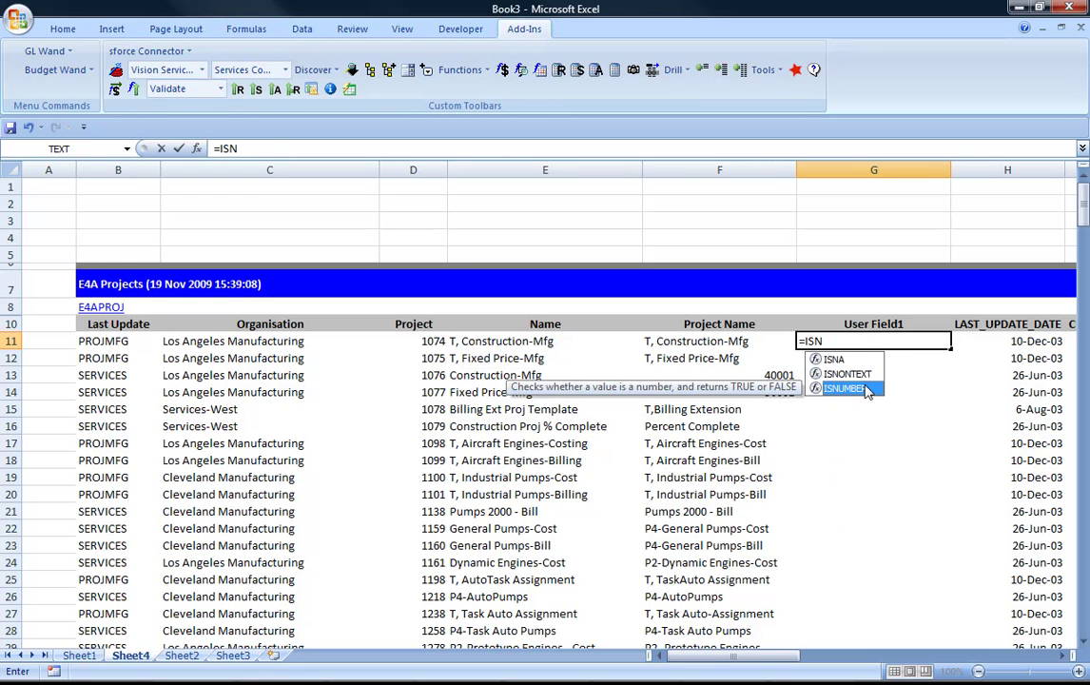
double_click(863, 388)
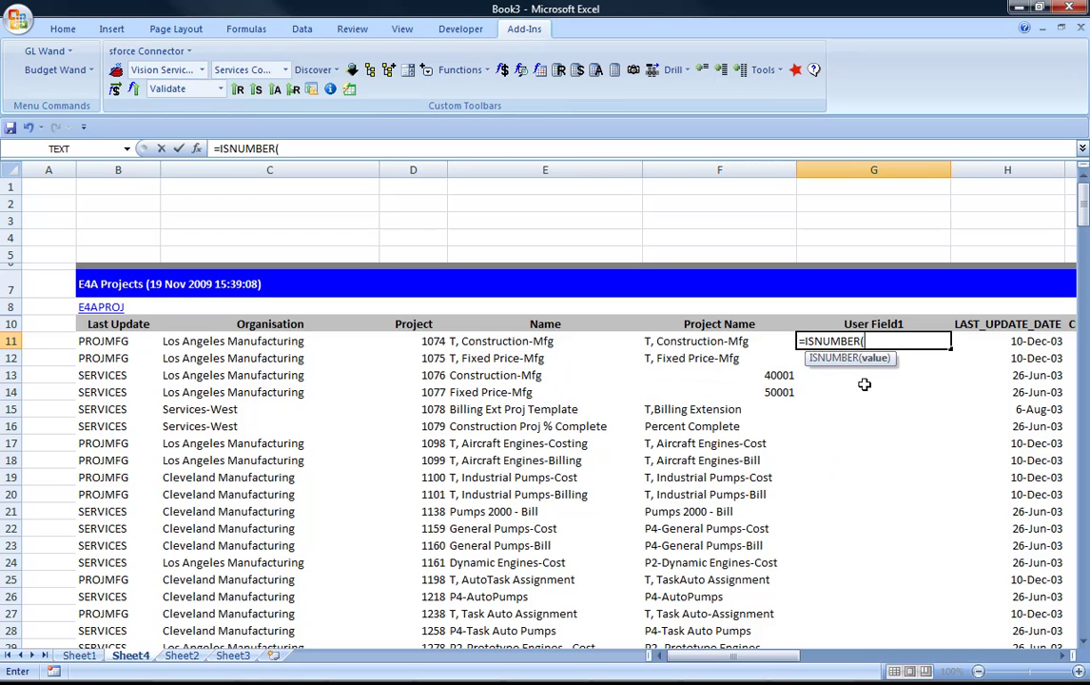
left_click(741, 341)
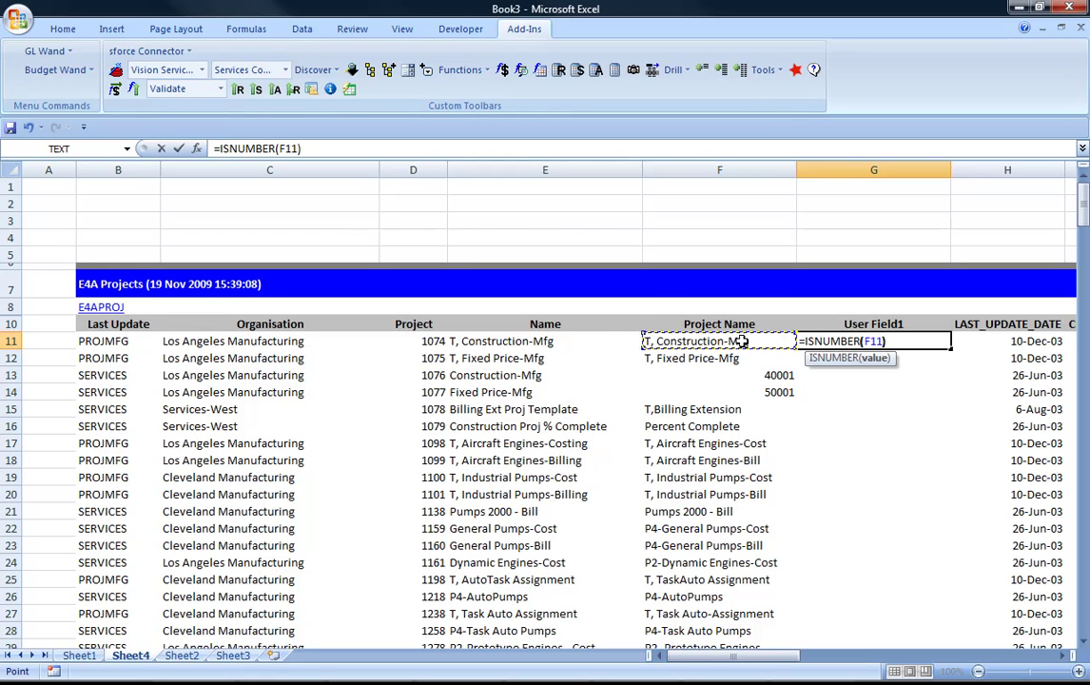
type(")")
key("Return")
Copy the ISNUMBER formula into the next two rows of the User Field1 column, G12 and G13
key("Up")
key("ctrl+c")
key("Down")
key("shift+Down")
key("ctrl+v")
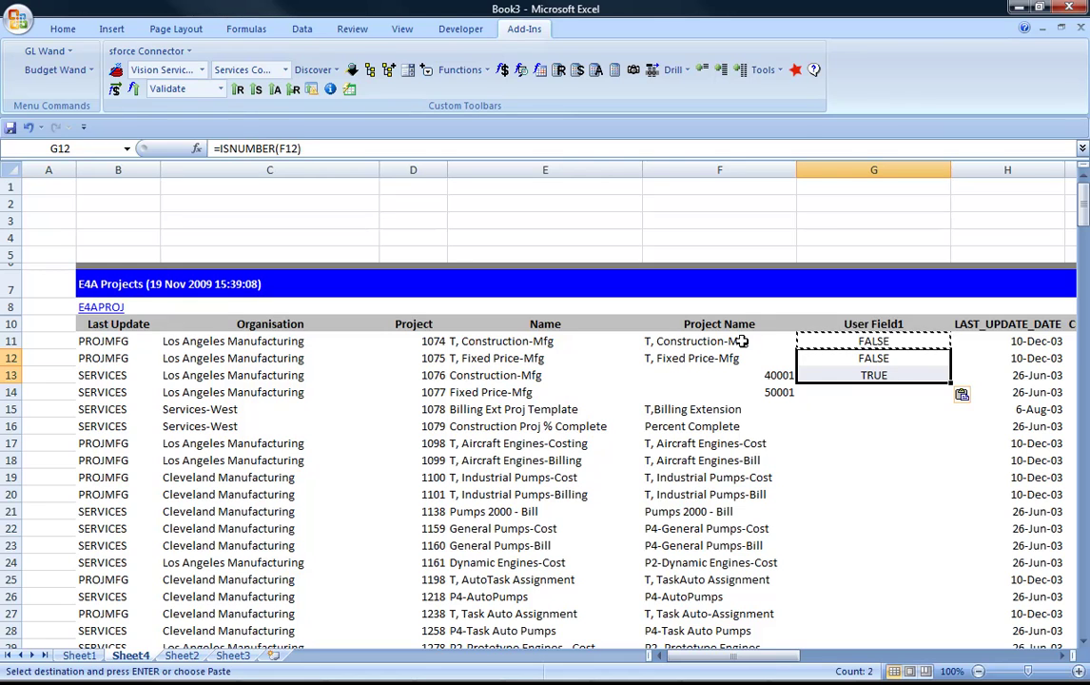
key("Escape")
key("Down")
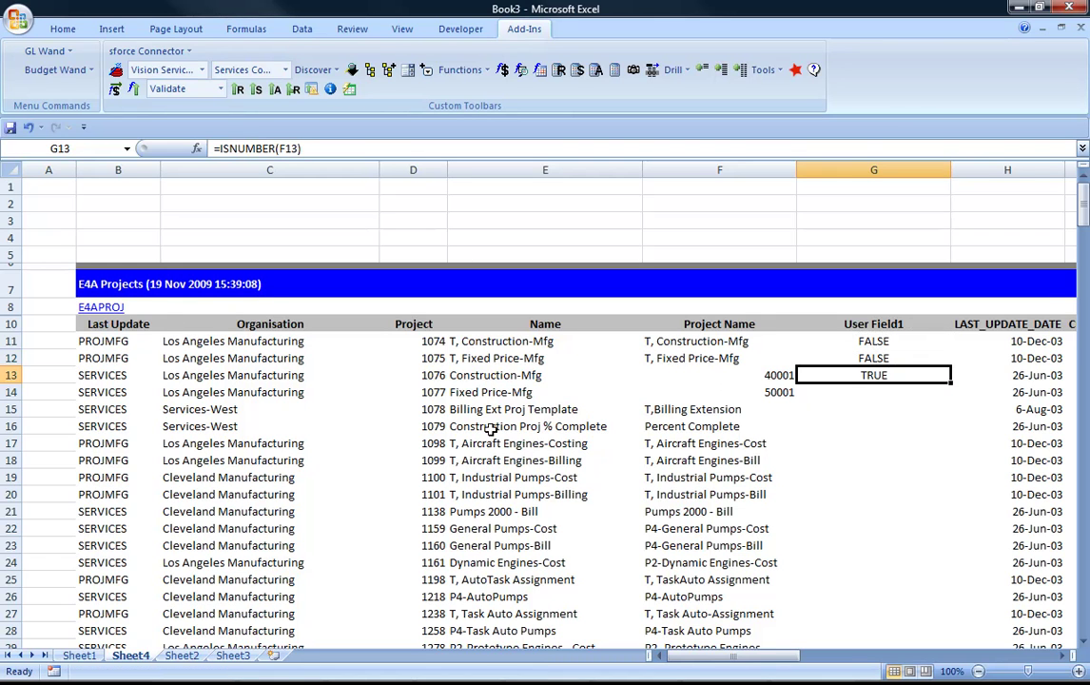
Add the formula =COUNTA(D11:D280) in cell D282, beneath the last row of the Project column
left_click(440, 405)
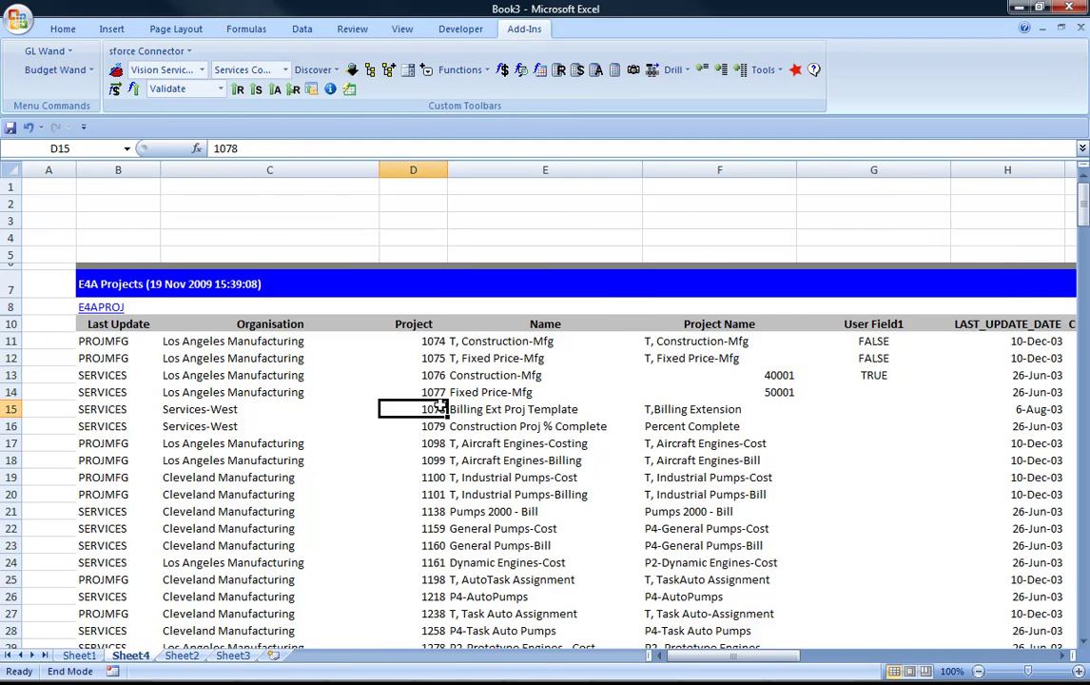
key("ctrl+Down")
key("Down")
key("Down")
type("=COUNT")
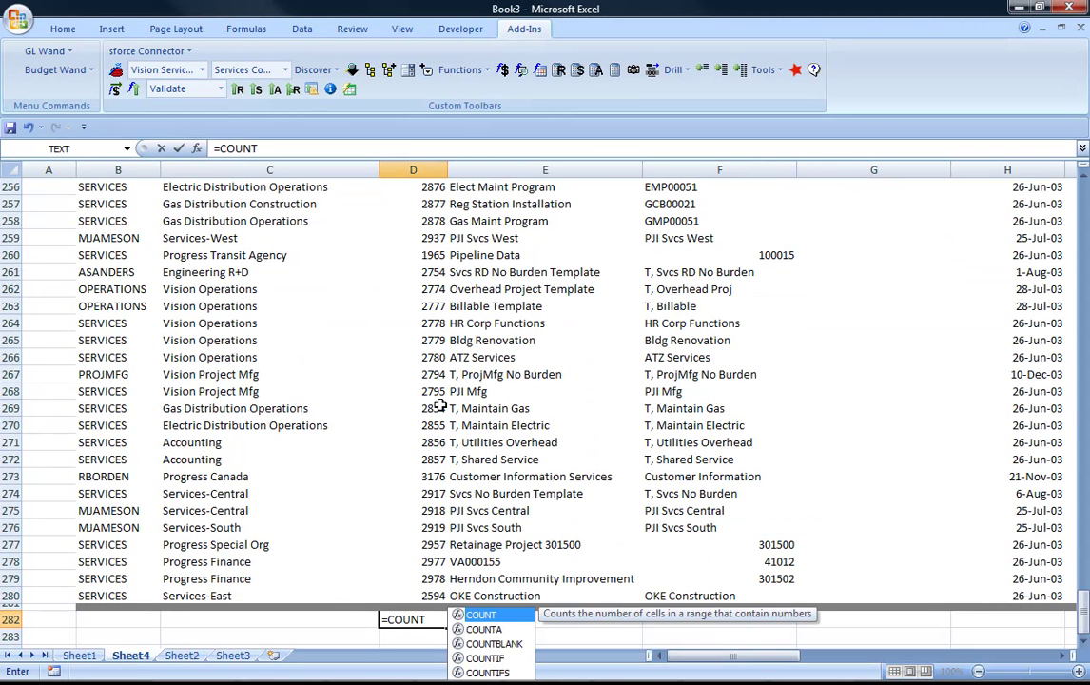
left_click(467, 629)
double_click(467, 628)
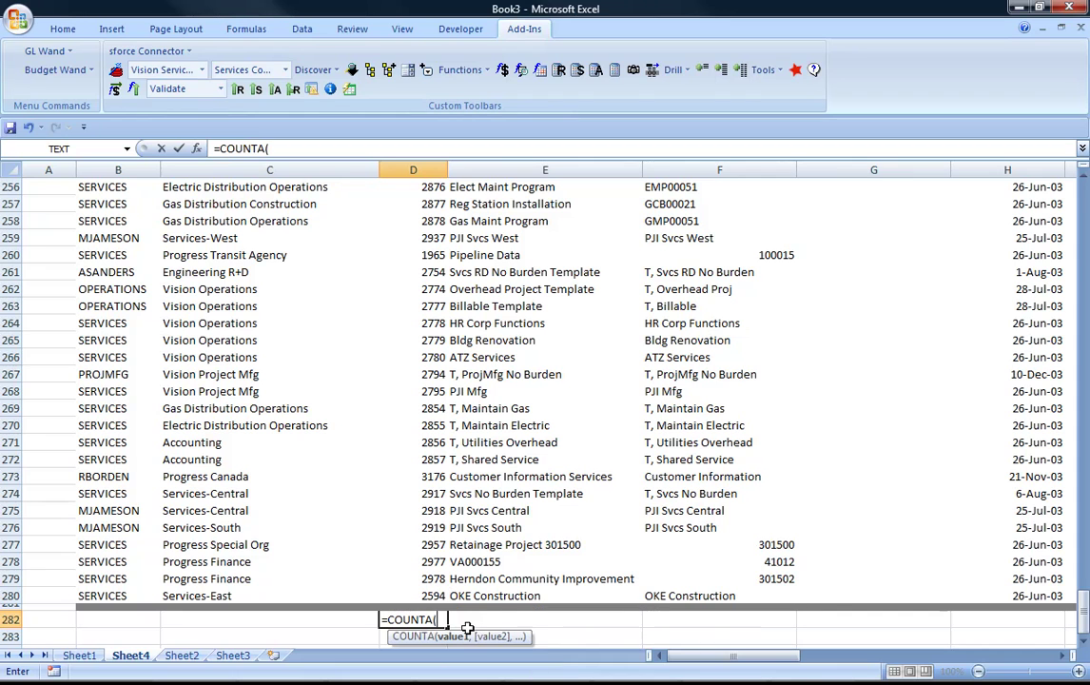
left_click(418, 593)
key("End")
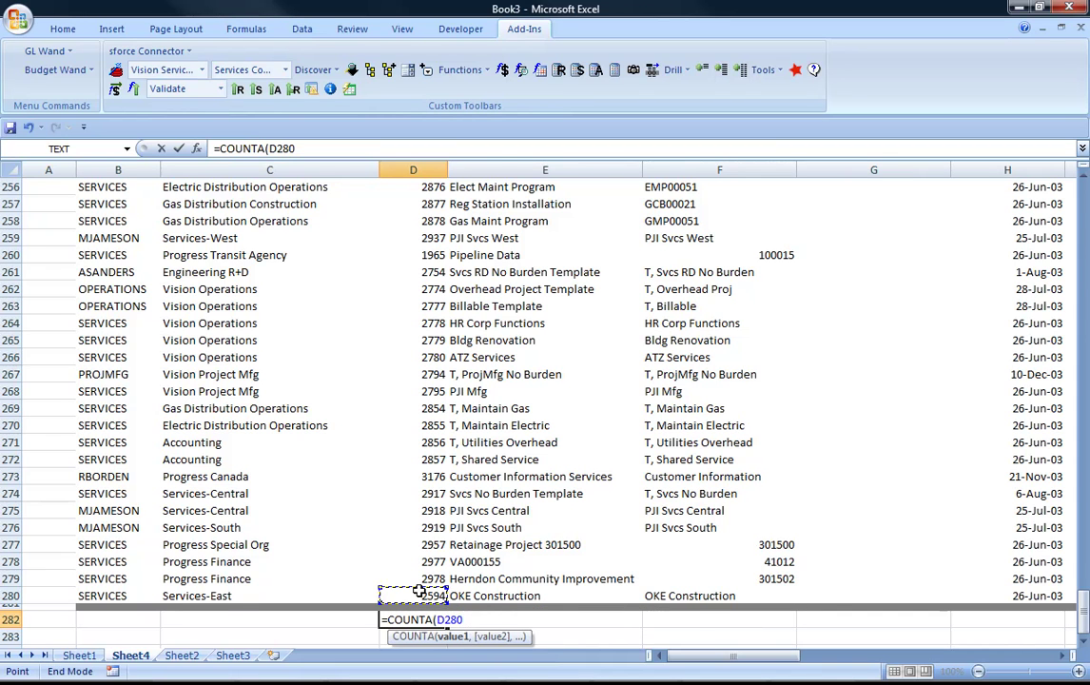
key("shift+Up")
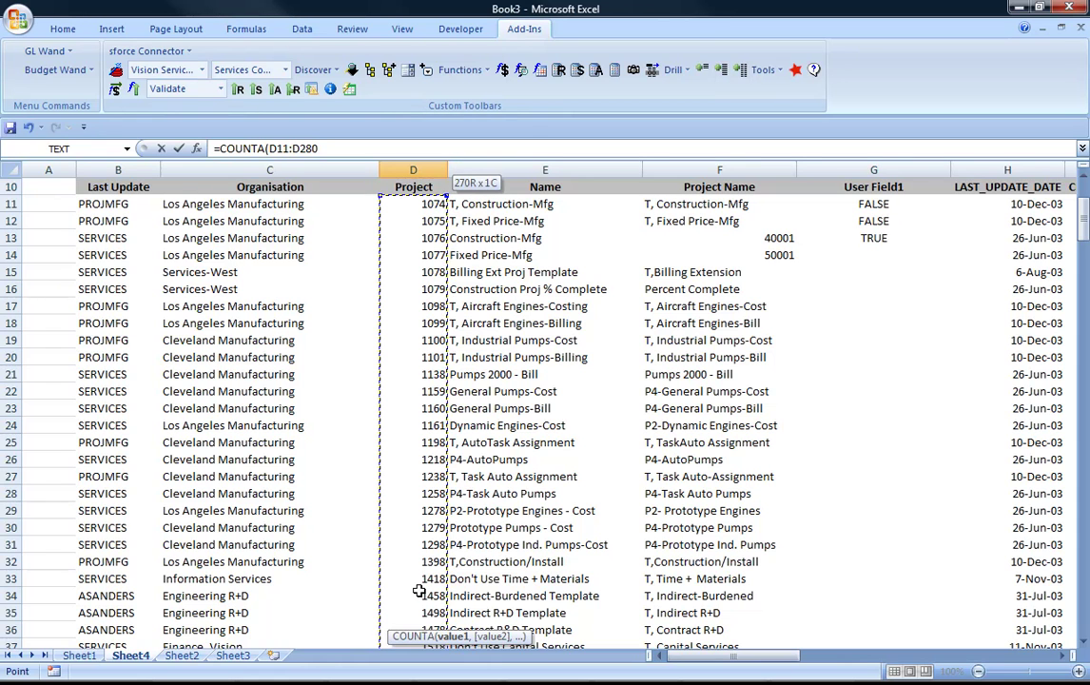
key("Return")
key("Up")
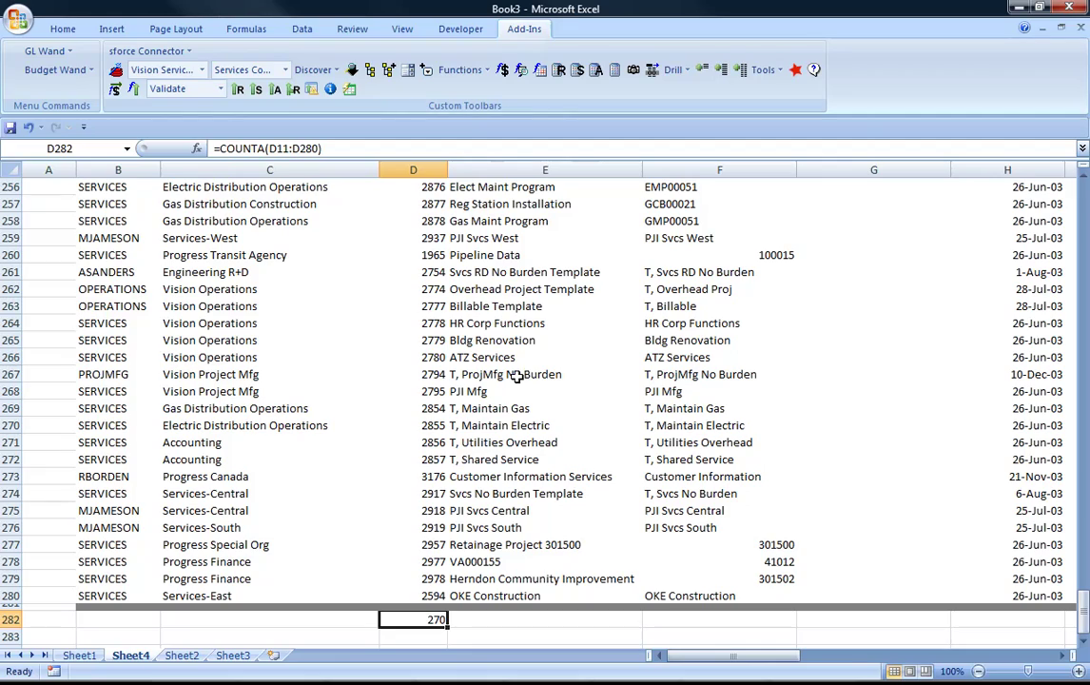
Make the first data cell of the Name column bold and fill the first Organisation cell with yellow
key("End")
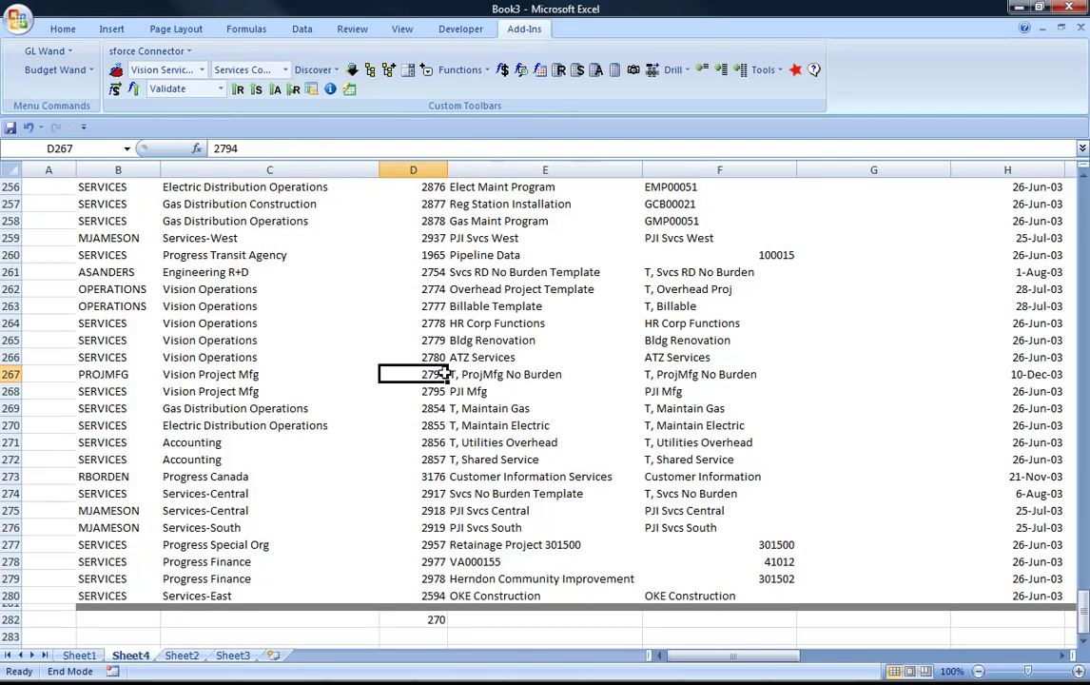
scroll(444, 372, "up", 20)
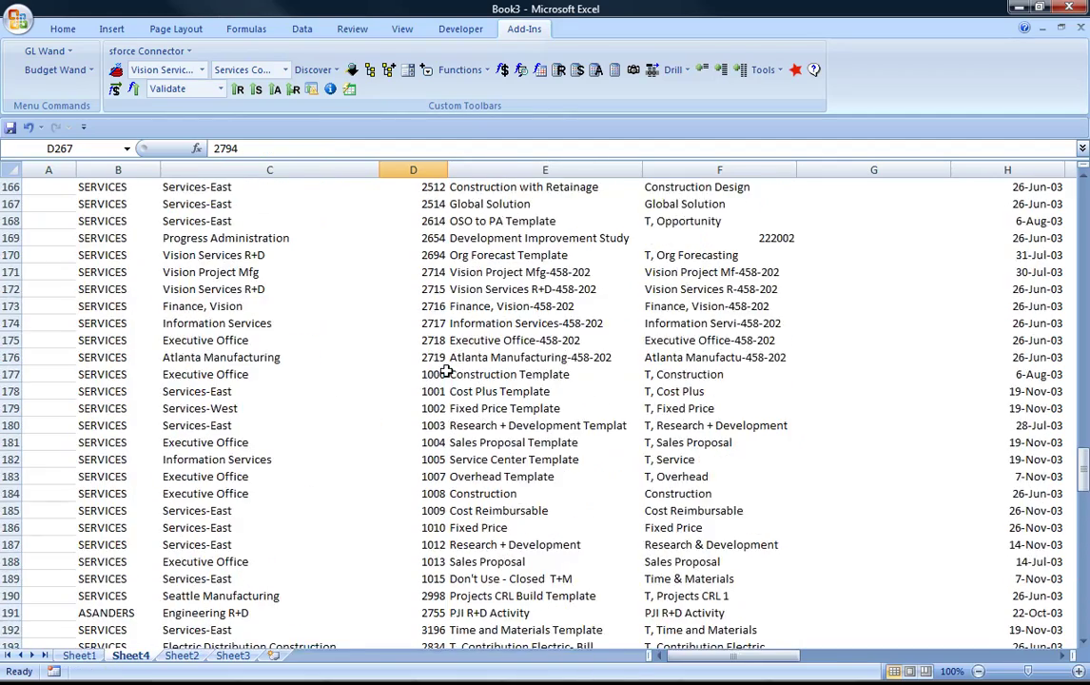
scroll(446, 371, "up", 20)
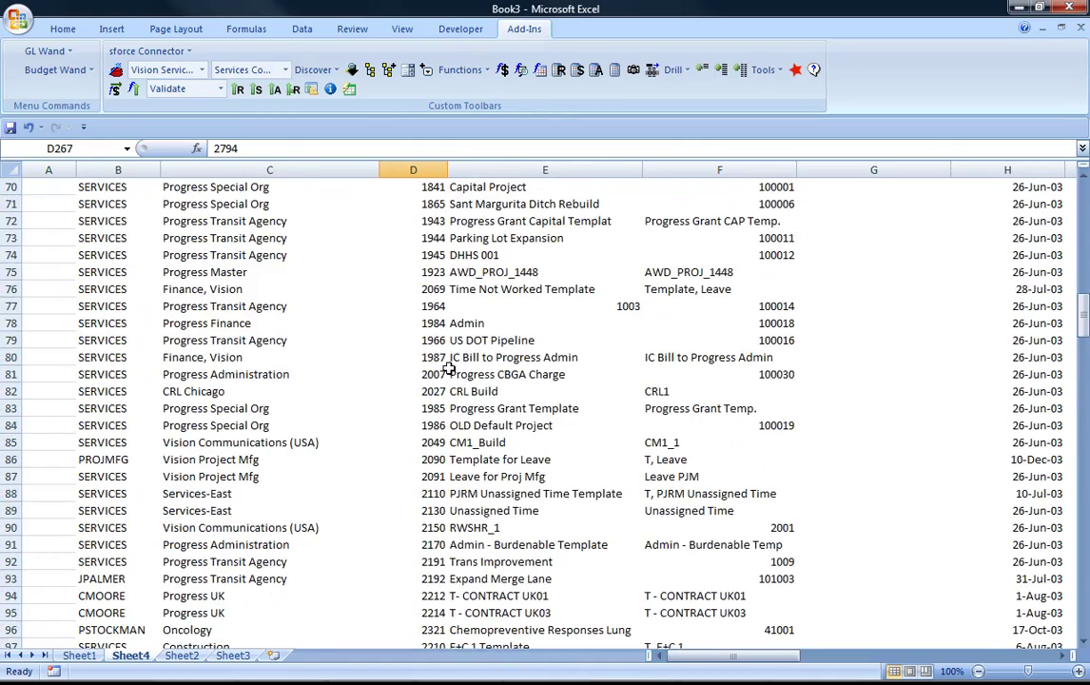
scroll(448, 369, "up", 20)
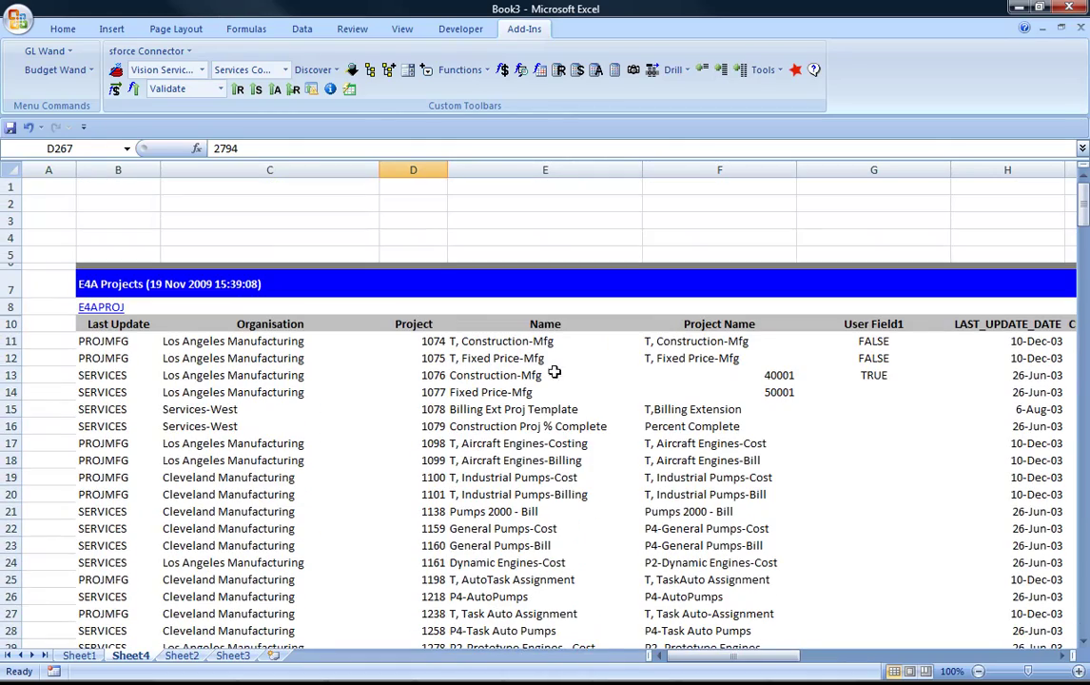
left_click(521, 341)
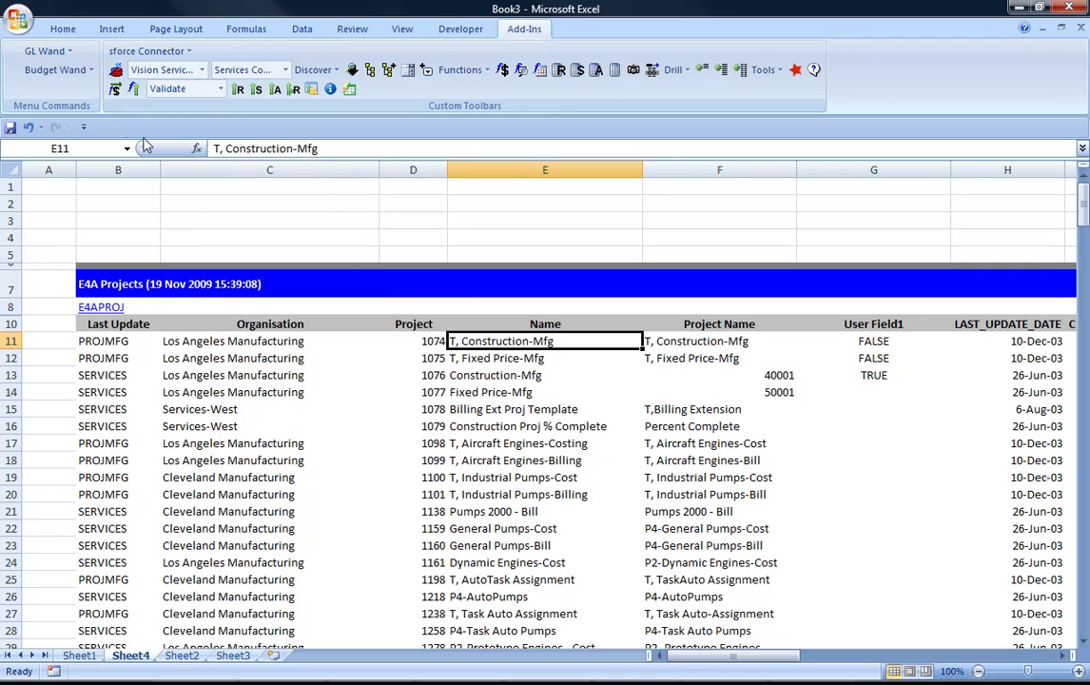
left_click(62, 29)
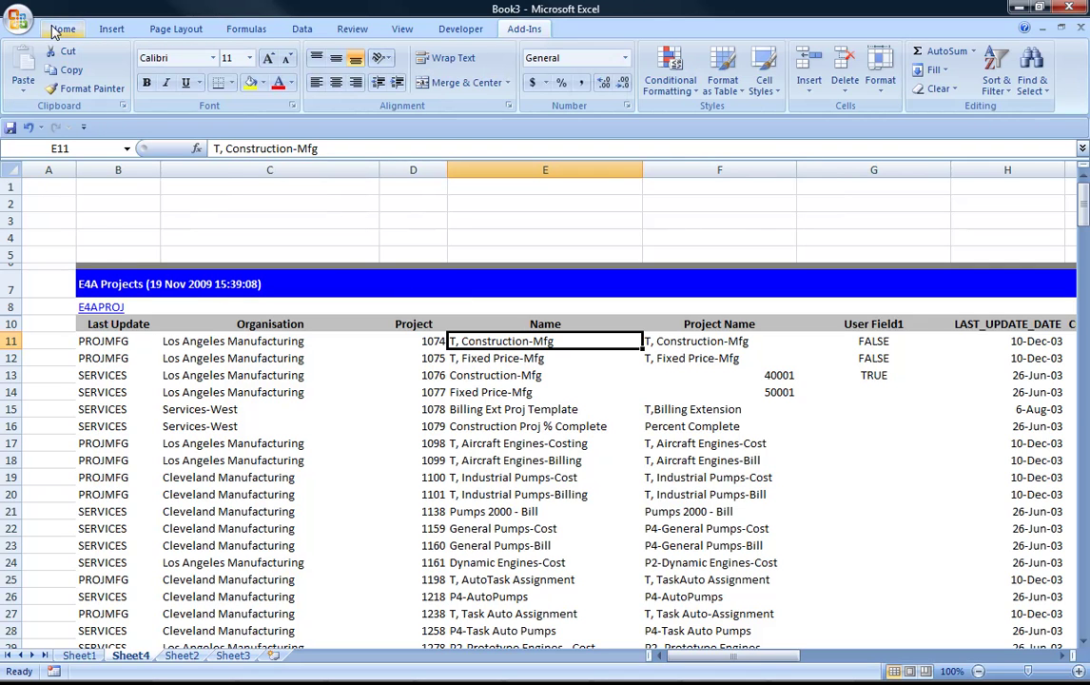
left_click(146, 83)
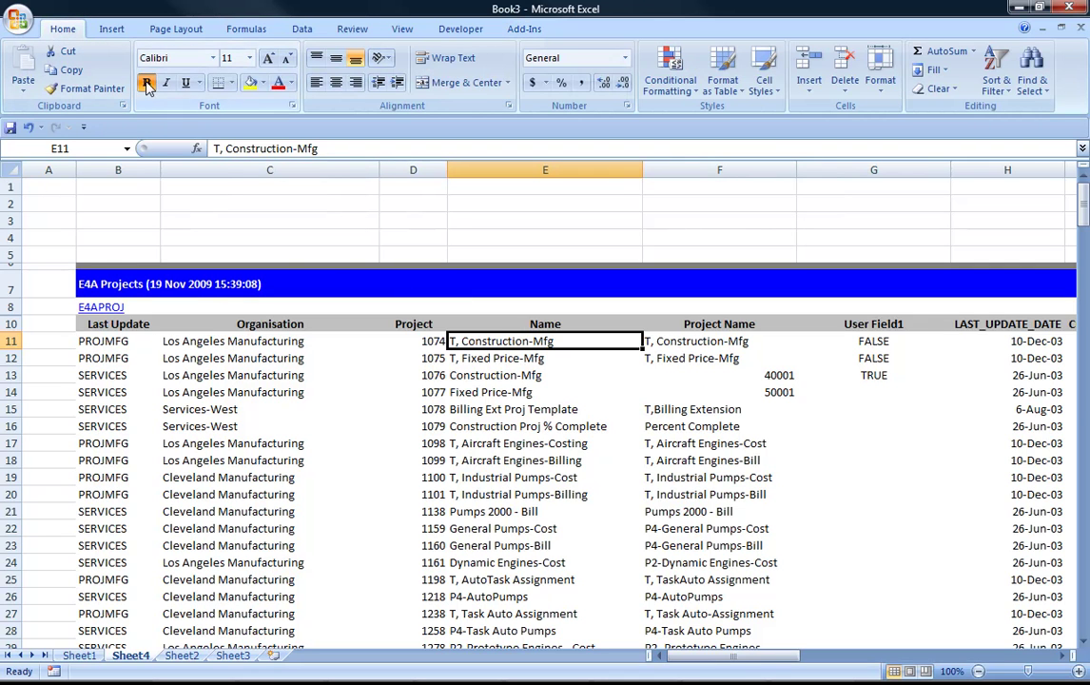
left_click(285, 340)
left_click(250, 83)
Return to the E4APROJ report criteria and rerun the E4A Projects report
left_click(93, 307)
double_click(144, 249)
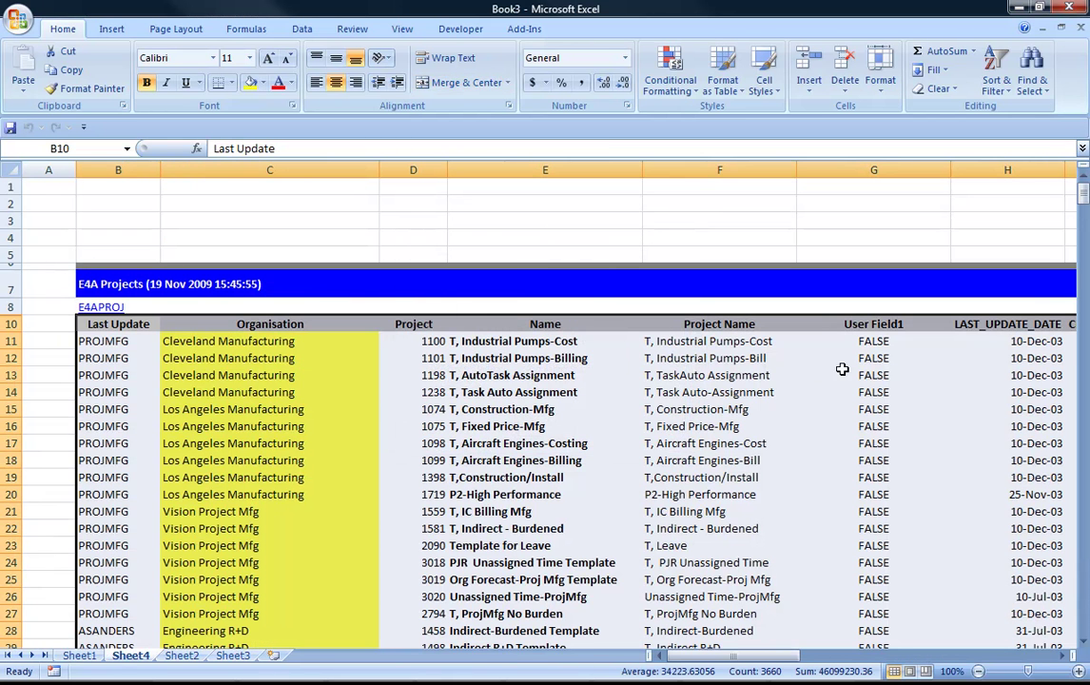
Examine the ISNUMBER results in the User Field1 column and the COUNTA formula beneath the Project column
left_click(866, 344)
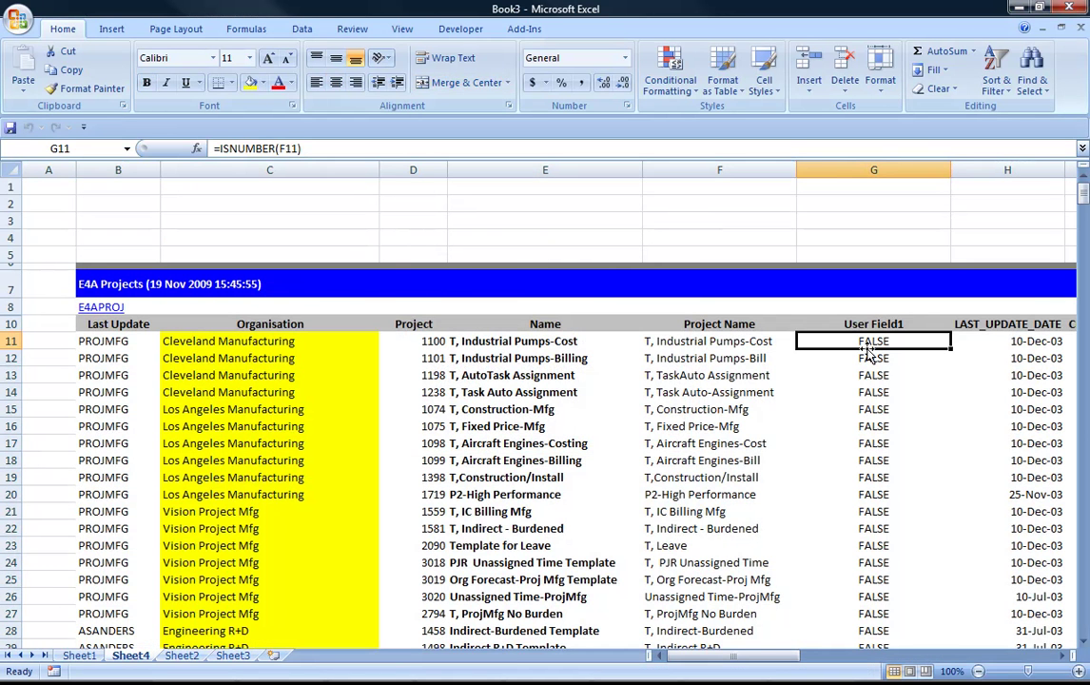
scroll(868, 352, "down", 2)
scroll(868, 352, "down", 5)
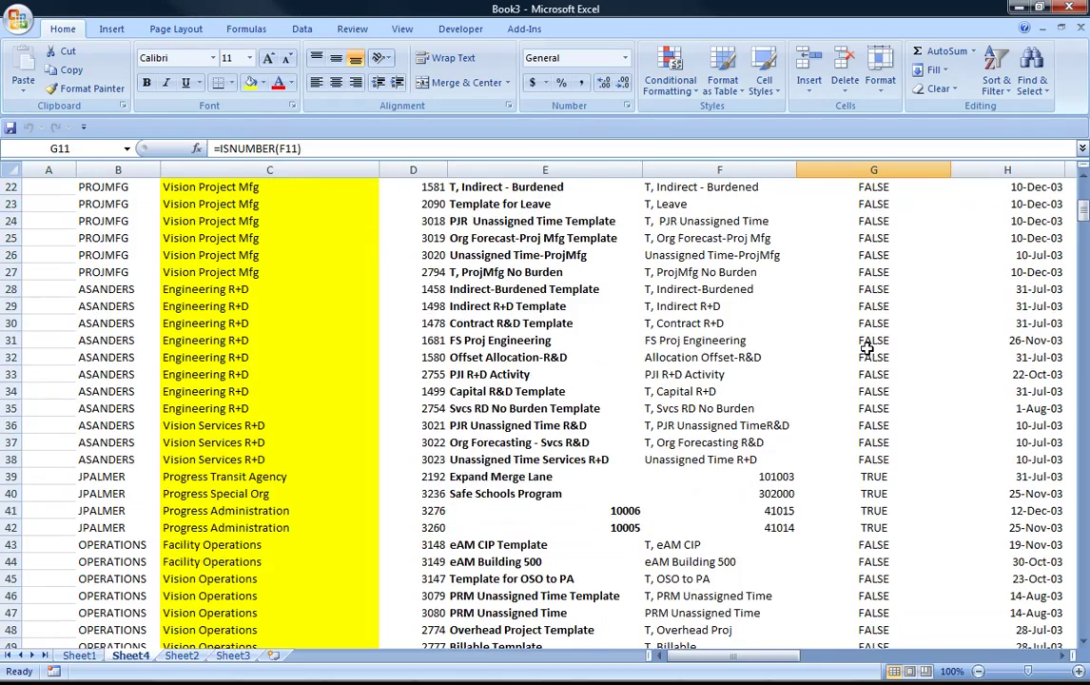
scroll(866, 349, "down", 1)
left_click_drag(803, 425, 884, 480)
scroll(834, 376, "up", 8)
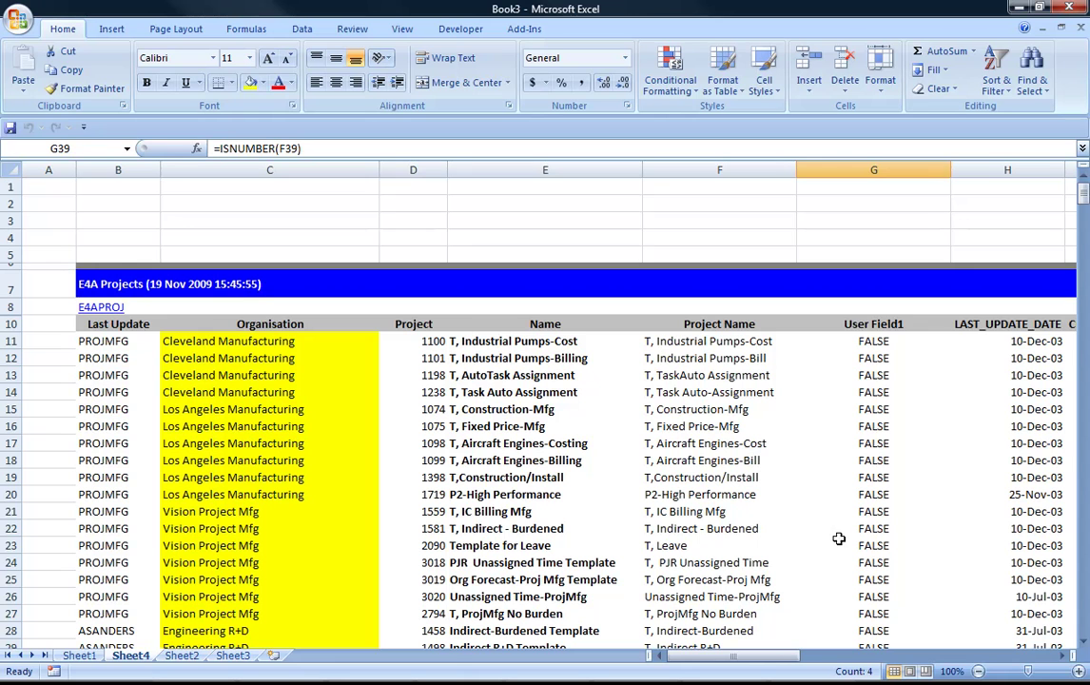
left_click(443, 462)
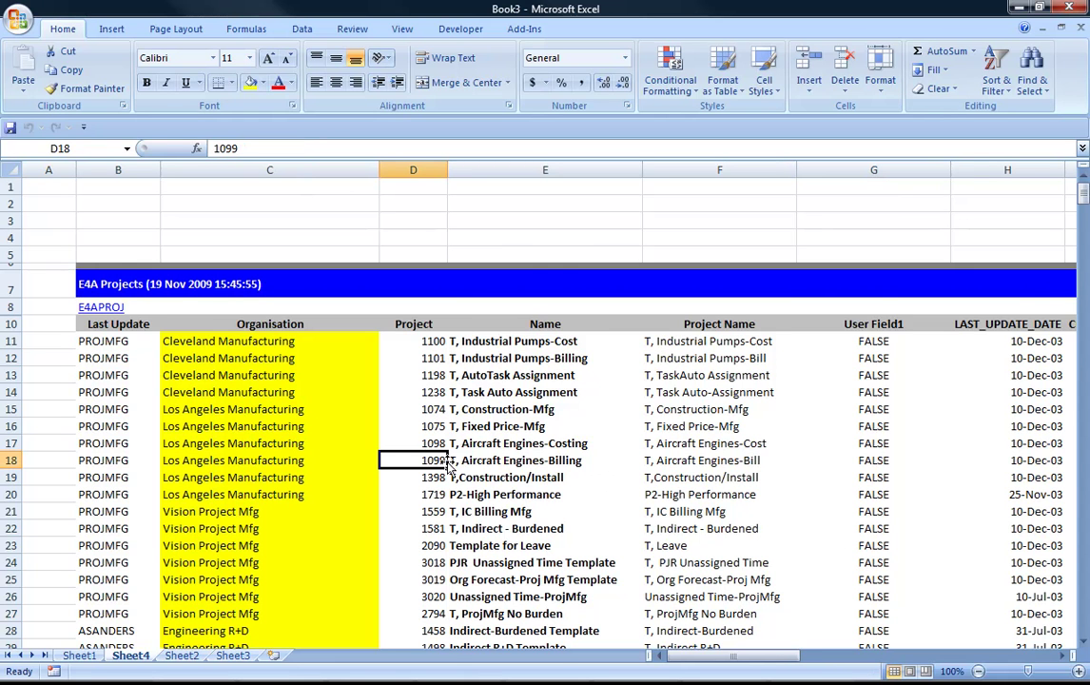
key("End")
key("Down")
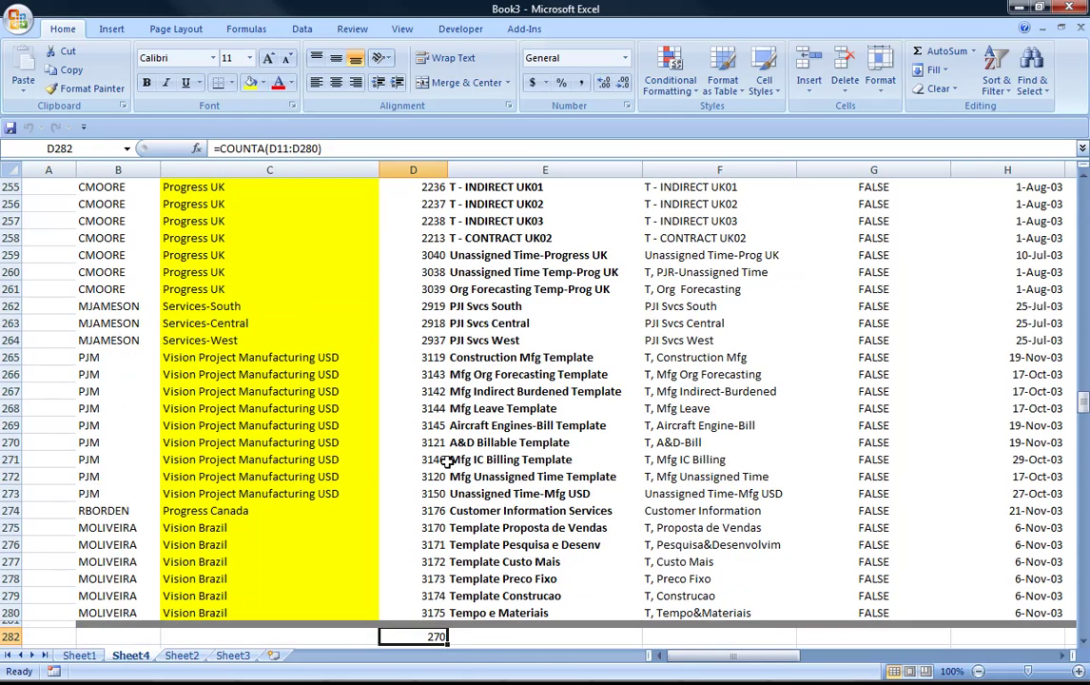
key("Down")
key("Up")
key("Up")
key("Up")
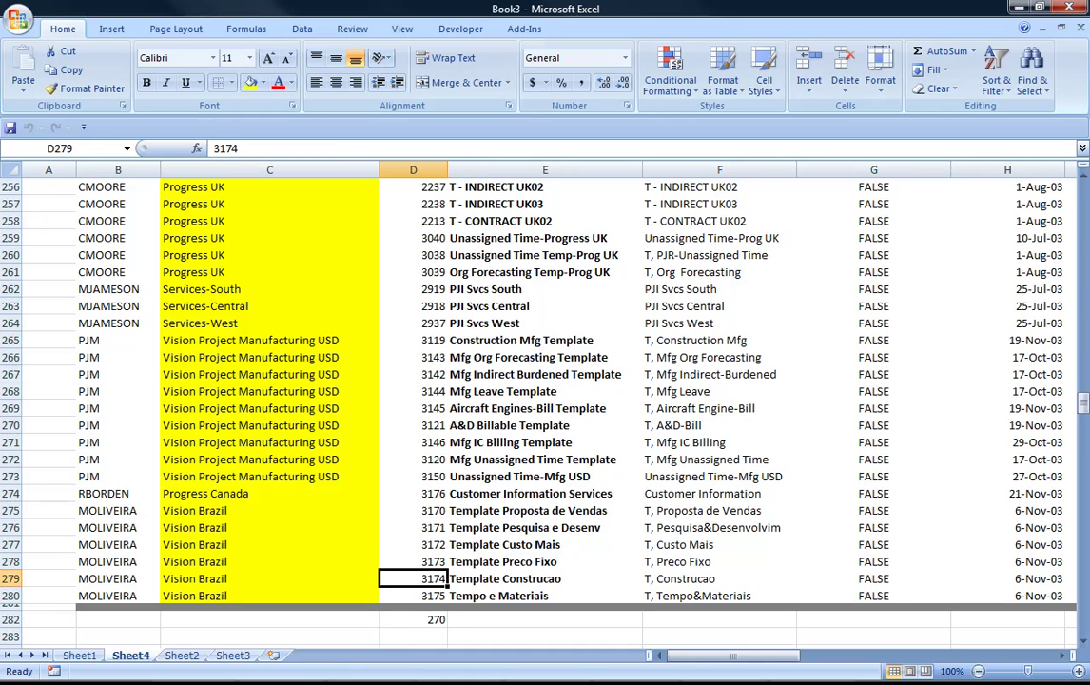
Go back to the E4APROJ report criteria and set the Filter1 field to PROJECT_STATUS_CODE
left_click_drag(1079, 407, 1076, 182)
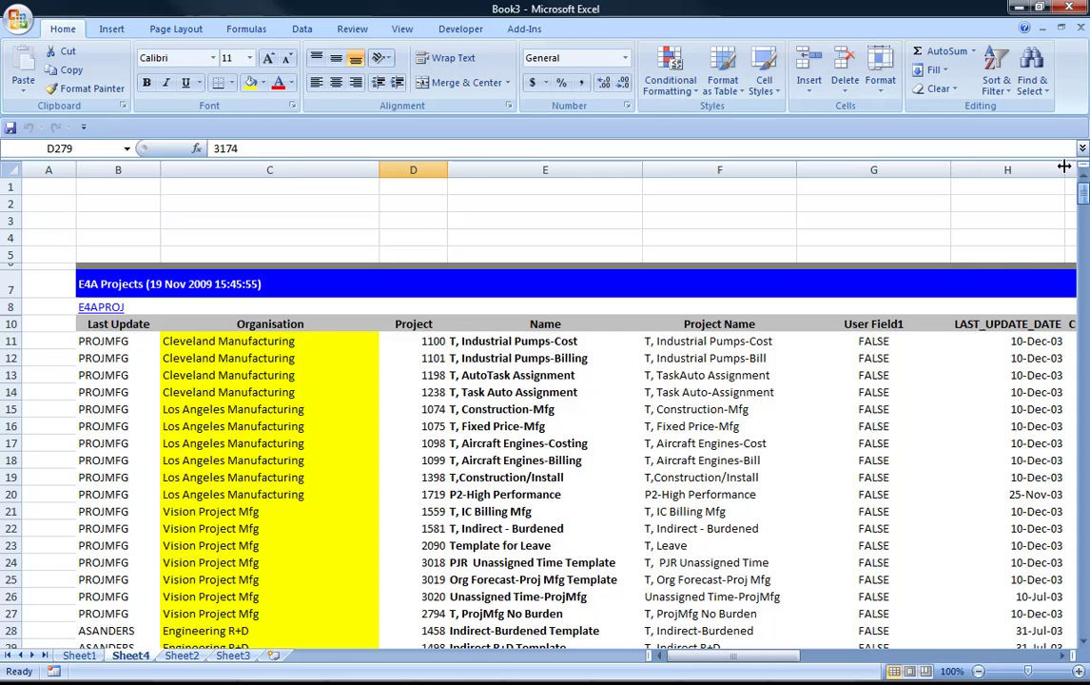
left_click(76, 301)
double_click(214, 336)
type("st")
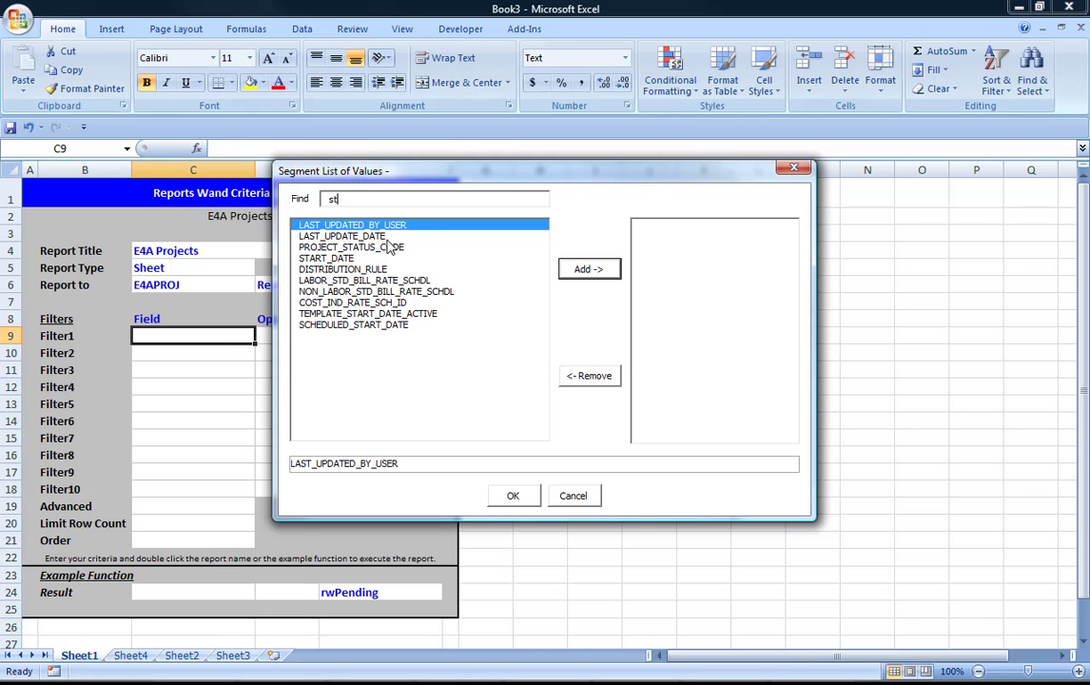
type("a")
left_click(588, 269)
left_click(513, 495)
Complete Filter1 with the operator Equals and the value APPROVED
left_click(269, 336)
left_click(609, 273)
left_click(504, 494)
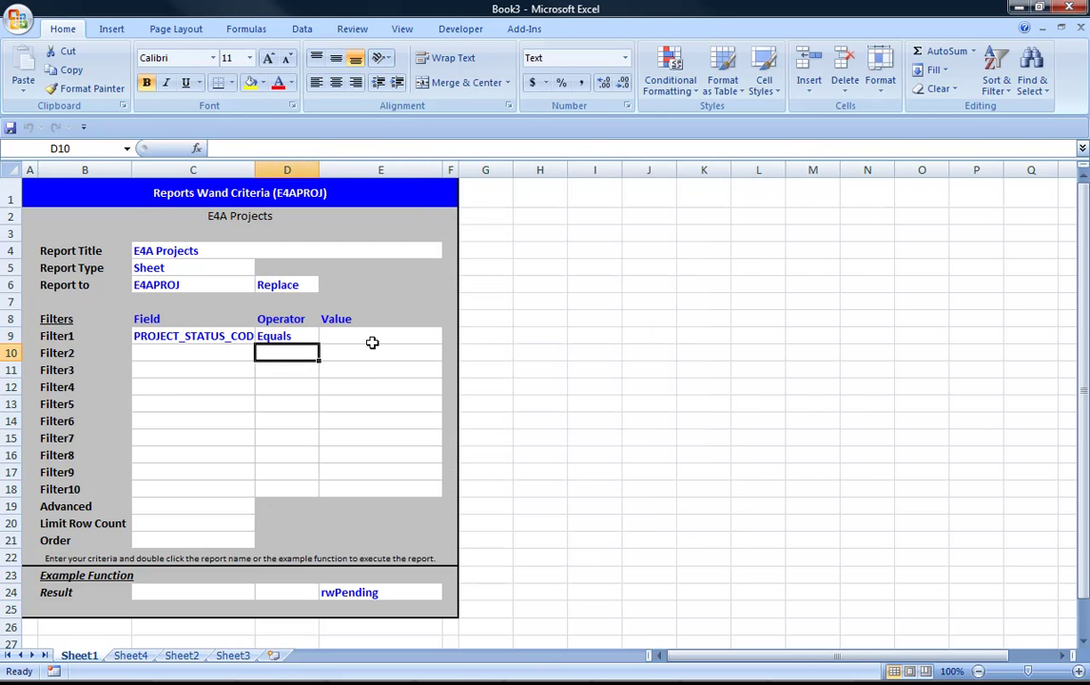
left_click(372, 340)
type("APPR")
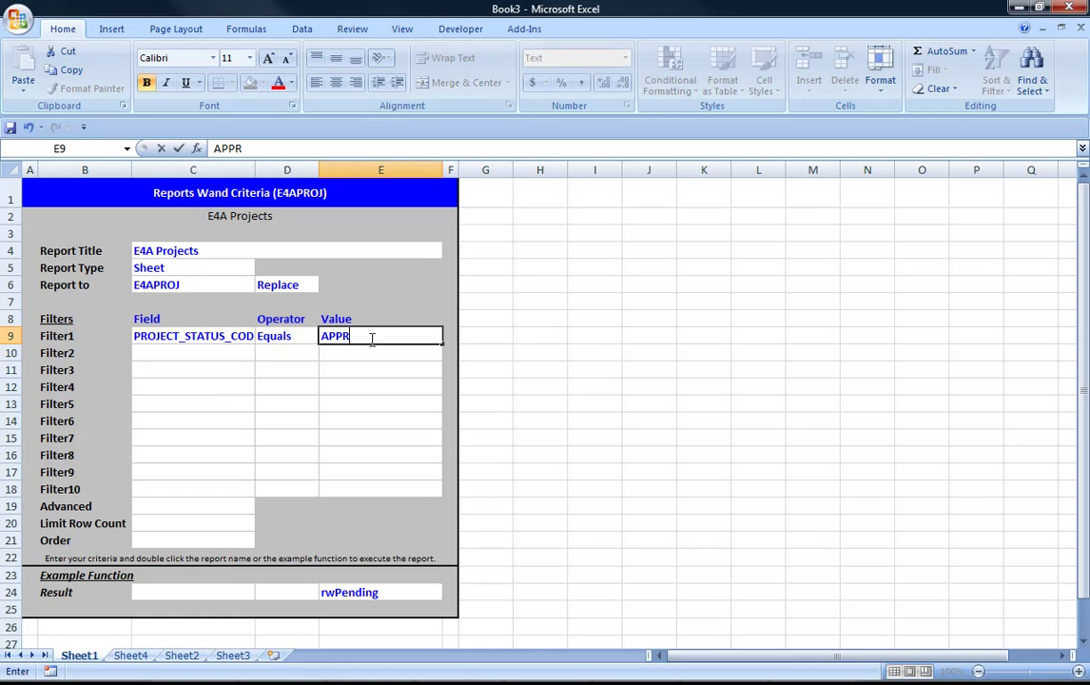
type("OVED")
key("Return")
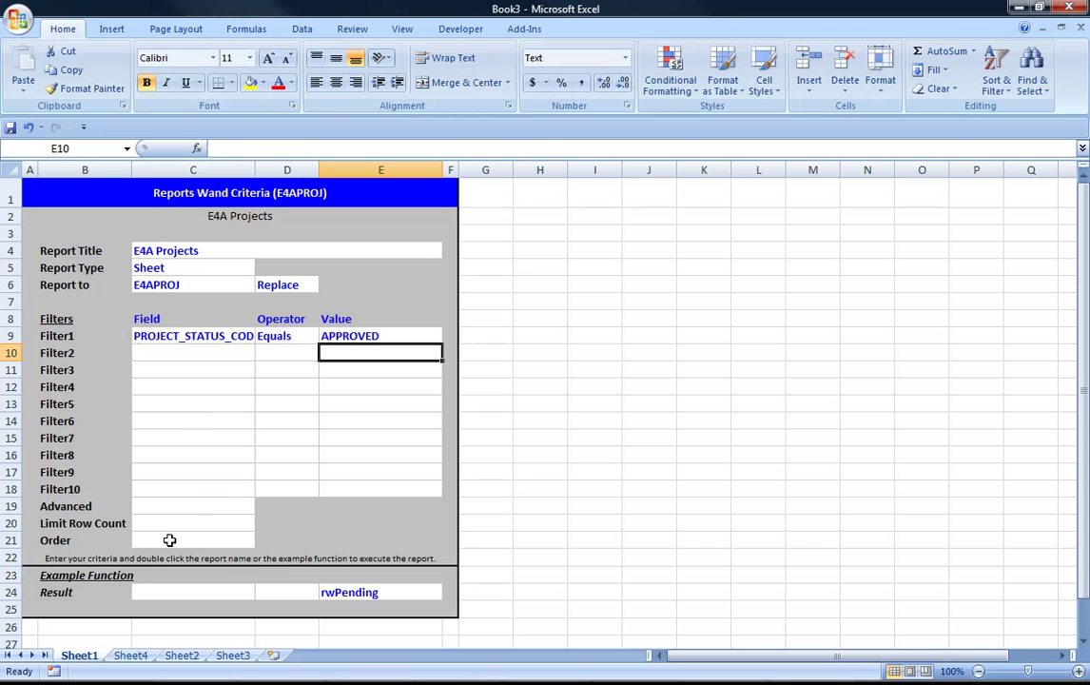
Order the report by CARRYING_OUT_ORG and run it with the new criteria
double_click(169, 541)
left_click(393, 248)
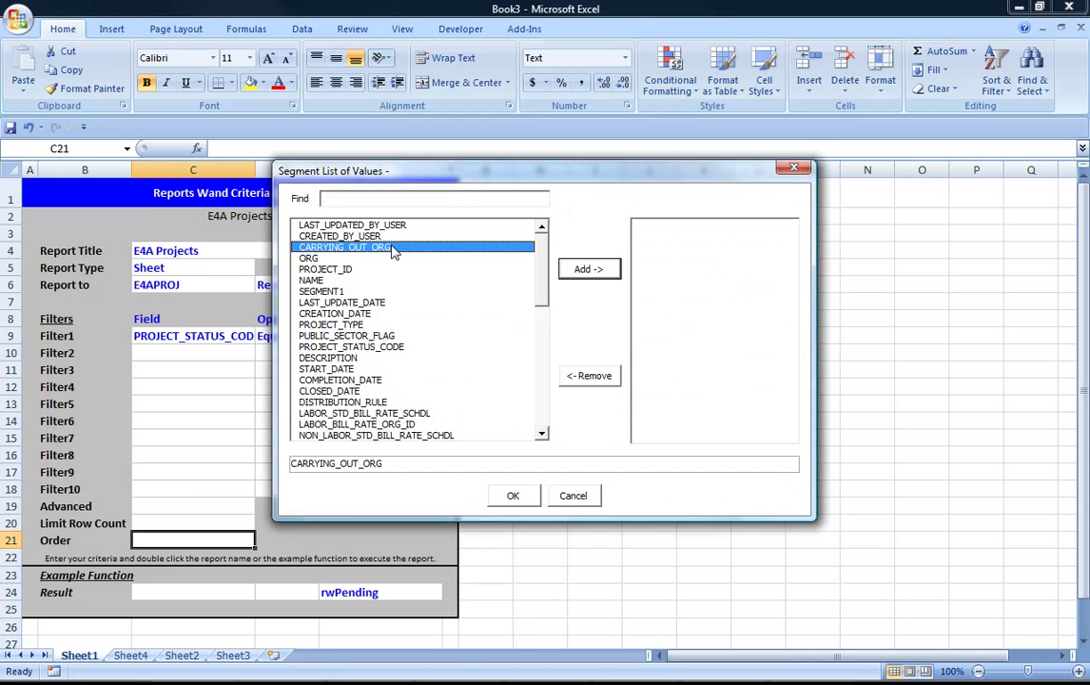
left_click(571, 272)
left_click(510, 496)
double_click(239, 214)
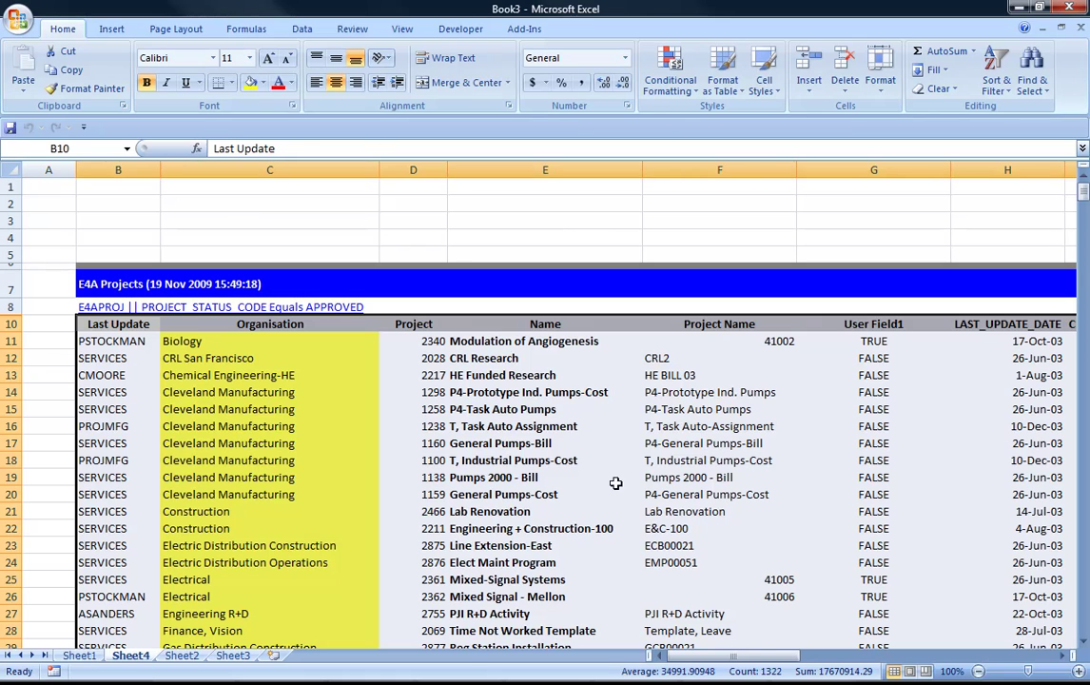
Check the PROJECT_STATUS_CODE column of the filtered report against the filter criteria
left_click_drag(754, 656, 754, 657)
left_click_drag(766, 656, 742, 662)
left_click(593, 340)
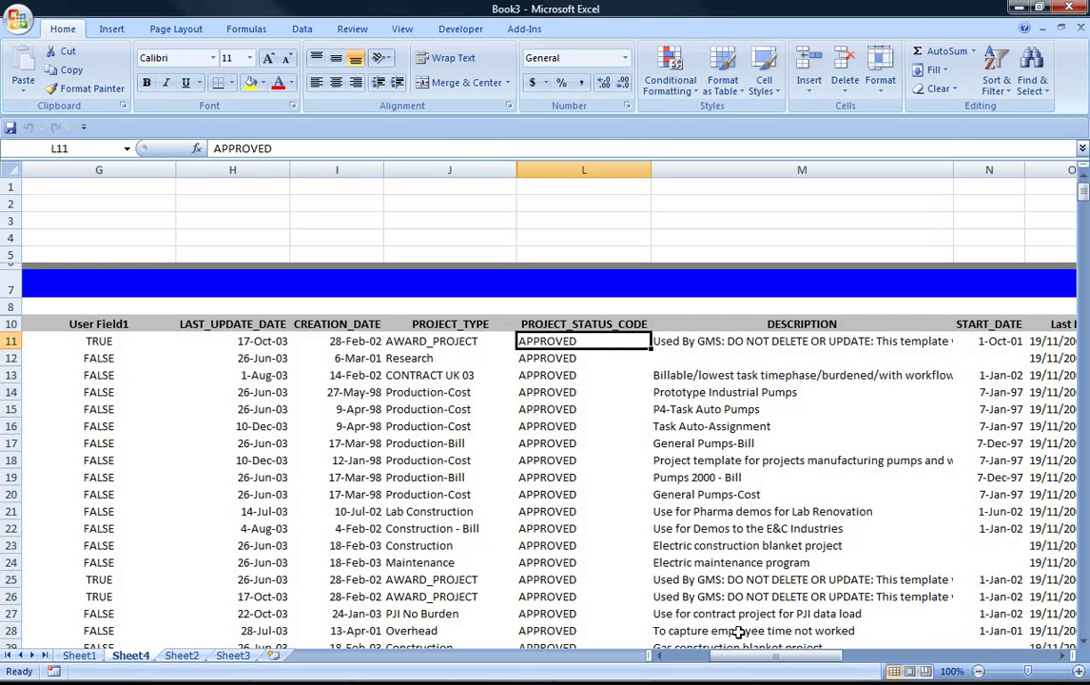
left_click_drag(765, 656, 704, 656)
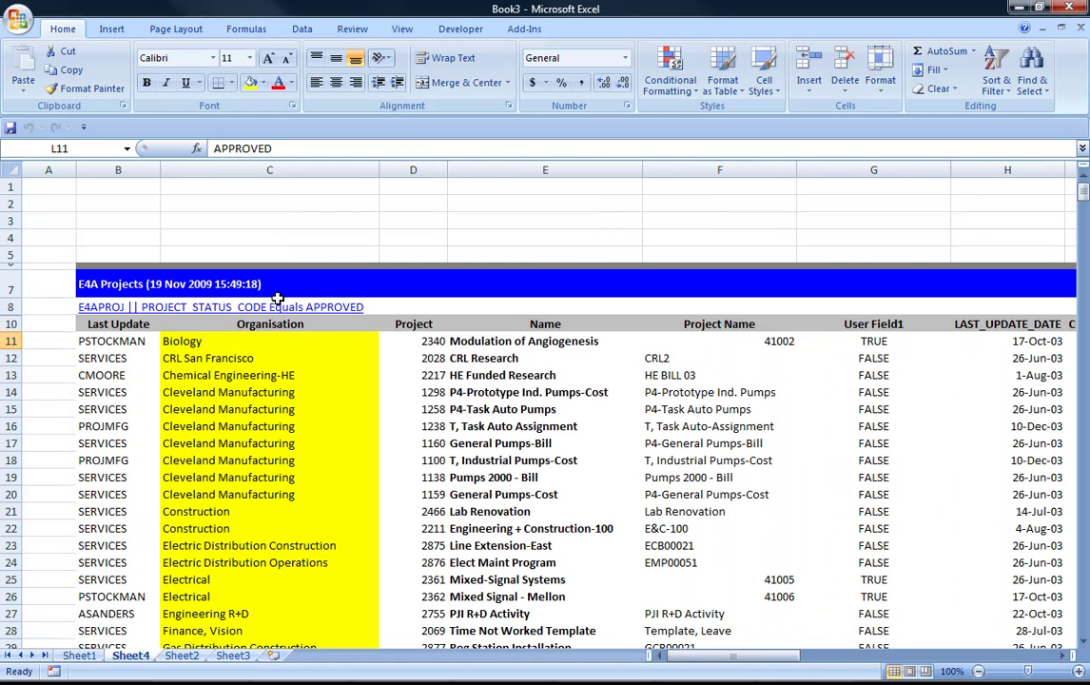
Return to the E4APROJ report criteria and set the Filter2 field to NAME
left_click(94, 310)
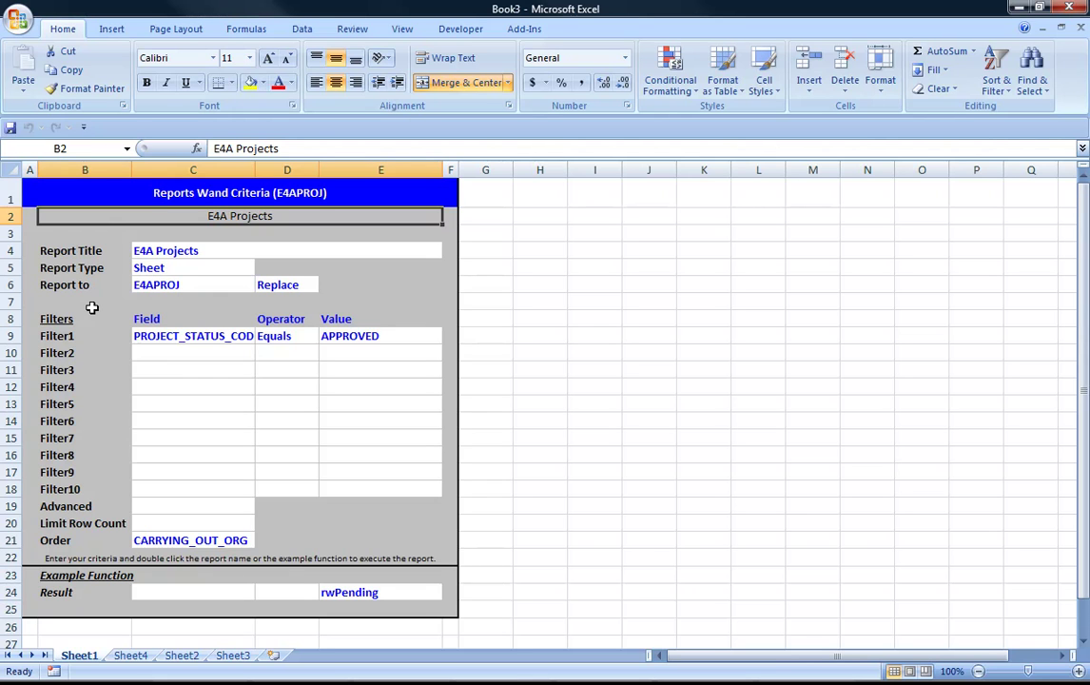
double_click(157, 350)
left_click(588, 269)
left_click(508, 494)
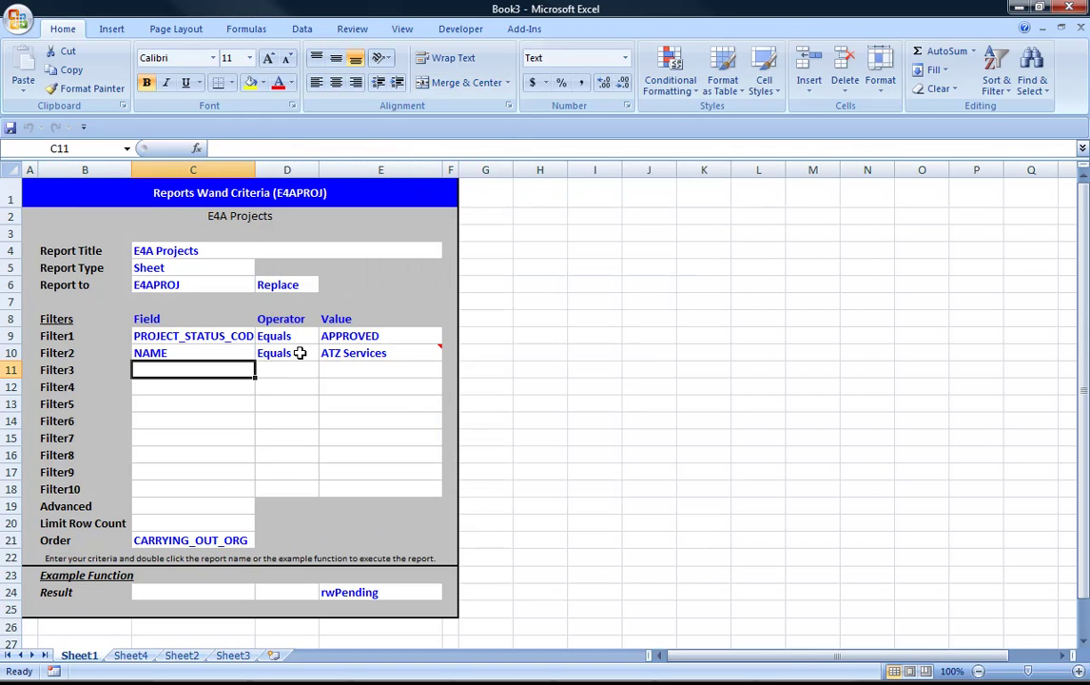
Set the Filter2 operator to Contains in the report criteria
double_click(361, 352)
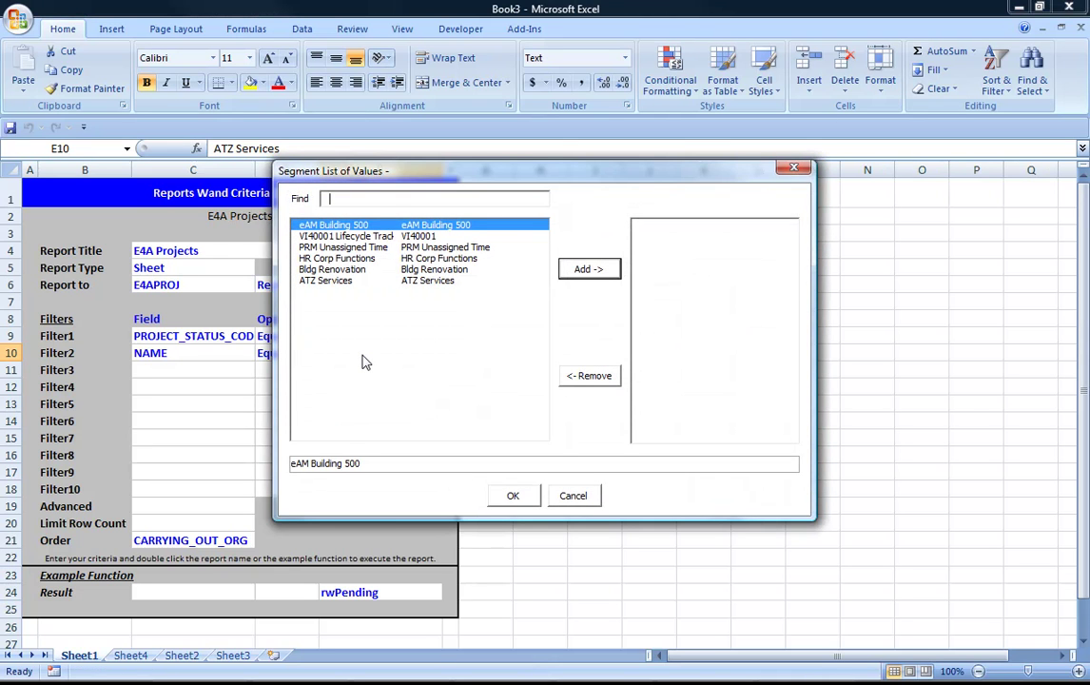
key("Escape")
double_click(261, 354)
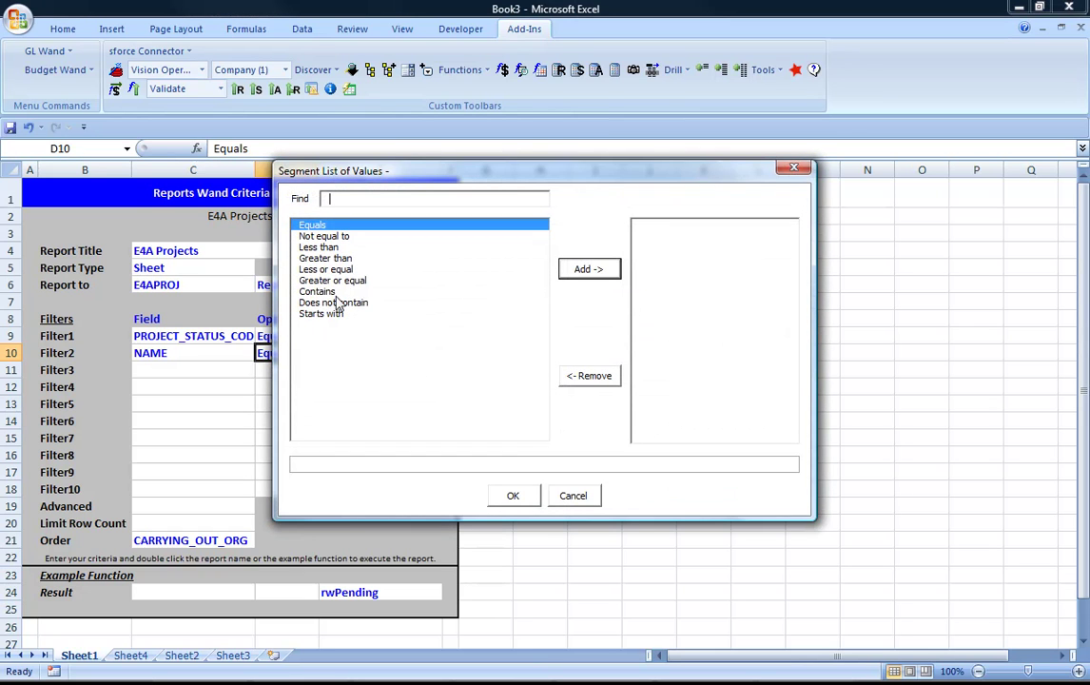
left_click(369, 292)
left_click(605, 273)
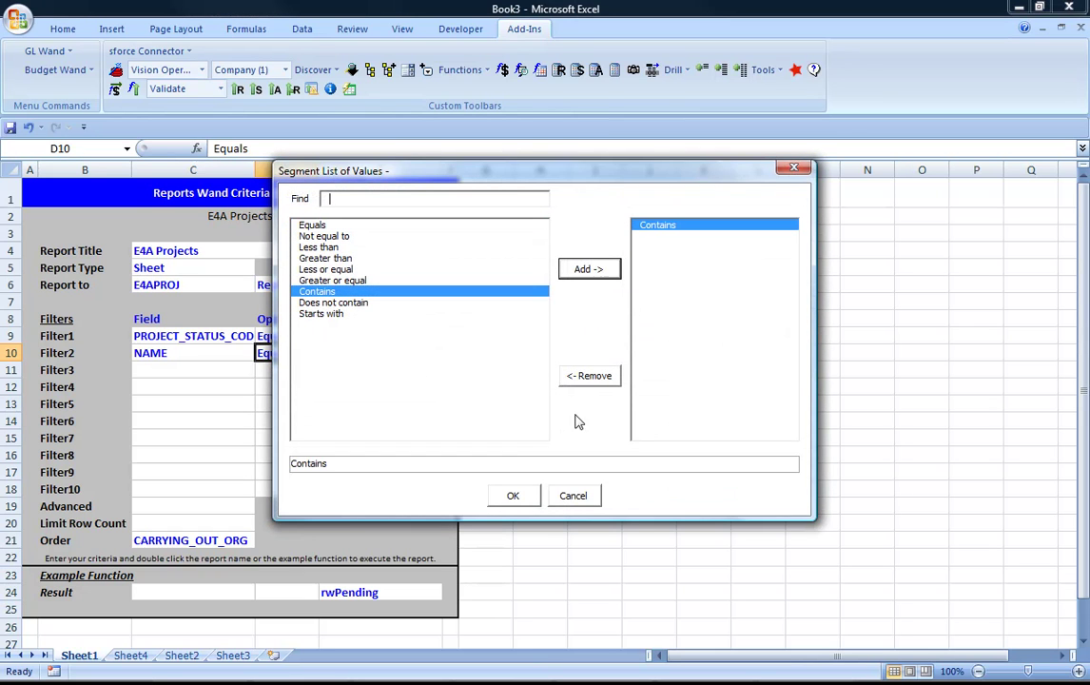
left_click(522, 494)
Enter S as the Filter2 value and rerun the E4A Projects report
left_click(406, 355)
type("S")
left_click(483, 271)
double_click(231, 217)
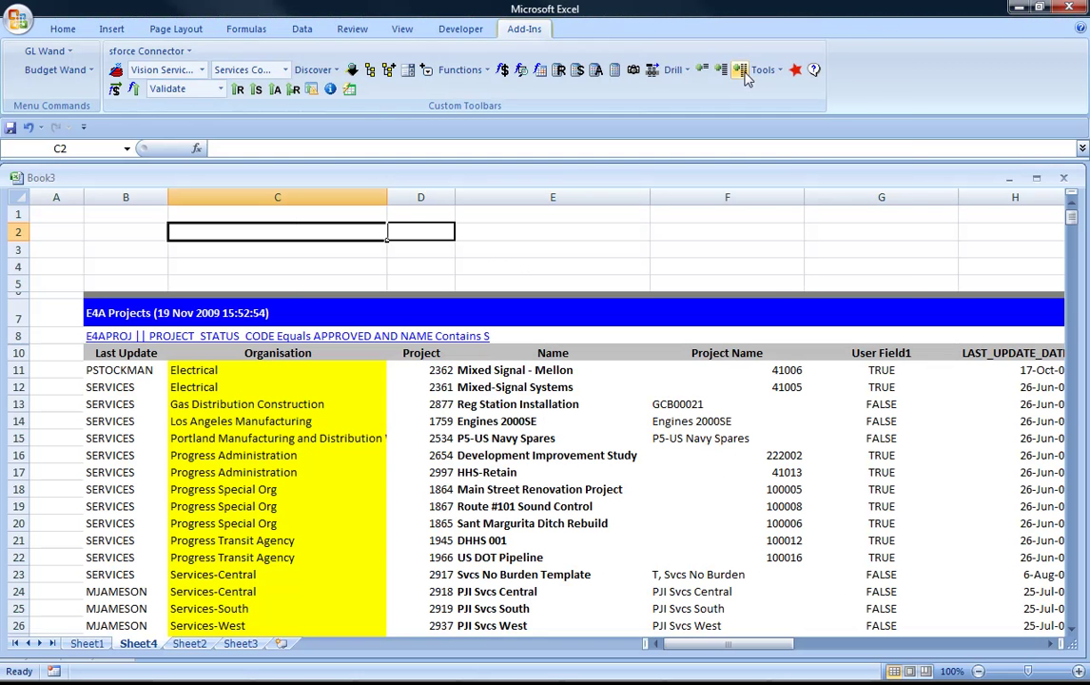
Insert the Reports Wand function Run_Report in cell C2 with ReportID "E4APROJ" and Title "My Title"
left_click(766, 69)
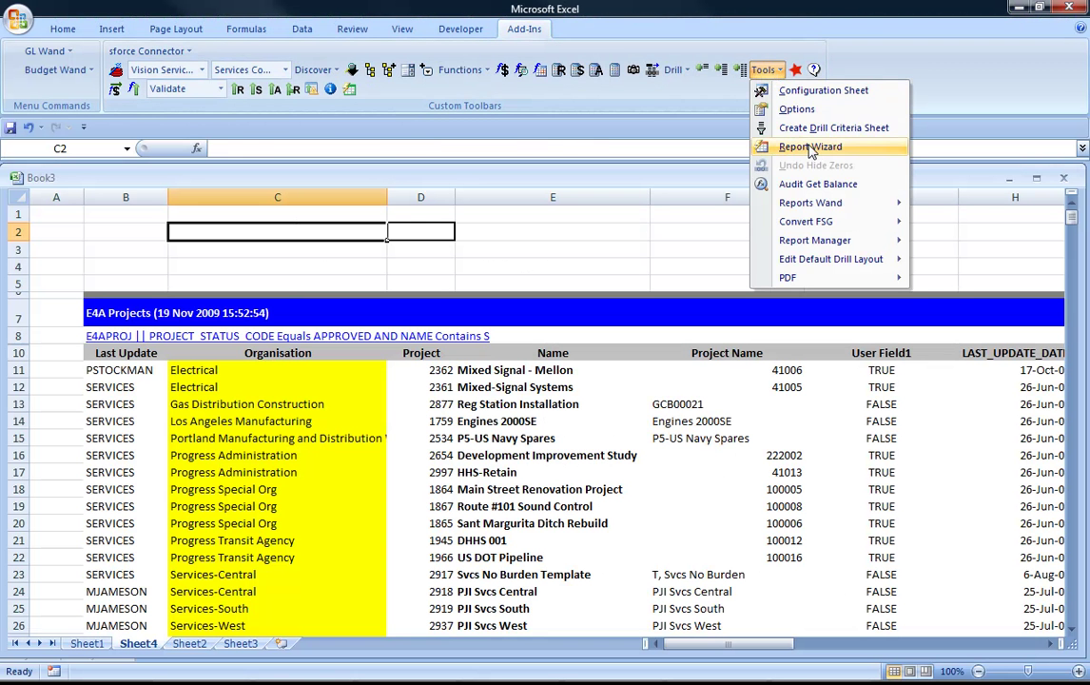
mouse_move(822, 202)
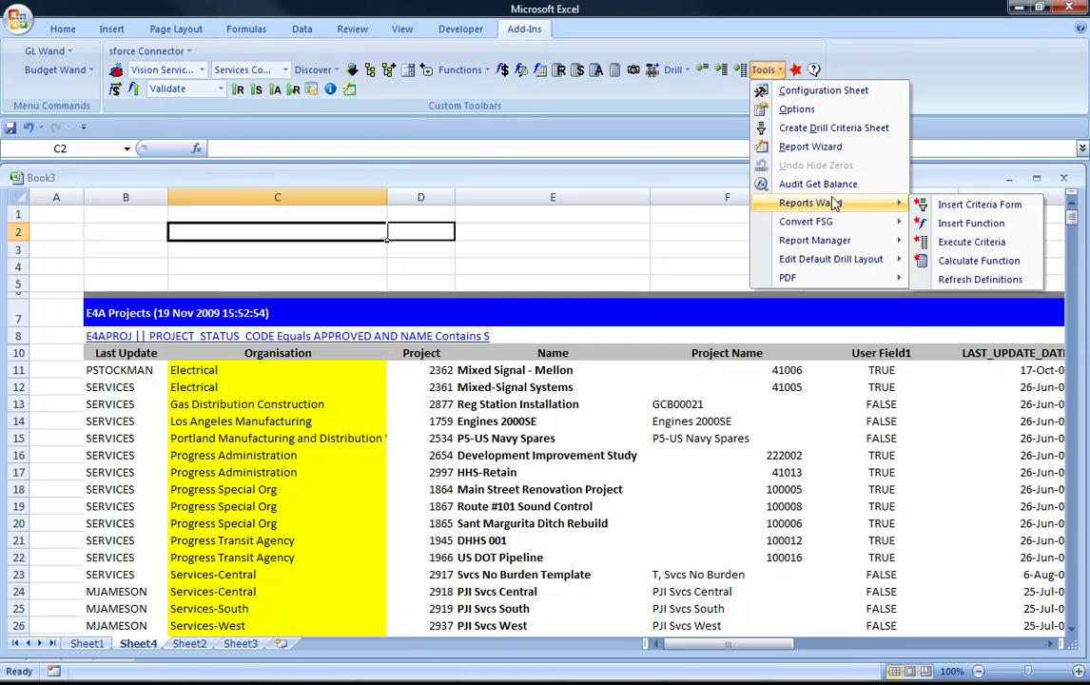
left_click(966, 228)
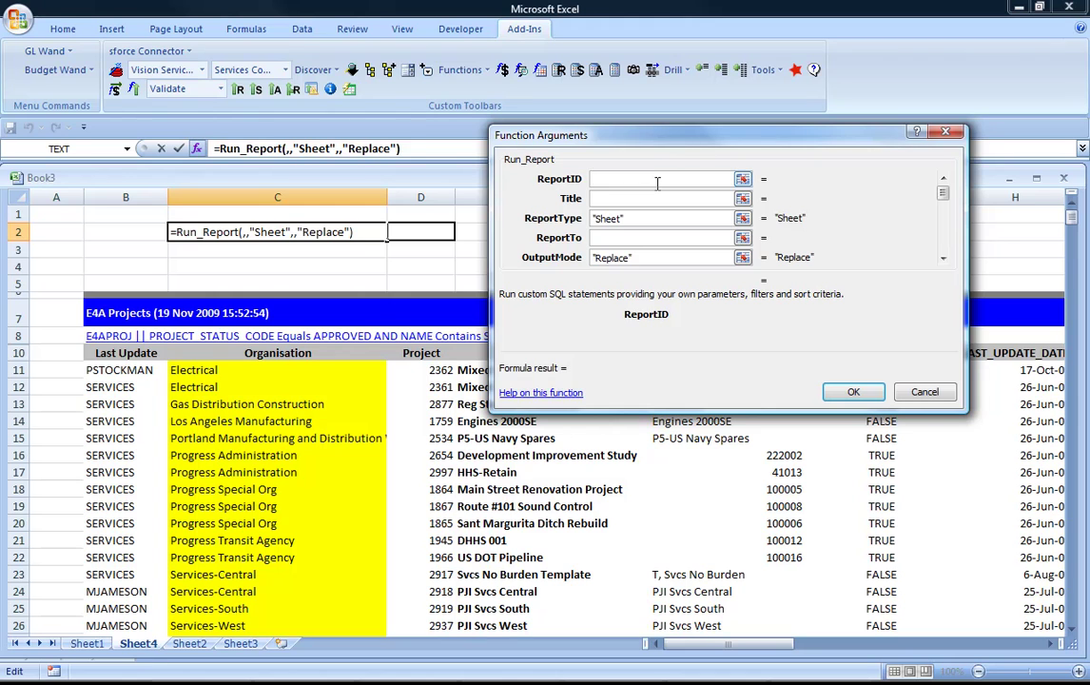
type("E4A")
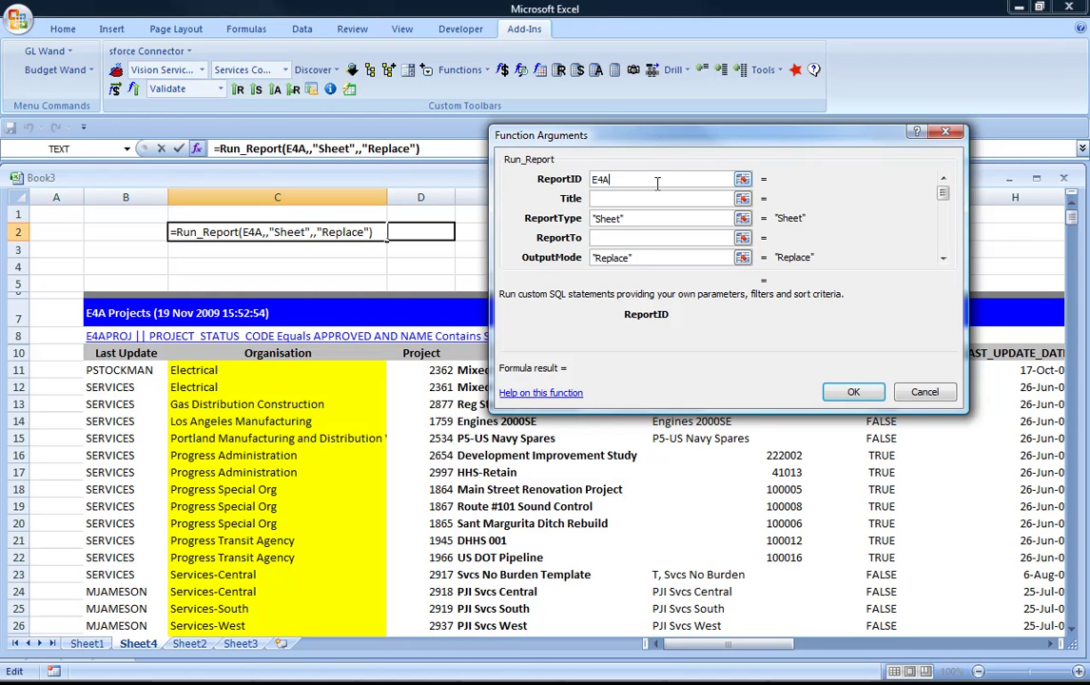
type("PROJ")
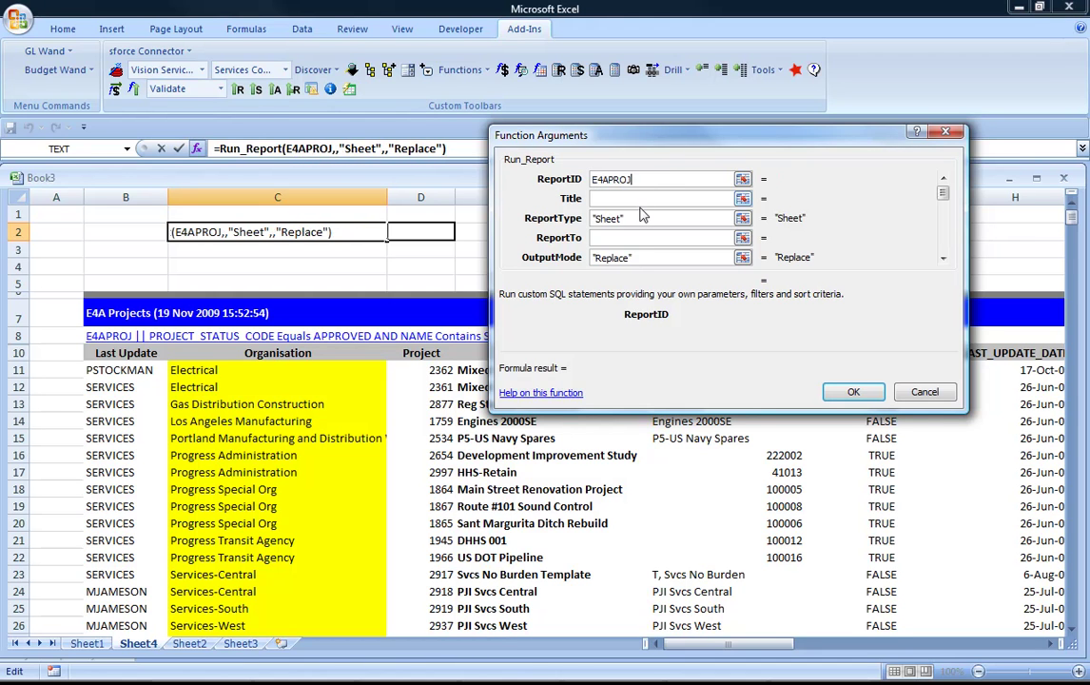
left_click(640, 197)
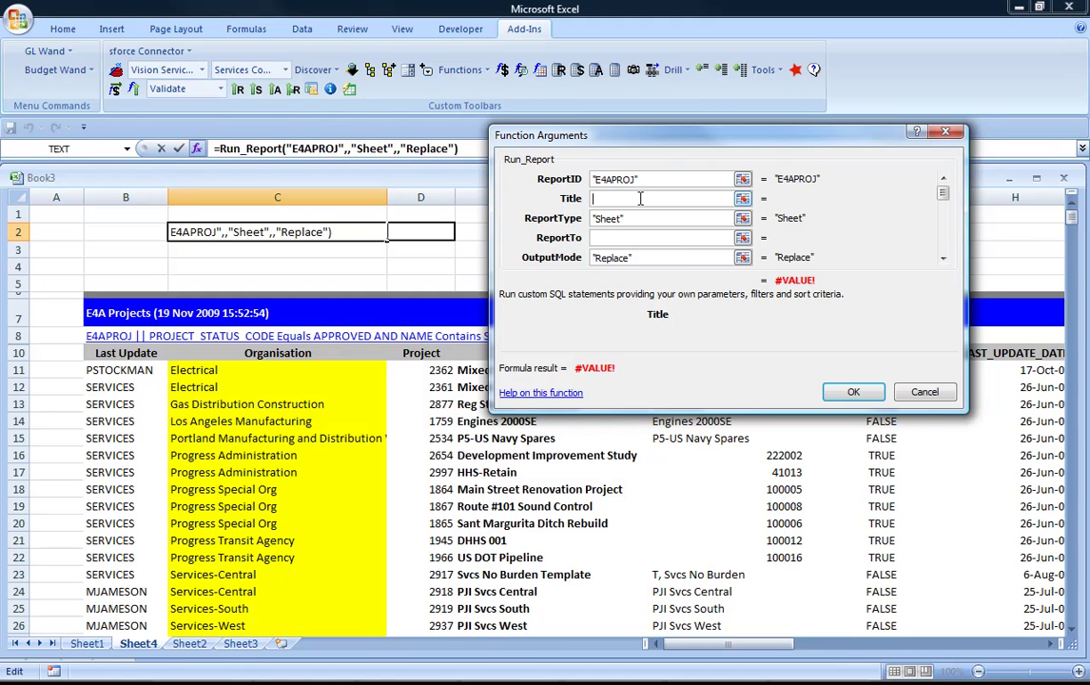
type("\"My T")
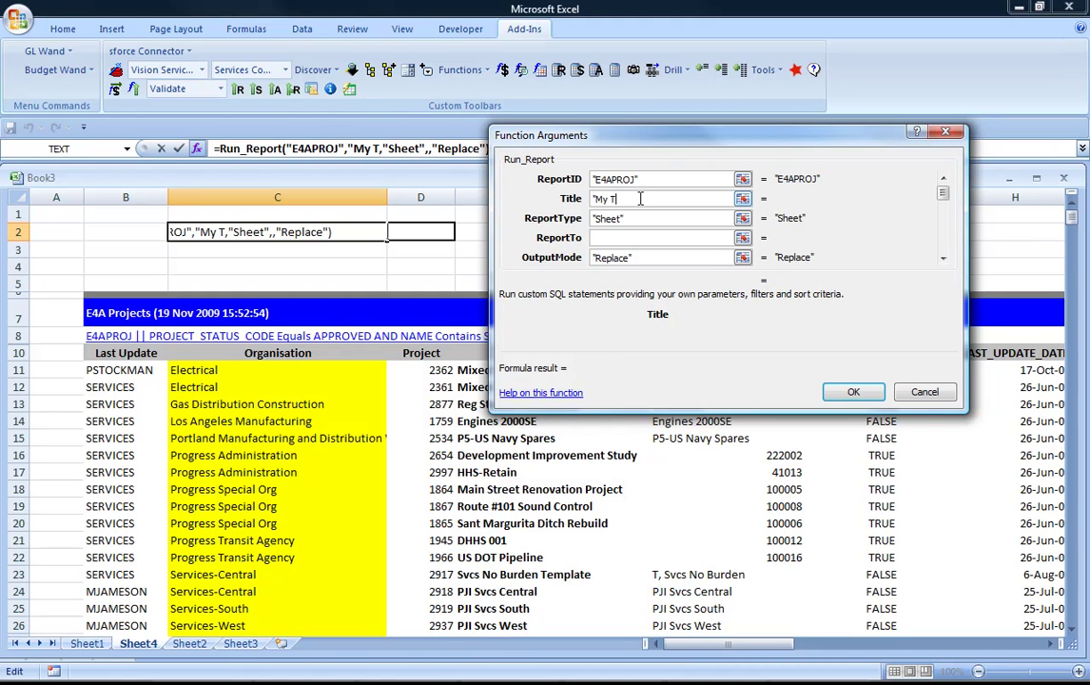
type("itle\"")
Set the ReportTo argument to the absolute cell reference $B$6
left_click(632, 238)
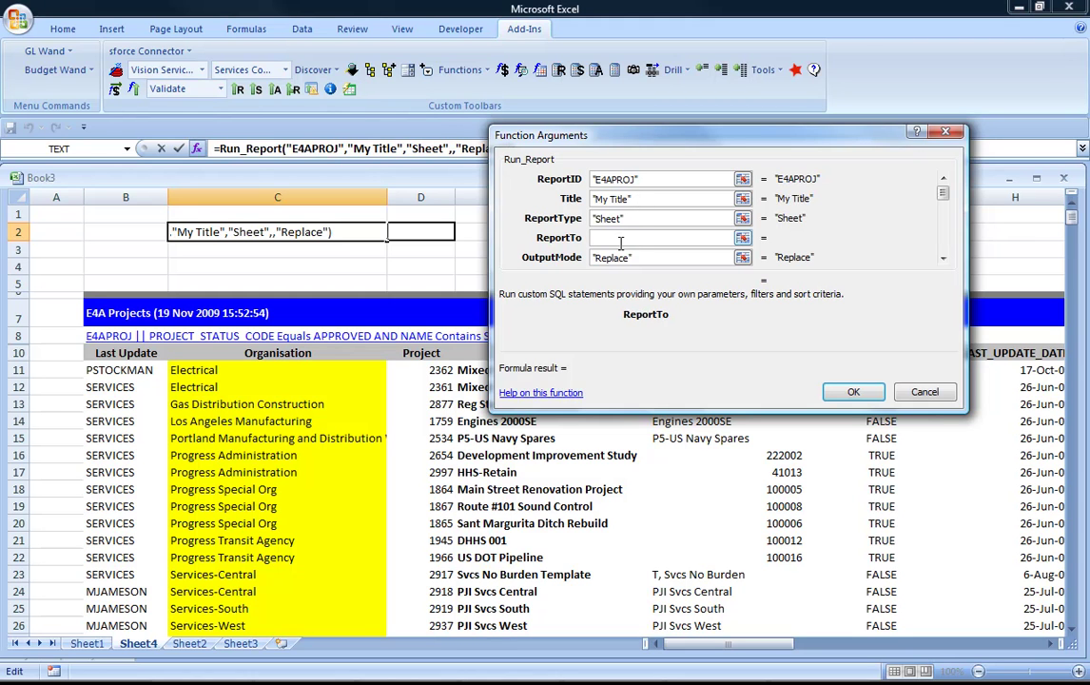
left_click(91, 294)
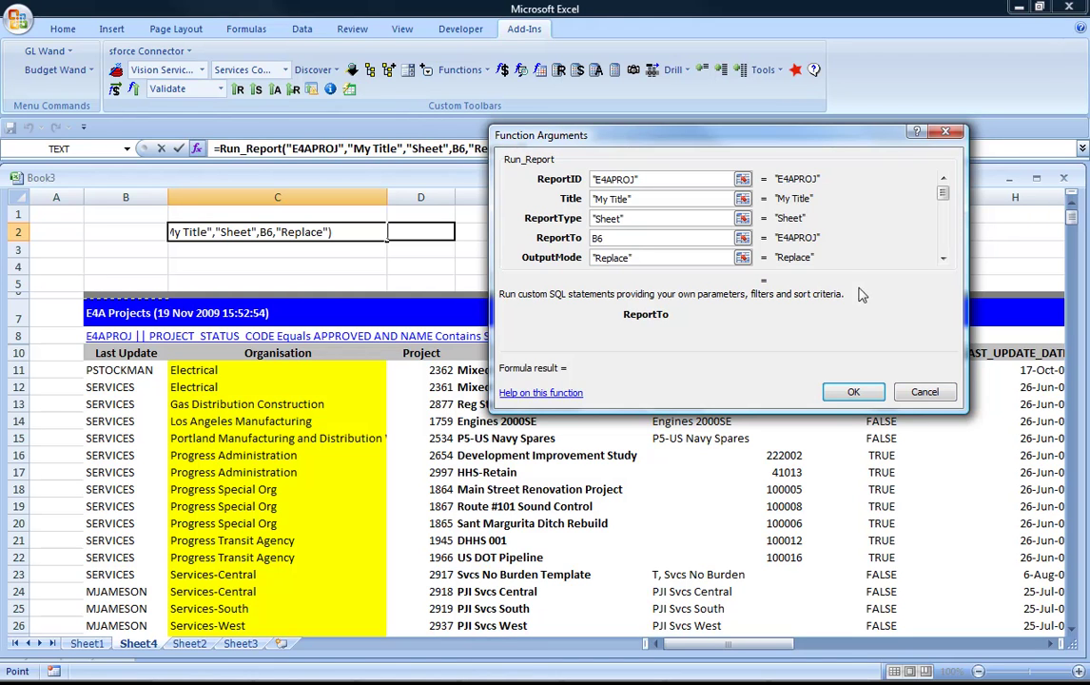
key("F4")
Set the Filter1 argument to the text "NAME contains" joined to cell D2
left_click(942, 258)
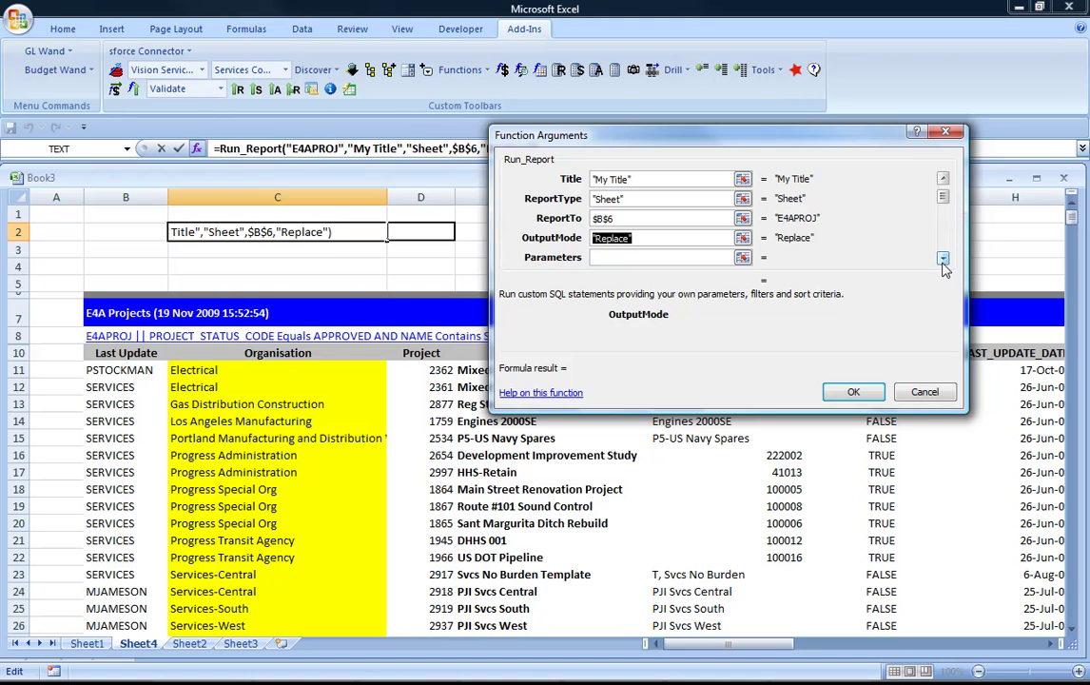
left_click(942, 259)
left_click(942, 258)
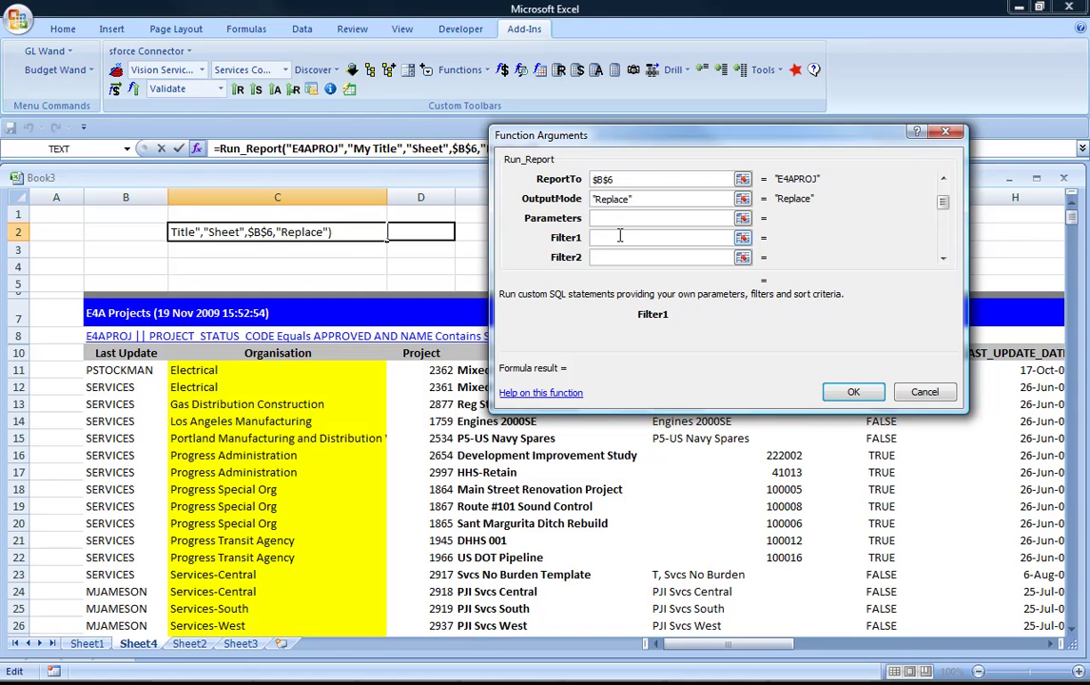
type("NAME")
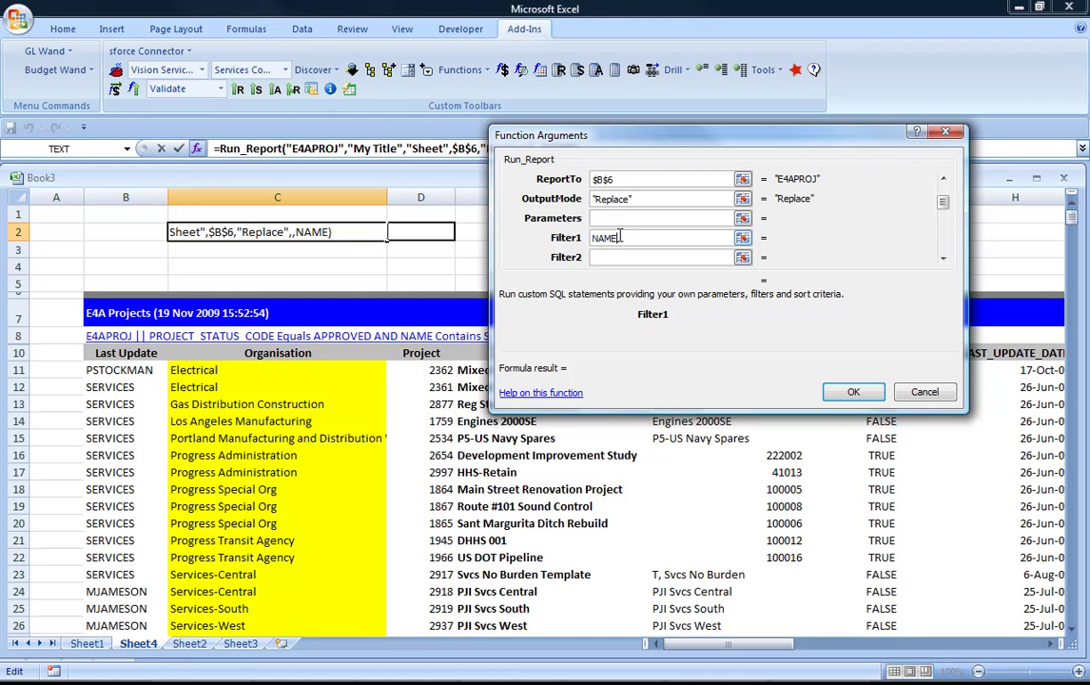
type(" contai")
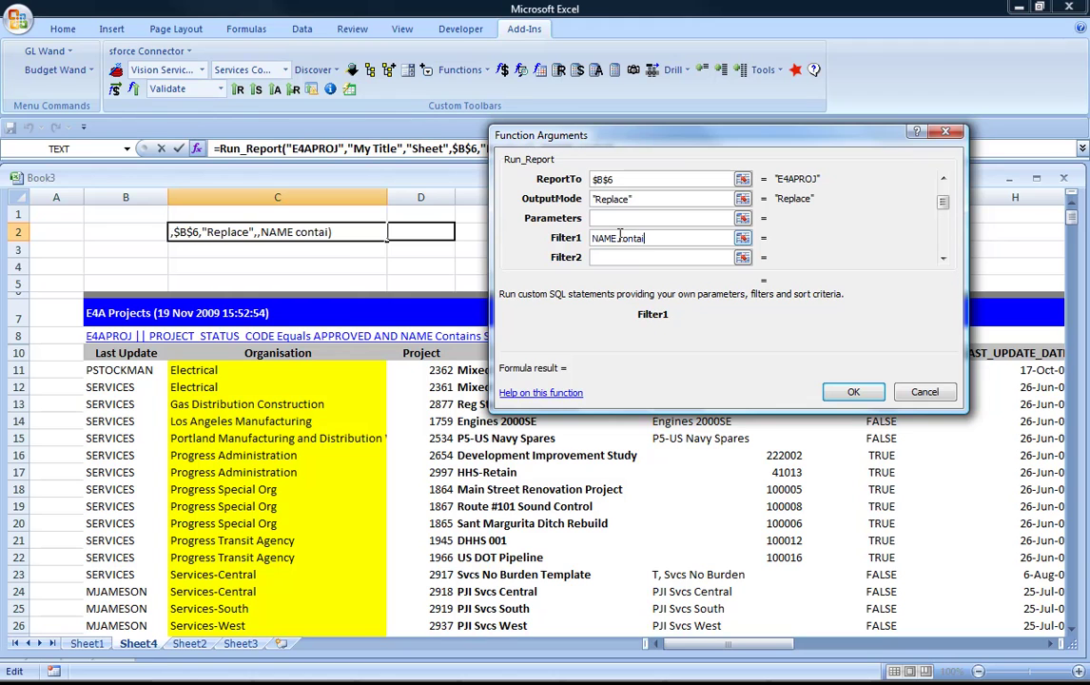
type("ns\"")
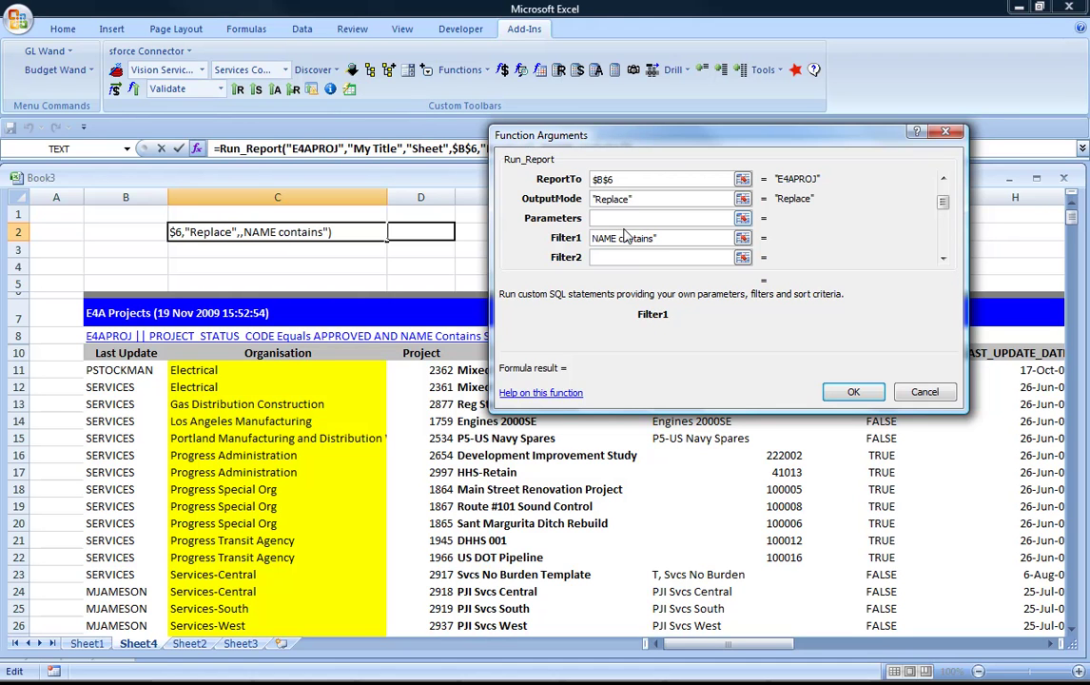
left_click(592, 238)
type("\"")
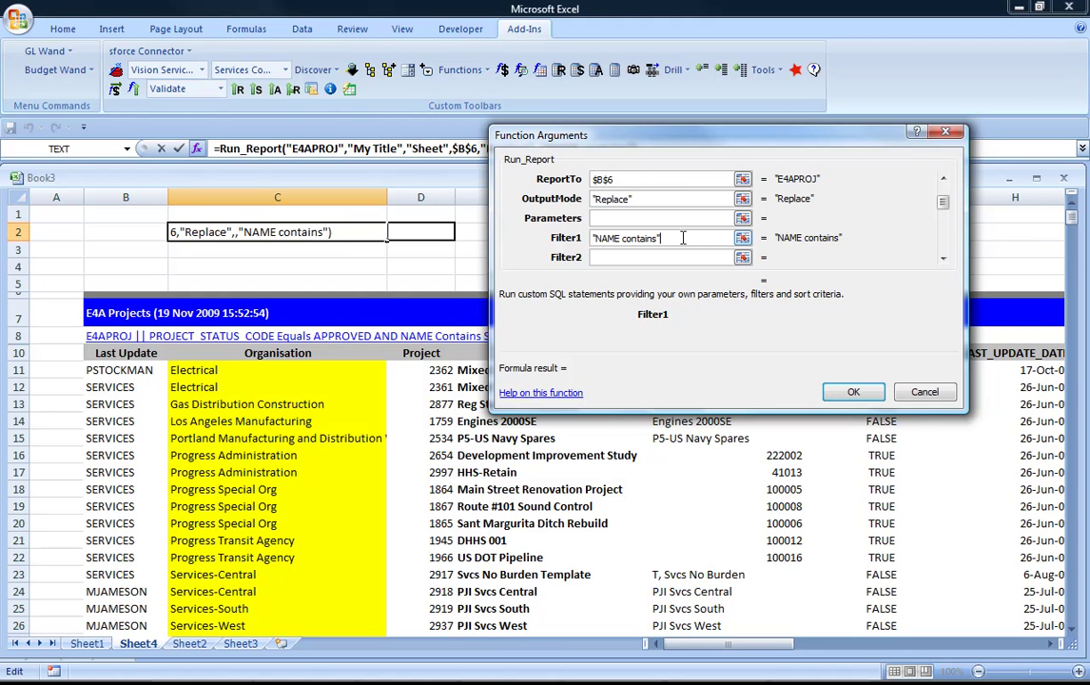
type("&")
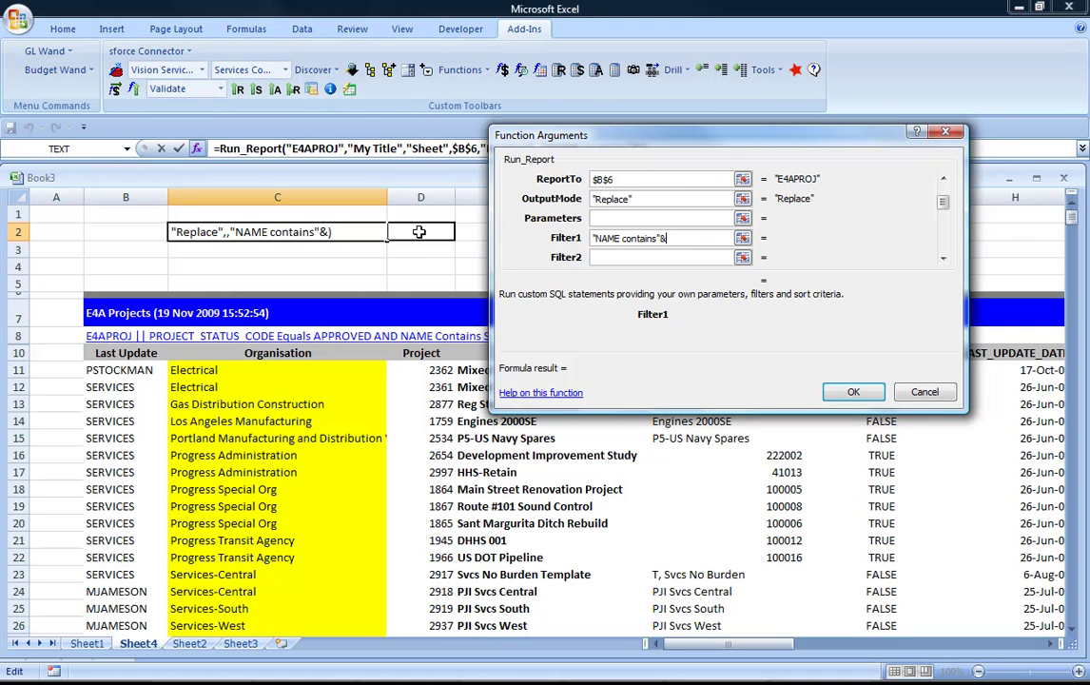
left_click(420, 228)
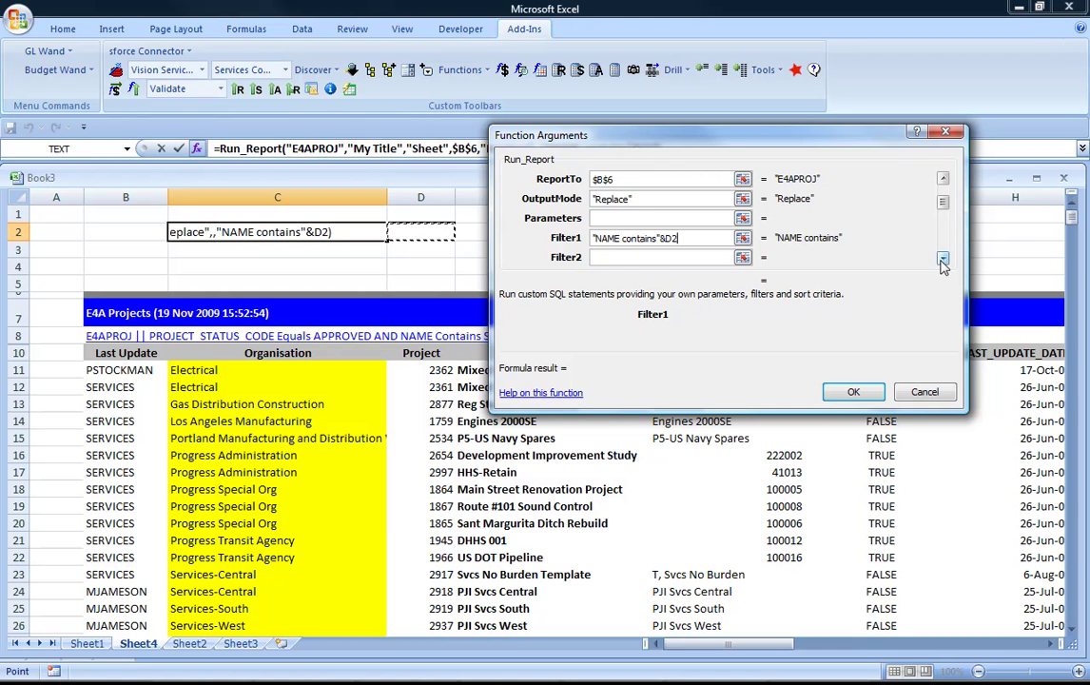
Set the Parameters argument to an empty string, look through the remaining arguments and insert the function
left_click(622, 219)
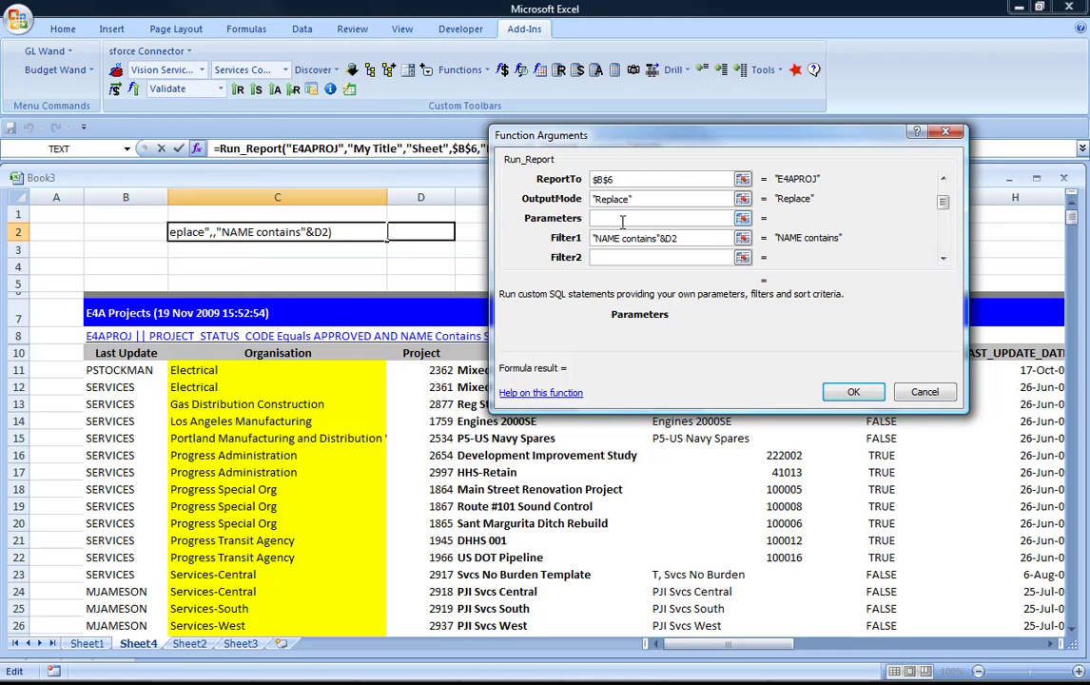
type("\"\"")
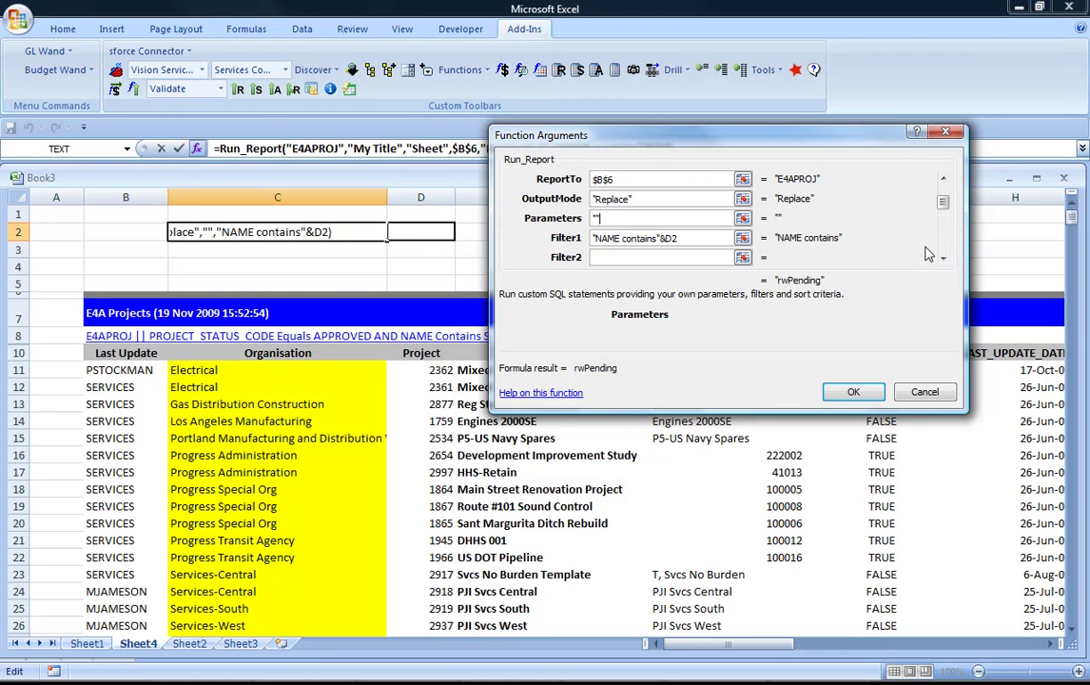
left_click(942, 258)
left_click(942, 258)
left_click(942, 257)
left_click(942, 257)
left_click(943, 258)
left_click(942, 257)
left_click(942, 258)
left_click(942, 258)
left_click(943, 258)
left_click(943, 258)
left_click(942, 258)
left_click(943, 257)
left_click(942, 258)
left_click(850, 391)
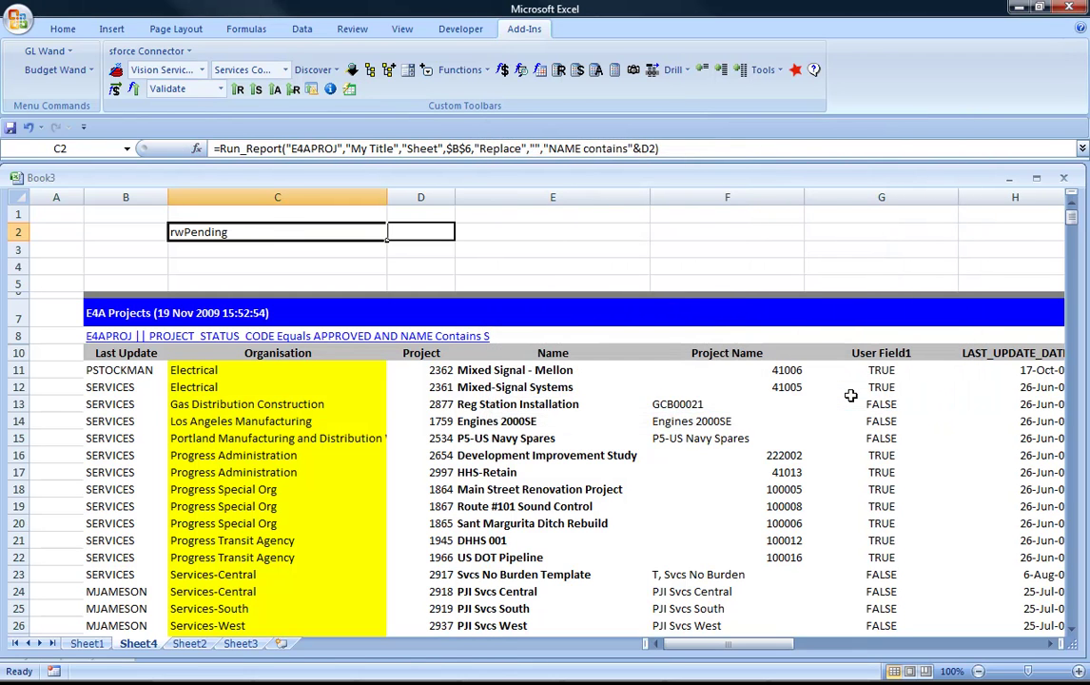
Enter A in cell D2 as the name filter value and run the report function in C2
left_click(419, 235)
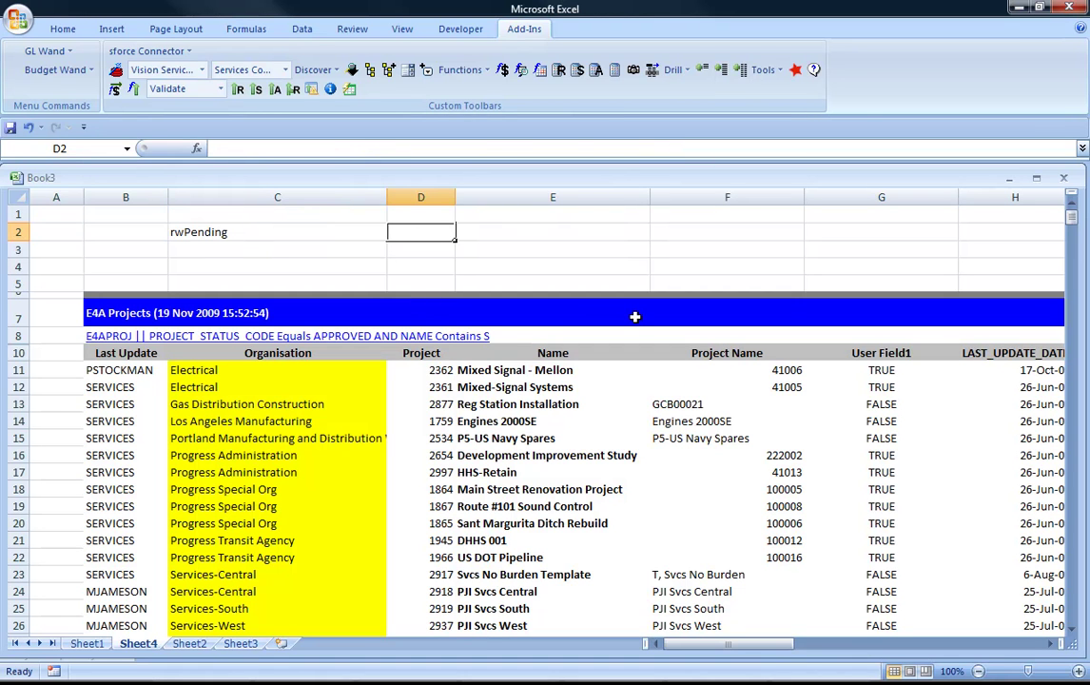
type("A")
left_click(347, 235)
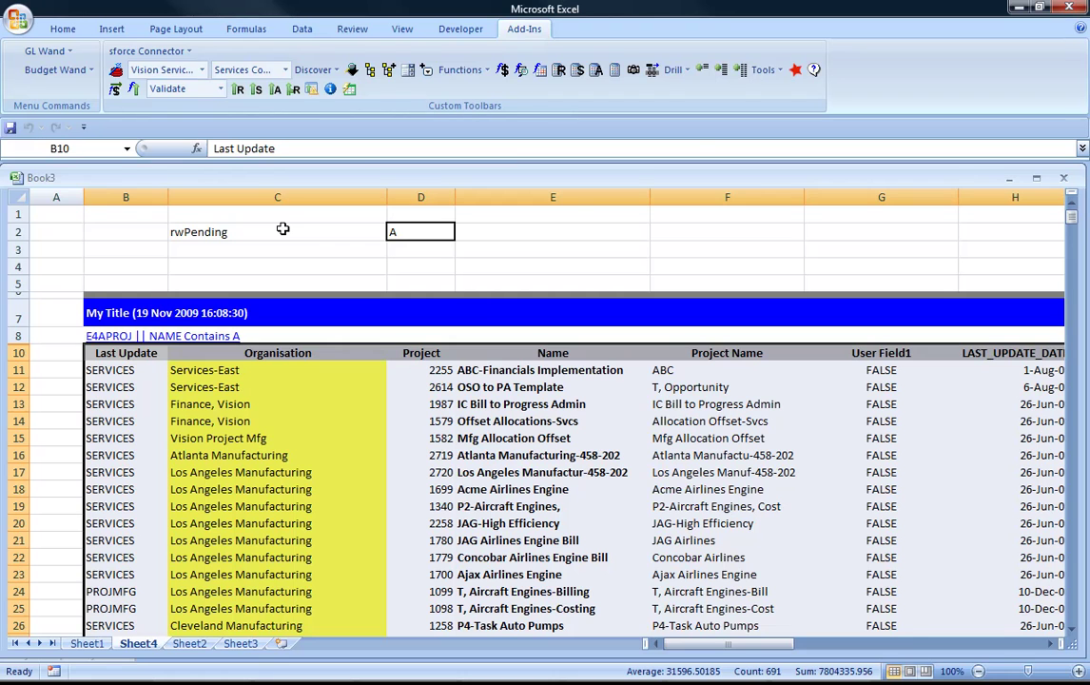
Reopen the arguments of the Run_Report function in C2 and set ResultOperator to "VALUE"
left_click(280, 231)
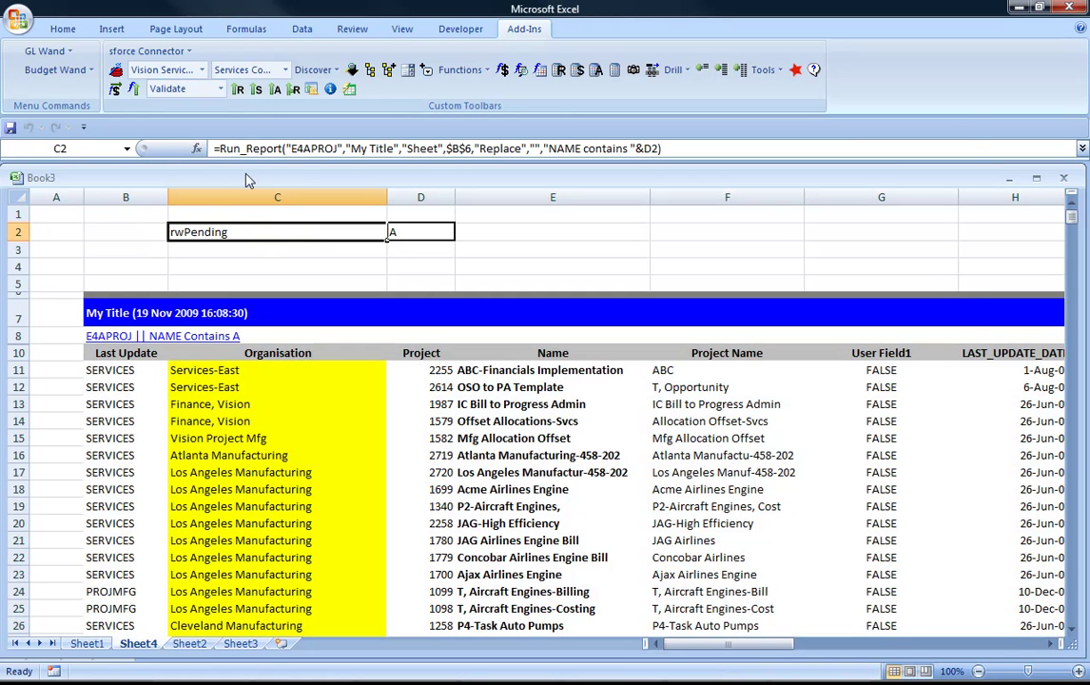
left_click(196, 148)
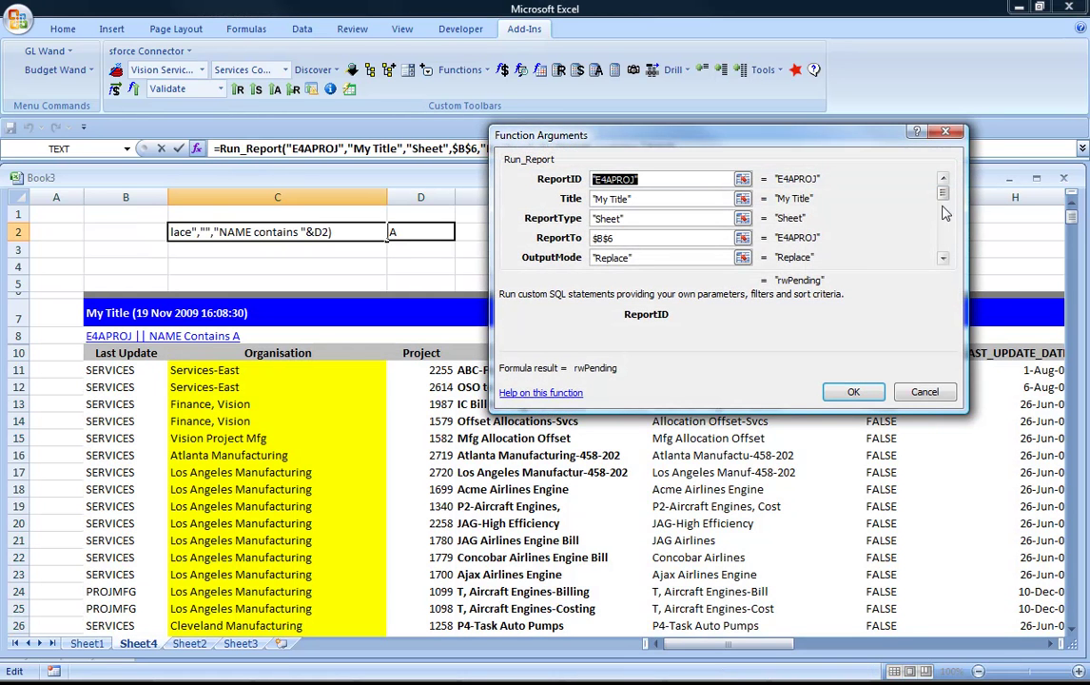
left_click_drag(942, 192, 943, 243)
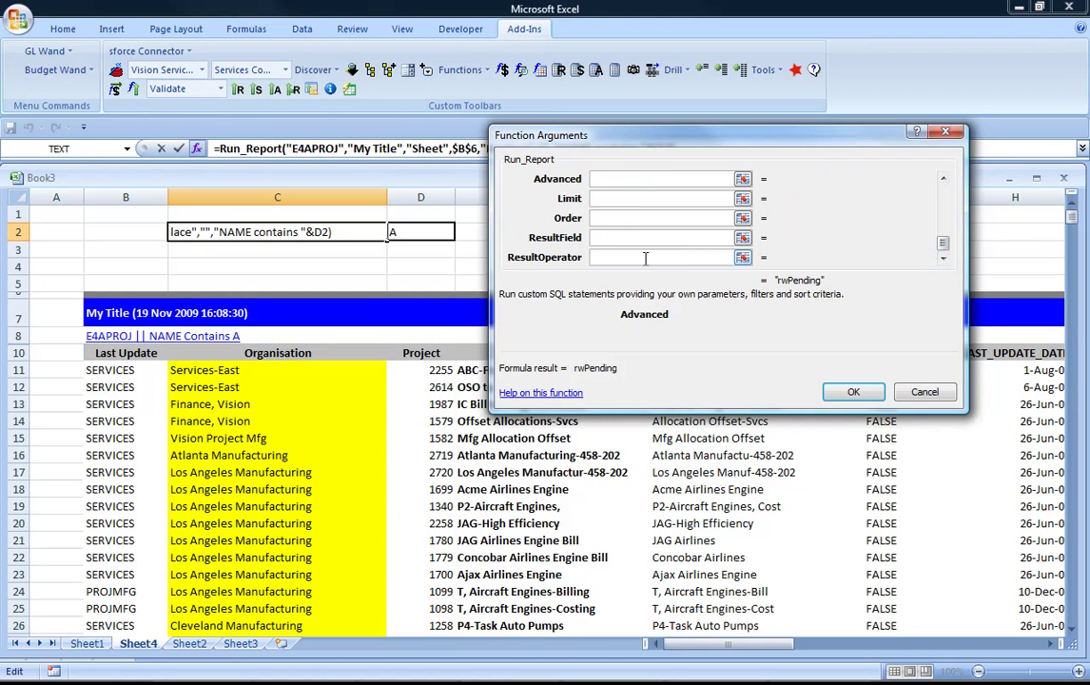
left_click(616, 238)
left_click(615, 258)
type("VALUE")
Set the ResultField argument to "Filter on Name contains" and confirm the Run_Report function
left_click(636, 237)
type("\"")
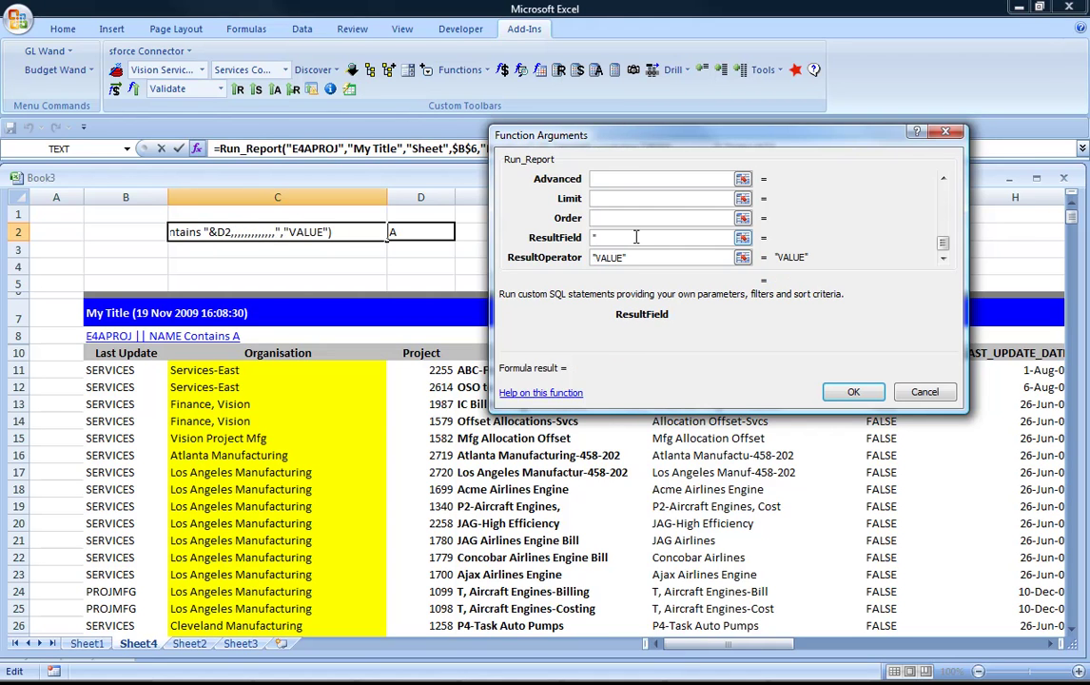
type("Fil")
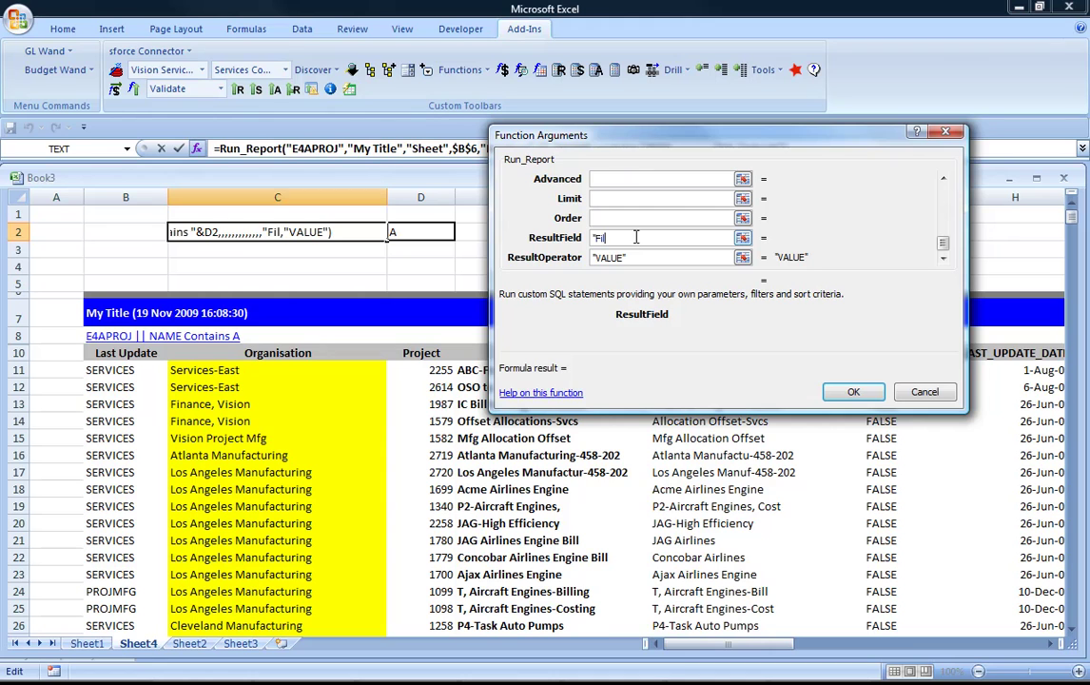
type("ter on n")
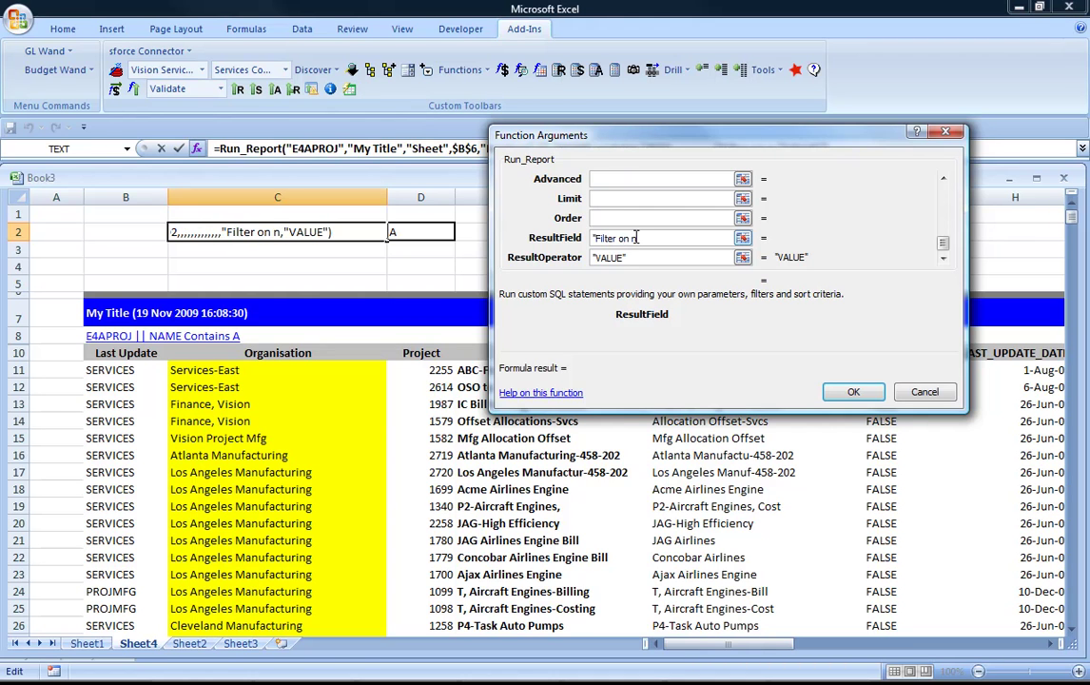
key("BackSpace")
type("Name contains")
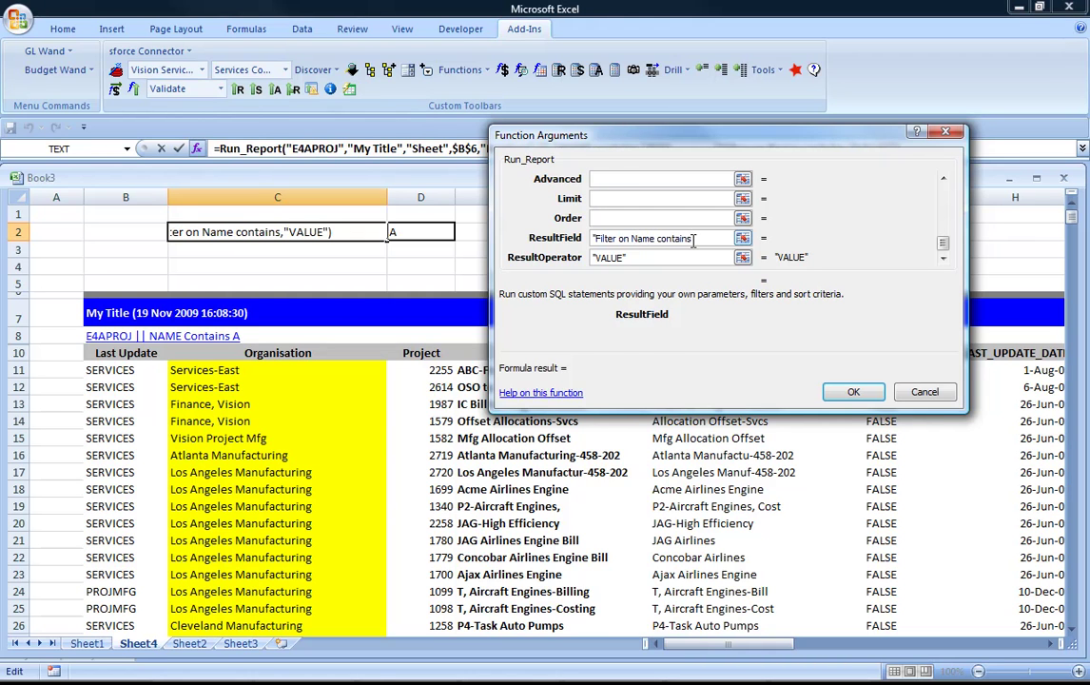
type("\"")
left_click(853, 392)
Format the Run_Report cell C2 as an underlined blue link
left_click(63, 29)
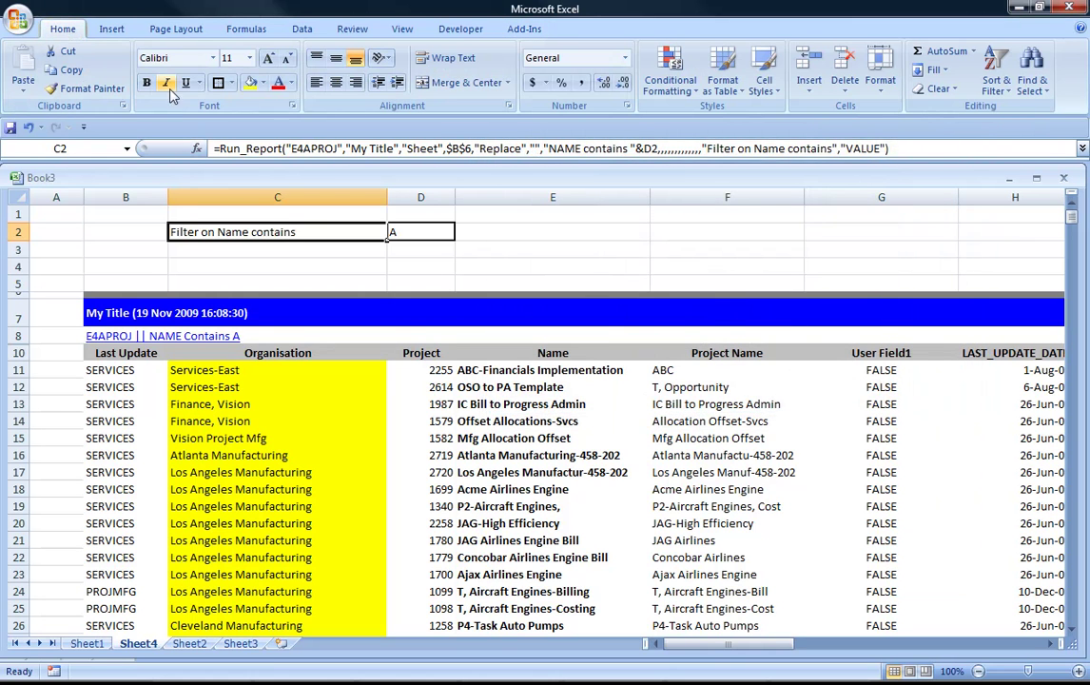
left_click(699, 205)
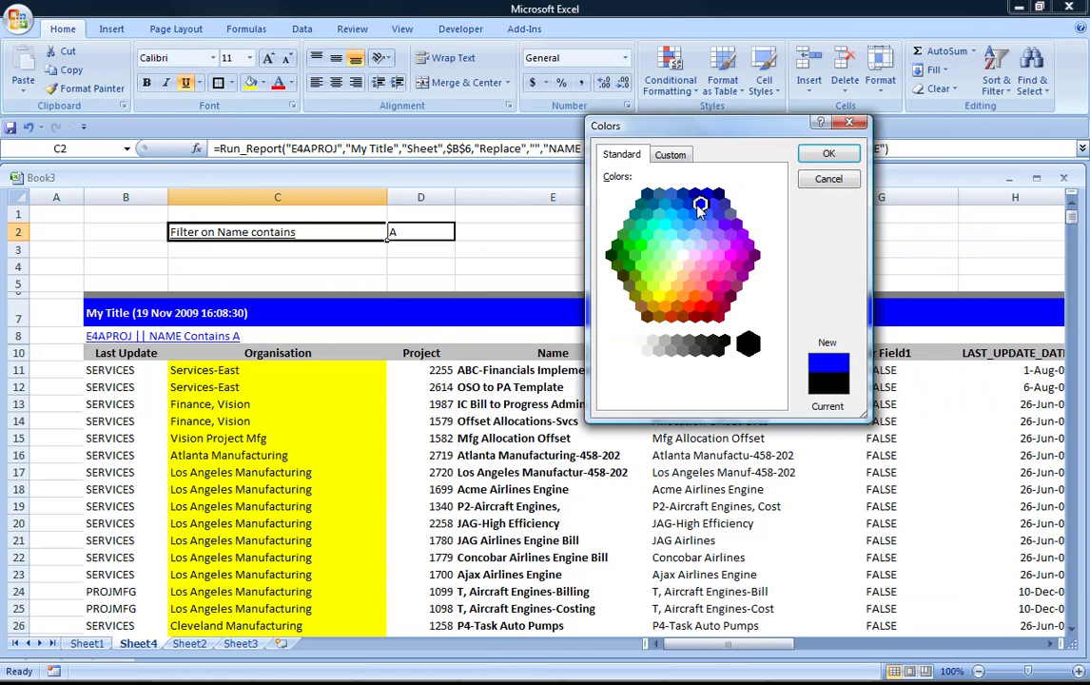
left_click(829, 157)
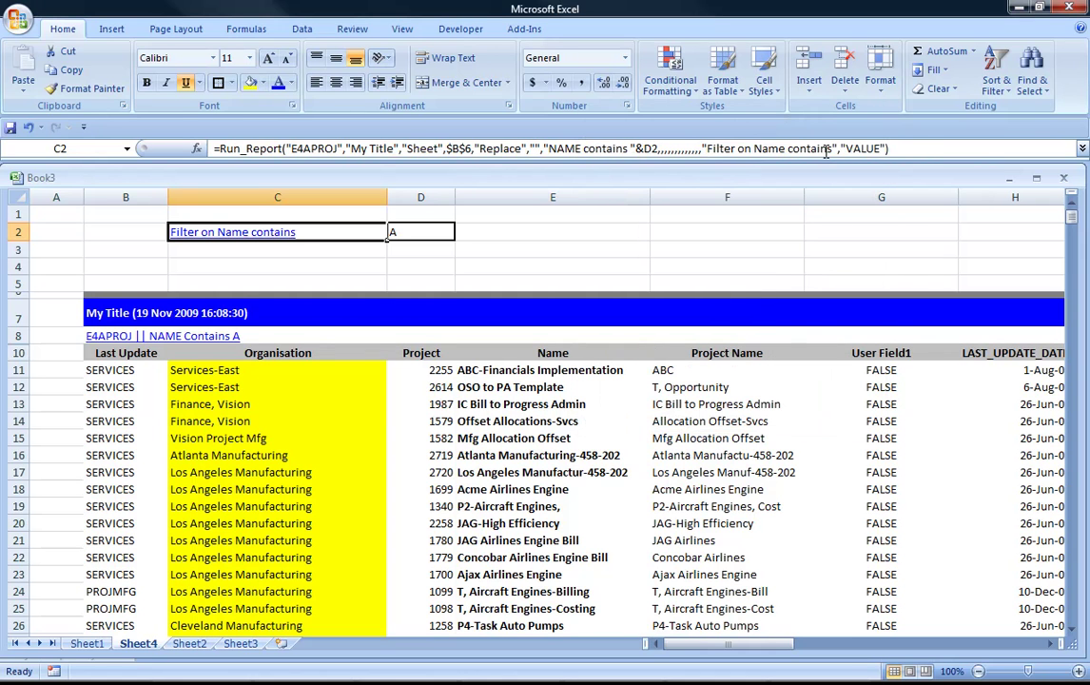
left_click(303, 252)
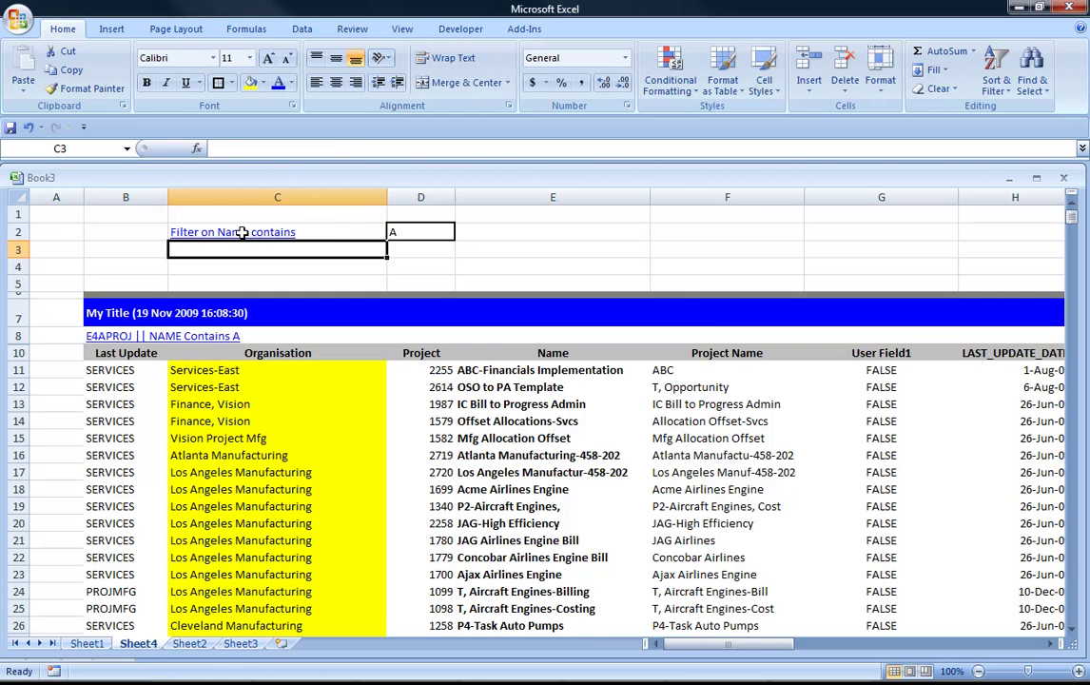
Run the report from C2, change the name filter value in D2 to ABC and run the report again
left_click(242, 232)
left_click(242, 232)
left_click(426, 234)
type("ABC")
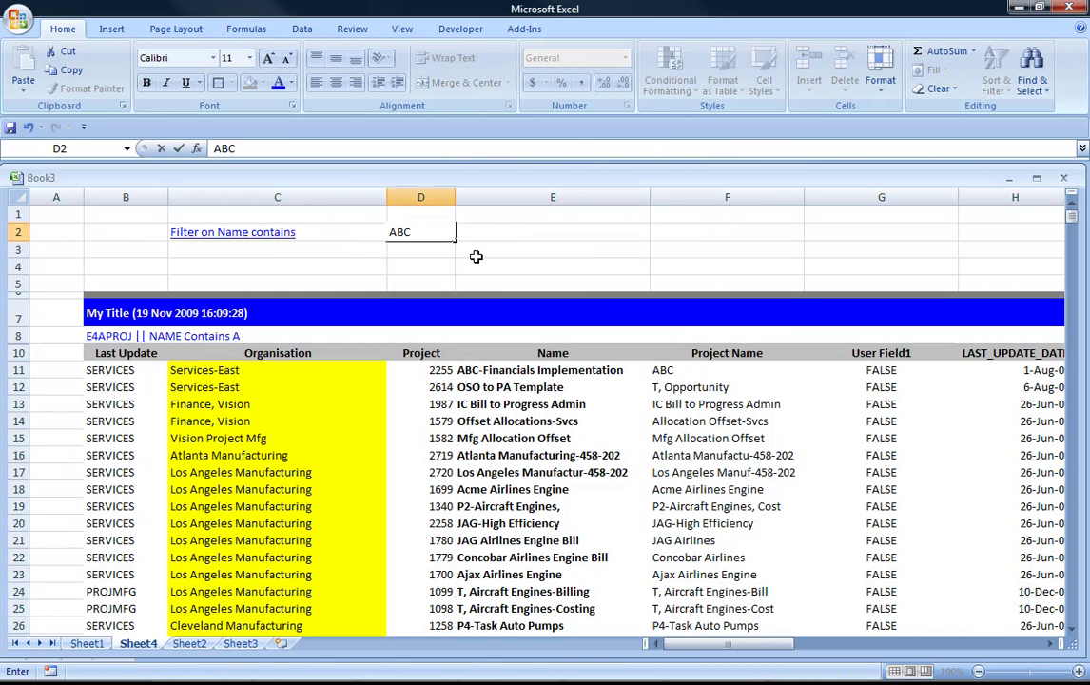
left_click(208, 232)
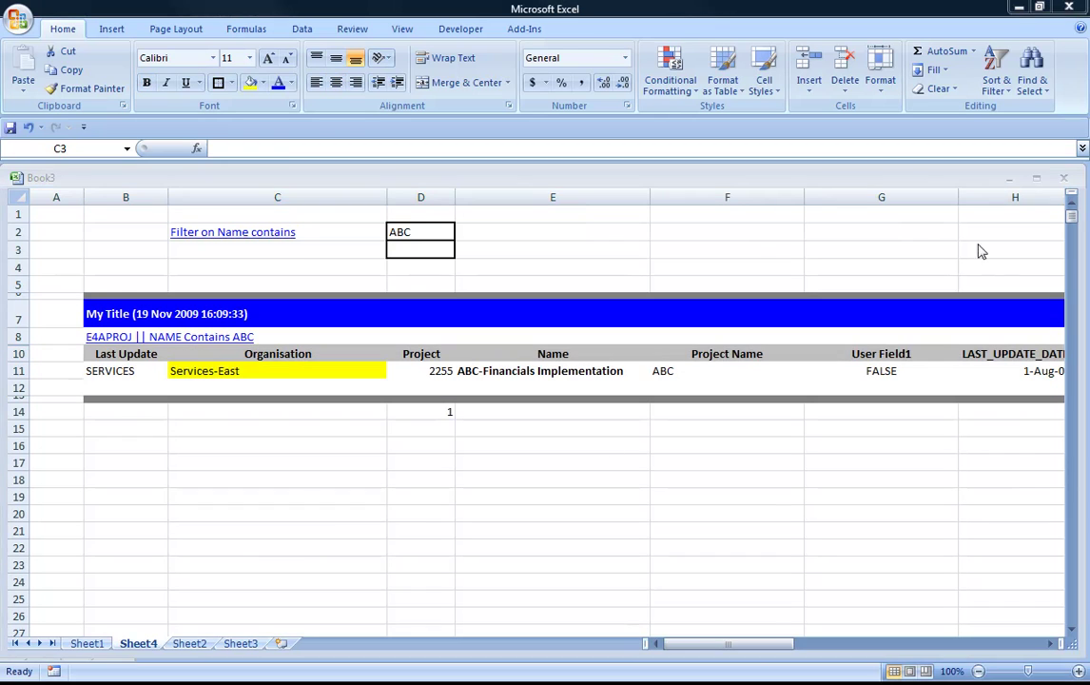
Copy the Run_Report function from C2 into cell C3
double_click(335, 251)
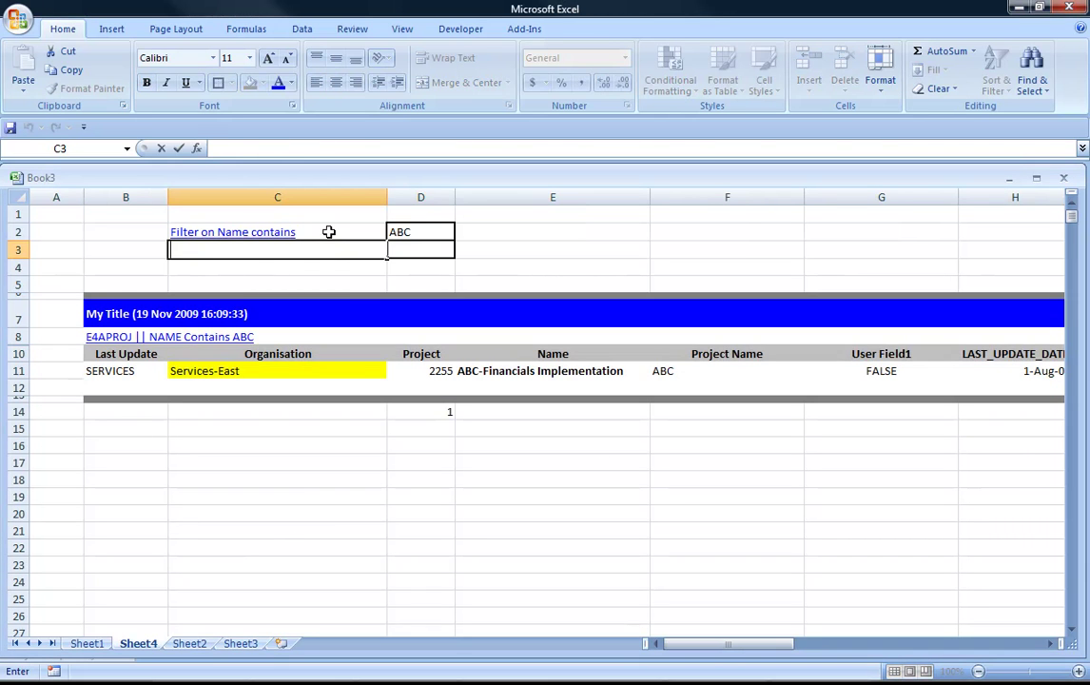
left_click(327, 232)
key("ctrl+c")
key("Down")
key("ctrl+v")
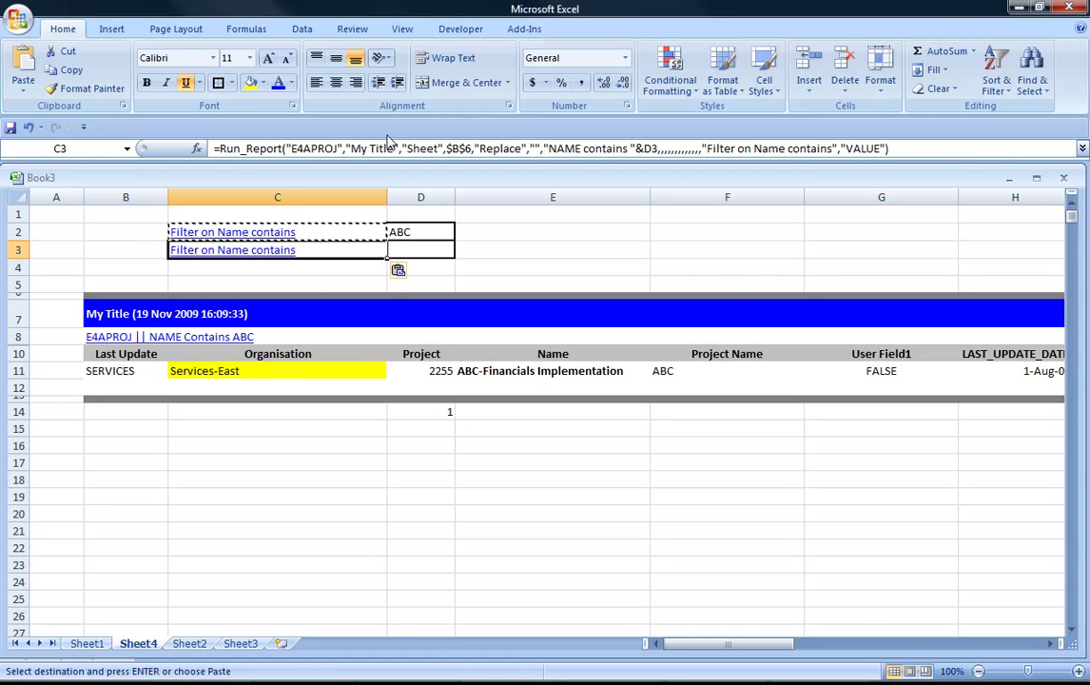
Change the filter argument in the C3 formula to the text "STATUS Equals" joined to D3
left_click(580, 149)
key("BackSpace")
key("BackSpace")
key("BackSpace")
key("BackSpace")
type("sTAT")
key("BackSpace")
key("BackSpace")
key("BackSpace")
key("BackSpace")
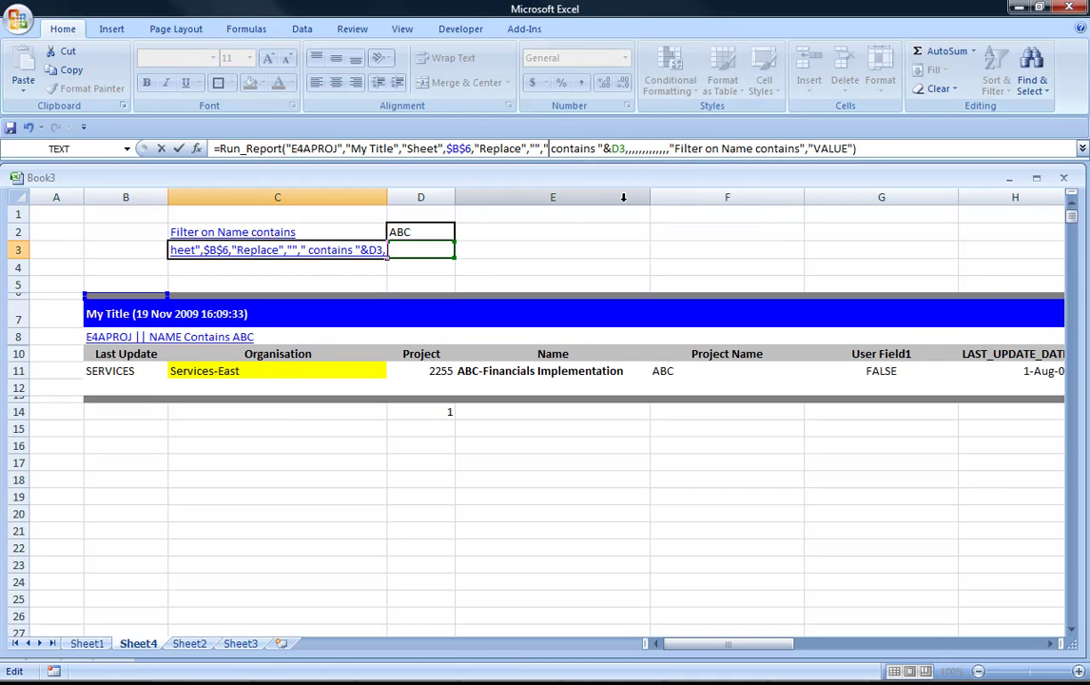
type("STATUS")
double_click(611, 148)
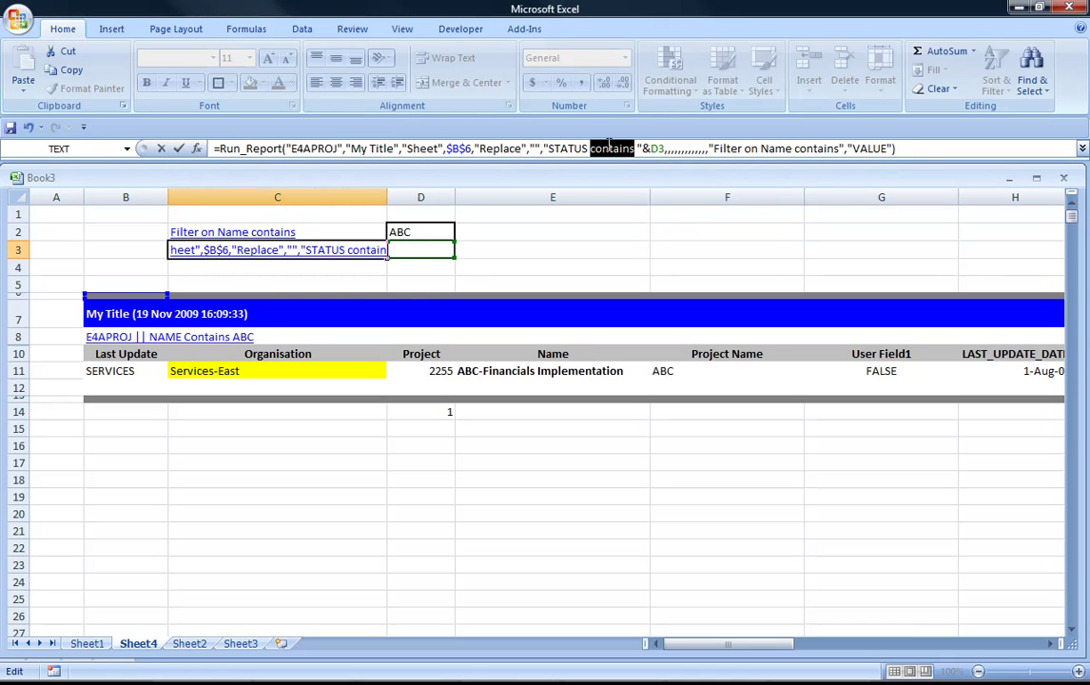
type("Equals")
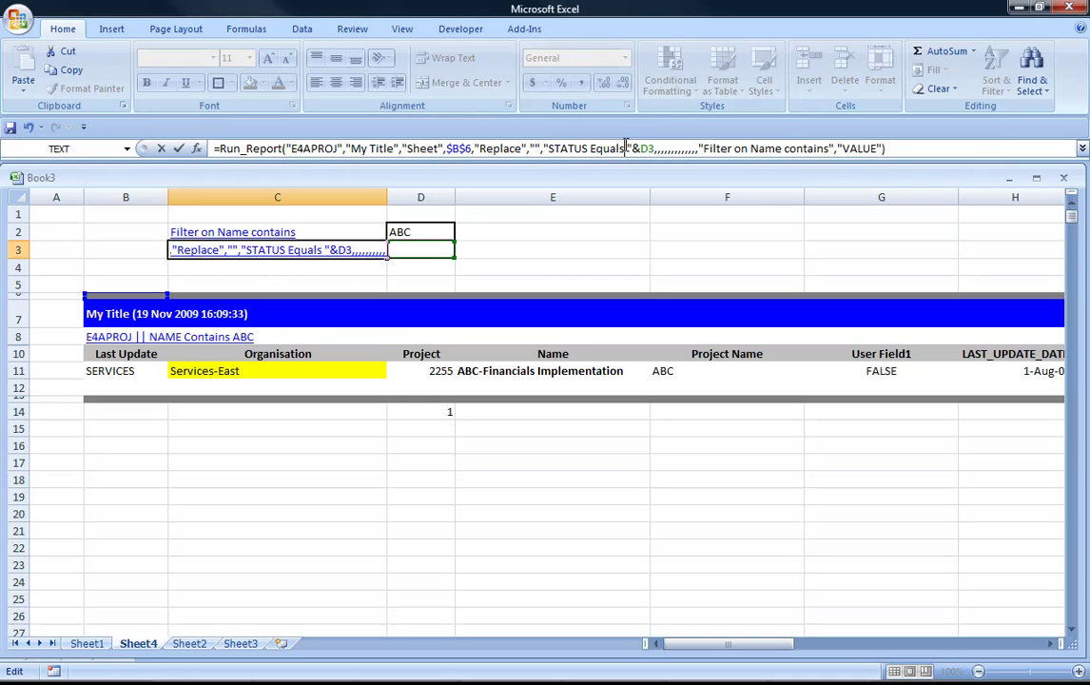
Change the display text in the C3 formula to "Filter on Status Equals" and confirm the formula
double_click(766, 148)
type("Status")
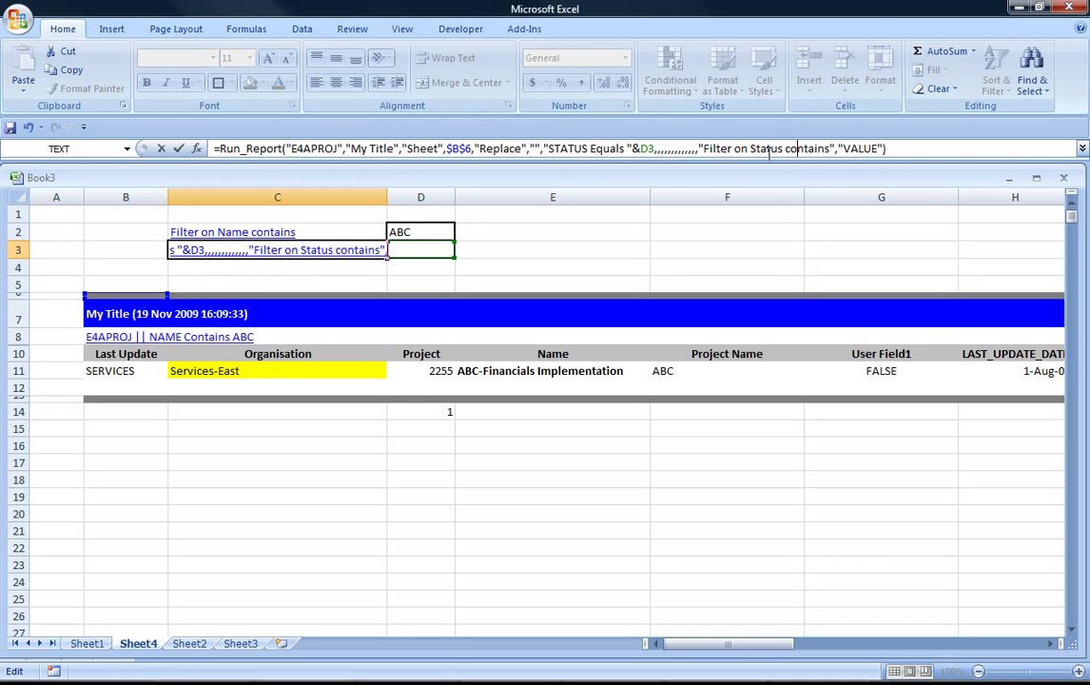
key("Delete")
key("Delete")
key("Delete")
key("Delete")
key("Delete")
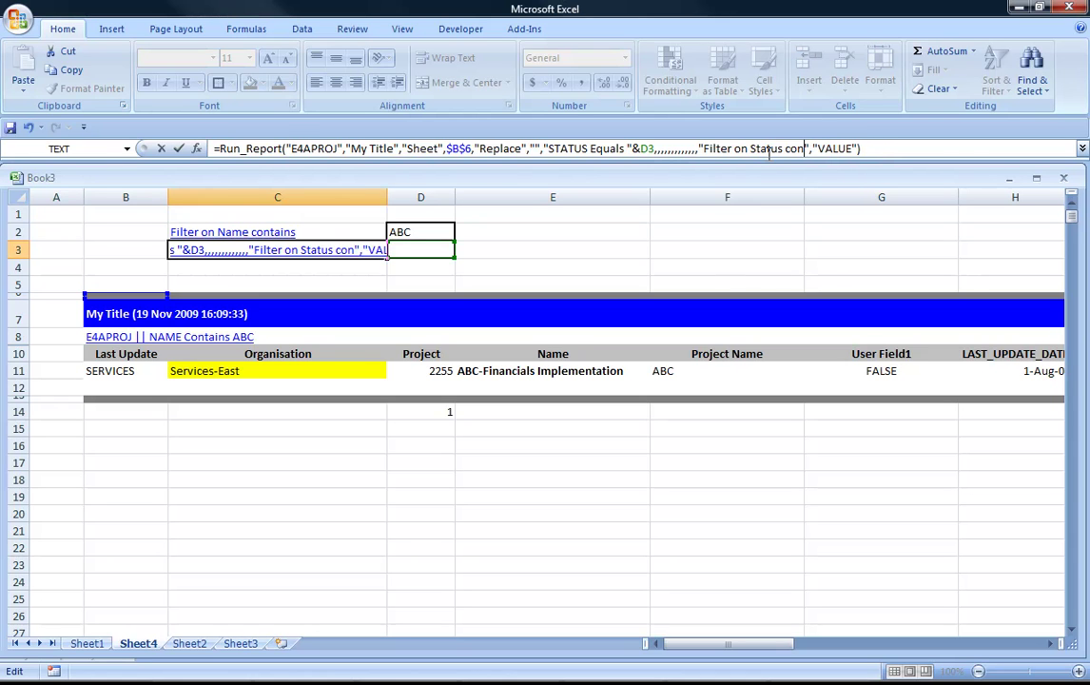
key("BackSpace")
key("BackSpace")
key("BackSpace")
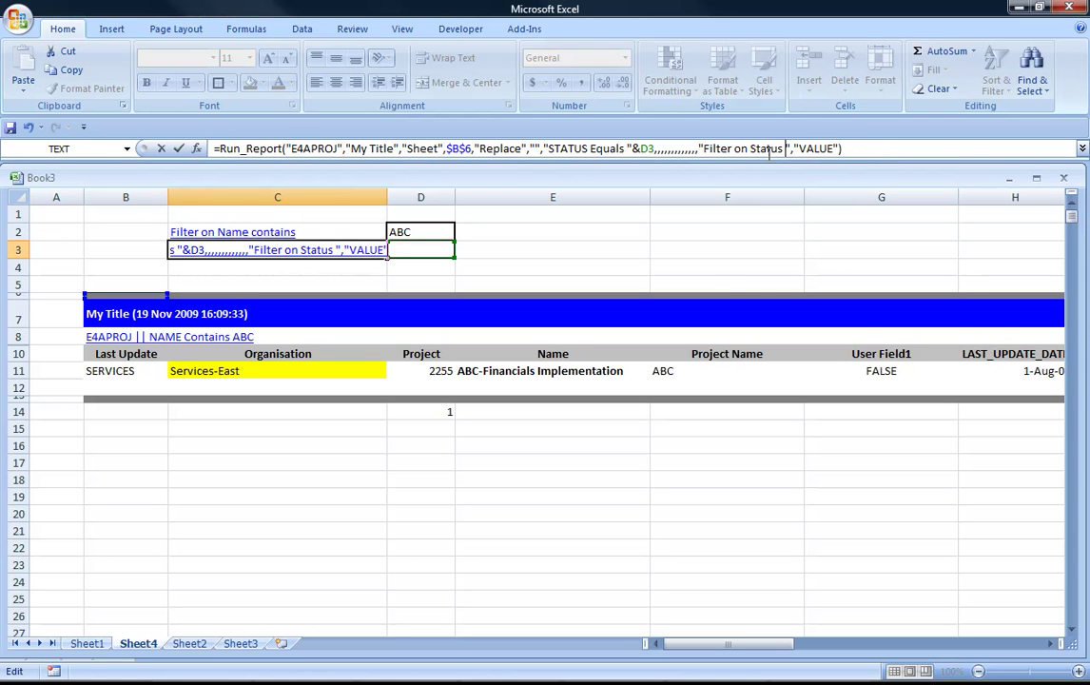
type("Equals")
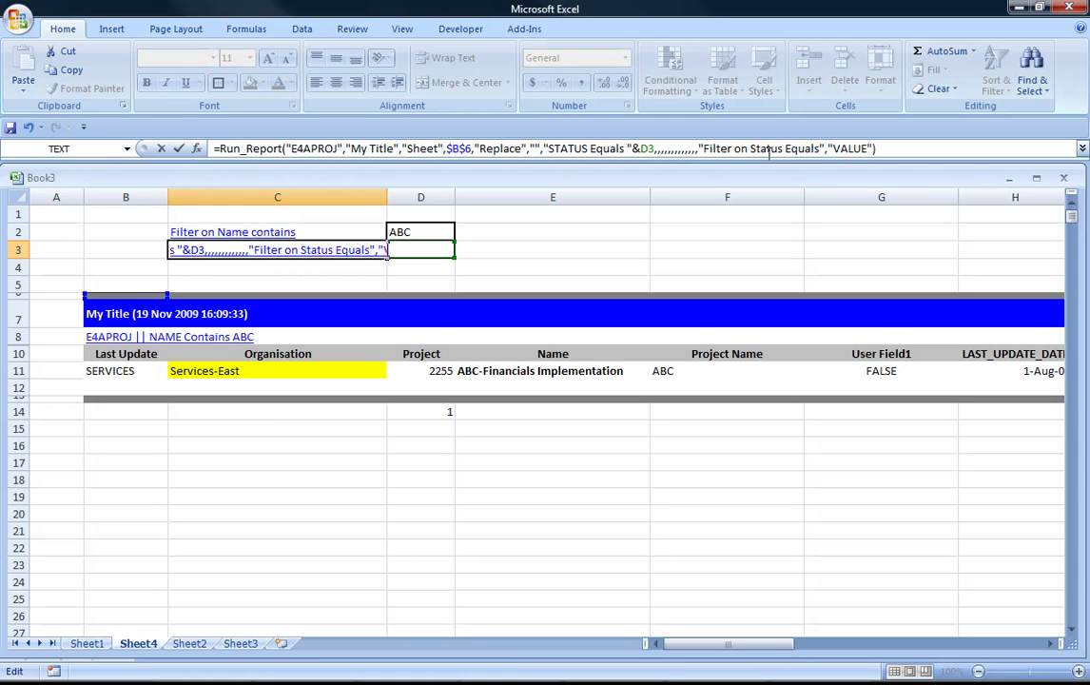
key("Return")
key("Up")
Enter APPROVED in cell D3 and try to run the status-filtered report from C3
left_click(442, 248)
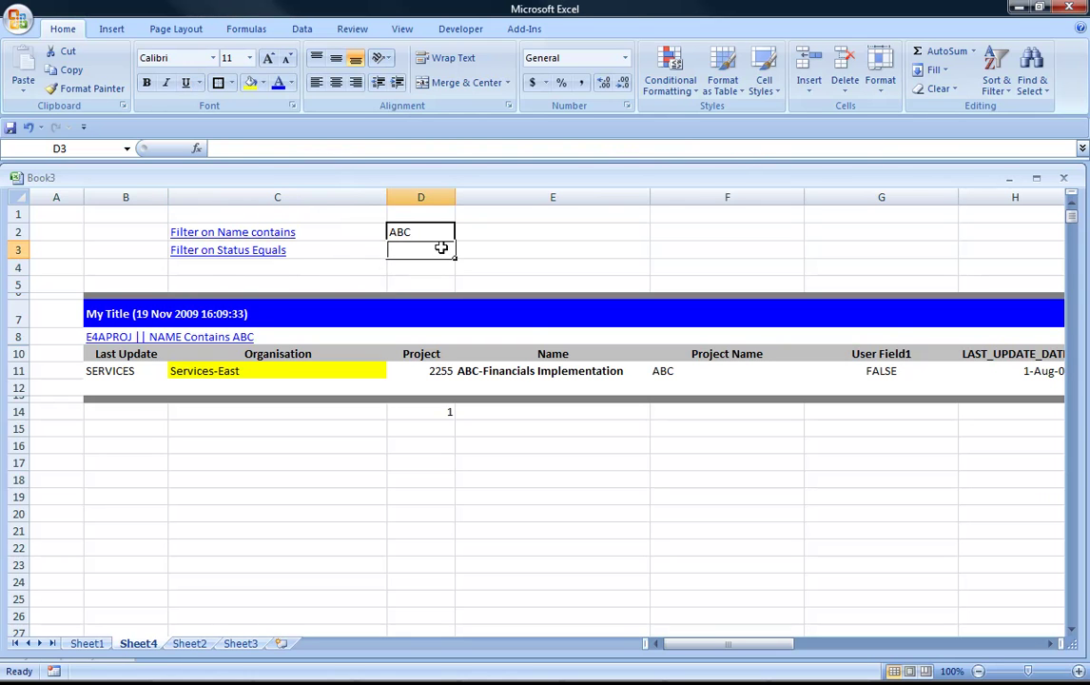
type("APPROVED")
left_click(576, 251)
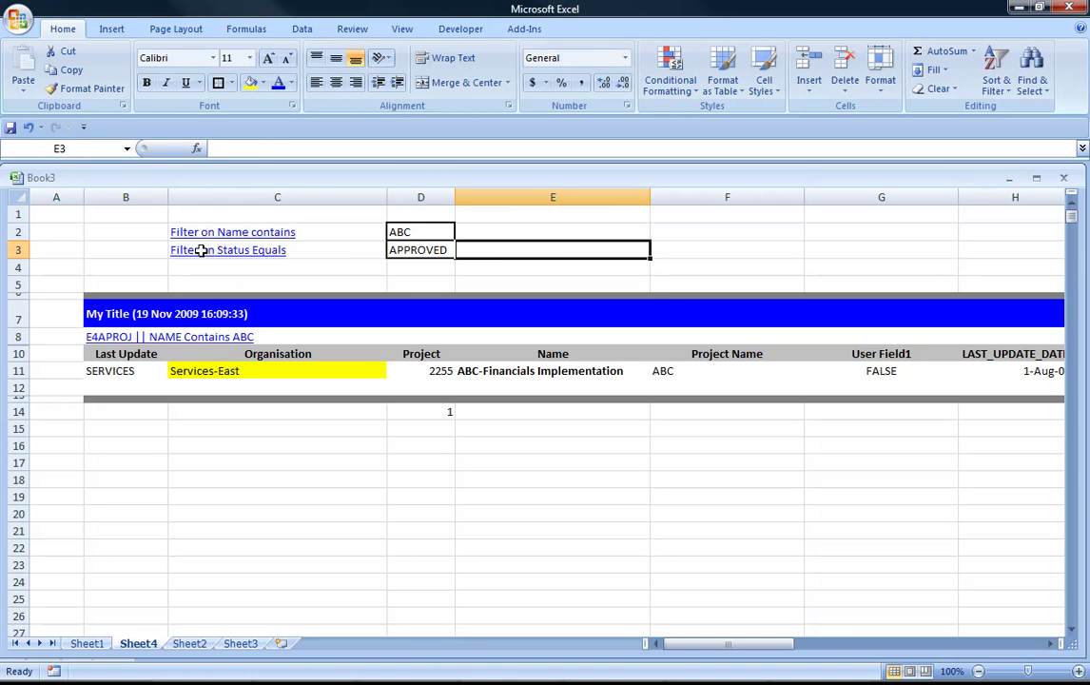
left_click(207, 249)
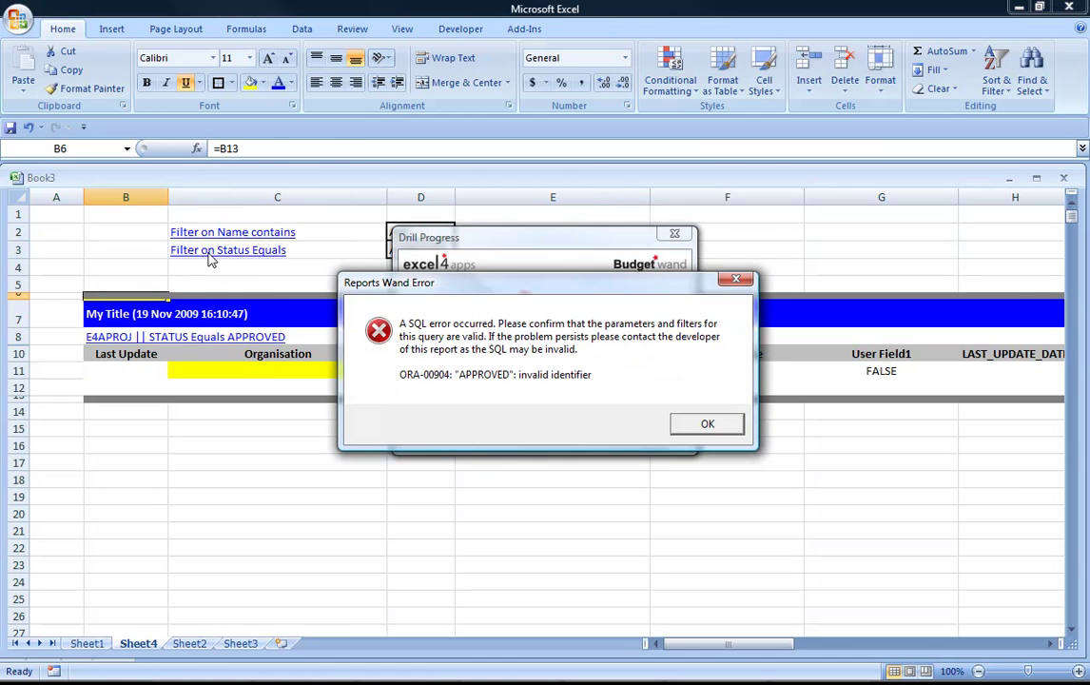
left_click(707, 425)
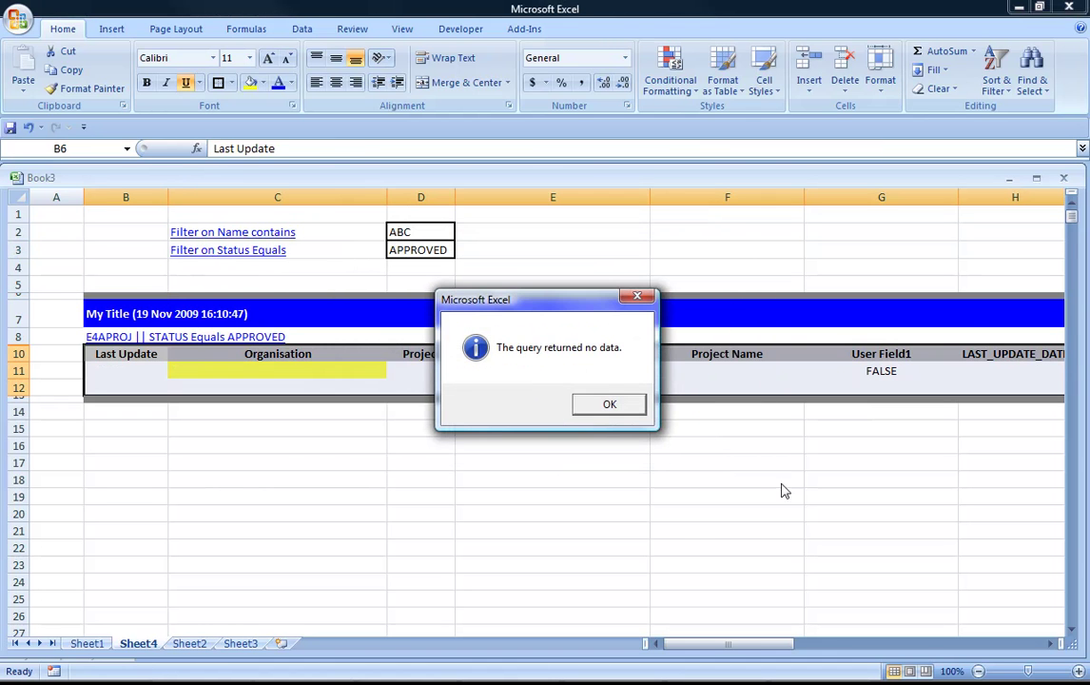
left_click(607, 403)
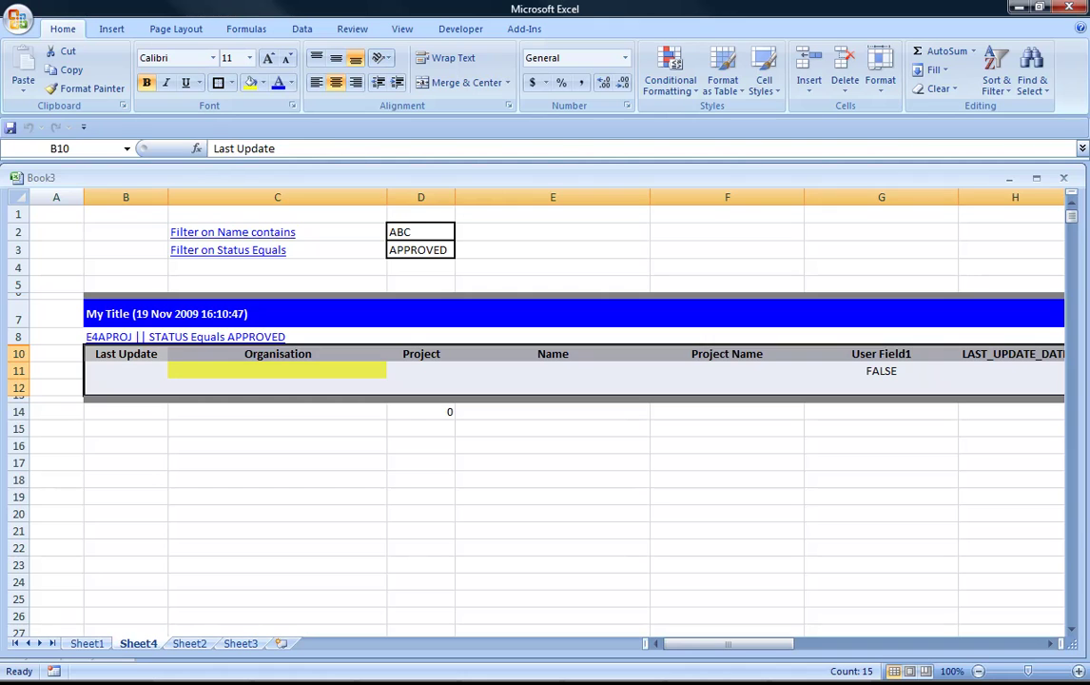
Unhide row 9, which holds the database field names above the report's column headings
left_click_drag(14, 335, 17, 346)
double_click(18, 348)
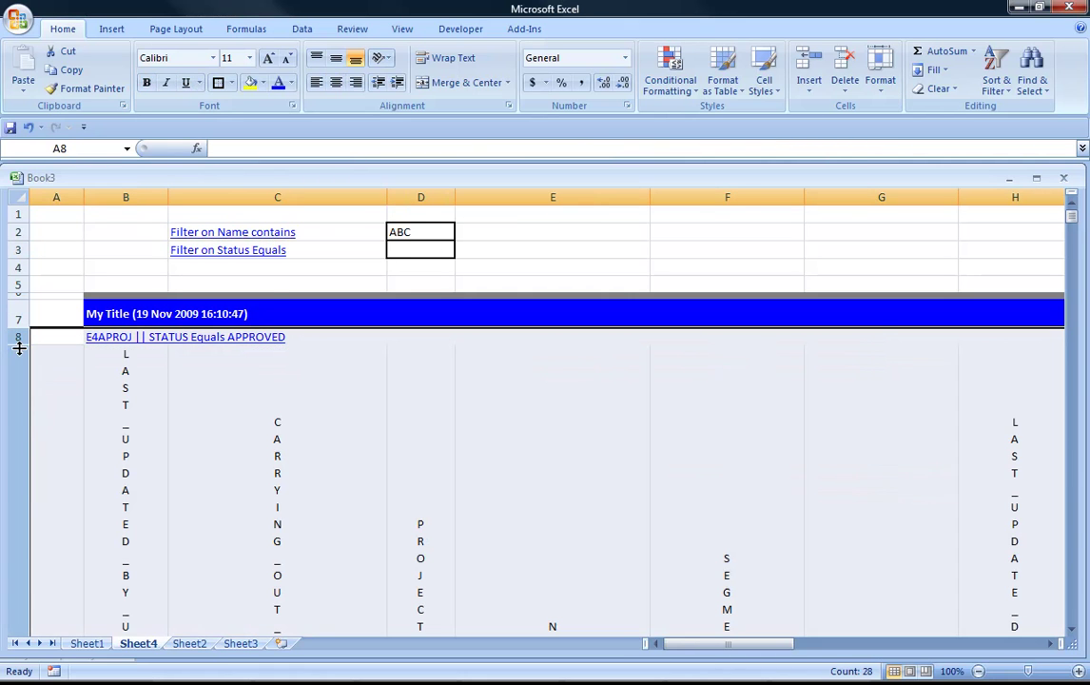
left_click(1072, 629)
left_click(1072, 629)
left_click(1072, 629)
left_click(1071, 629)
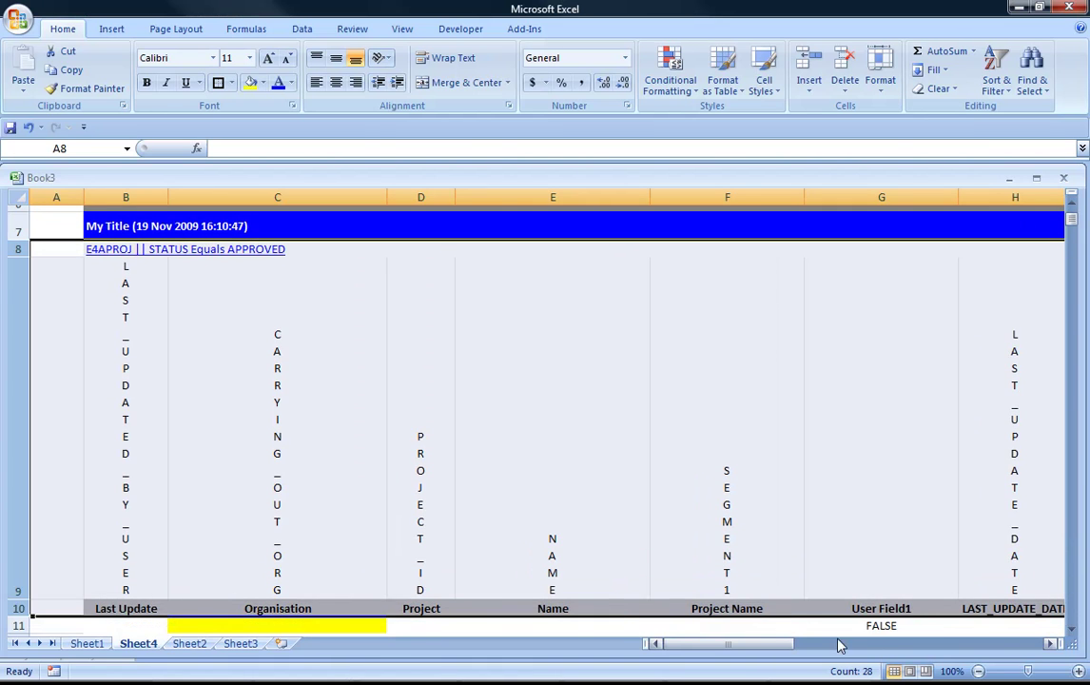
left_click_drag(761, 645, 797, 649)
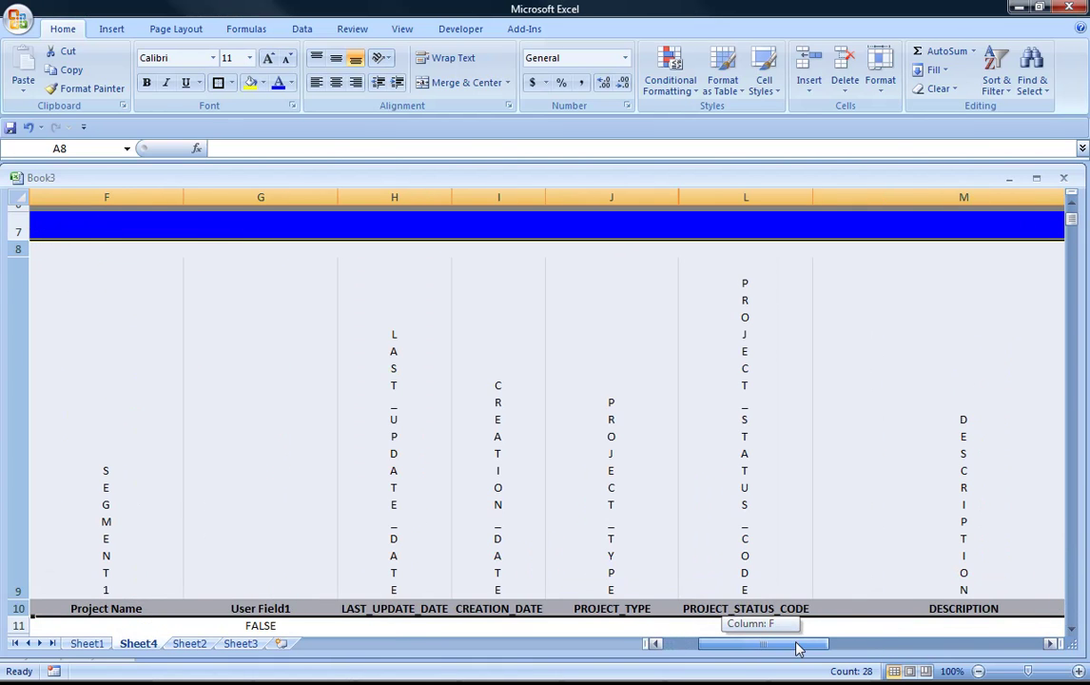
Copy the field name PROJECT_STATUS_CODE from cell L9
left_click(738, 544)
left_click_drag(347, 148, 176, 142)
left_click(210, 149)
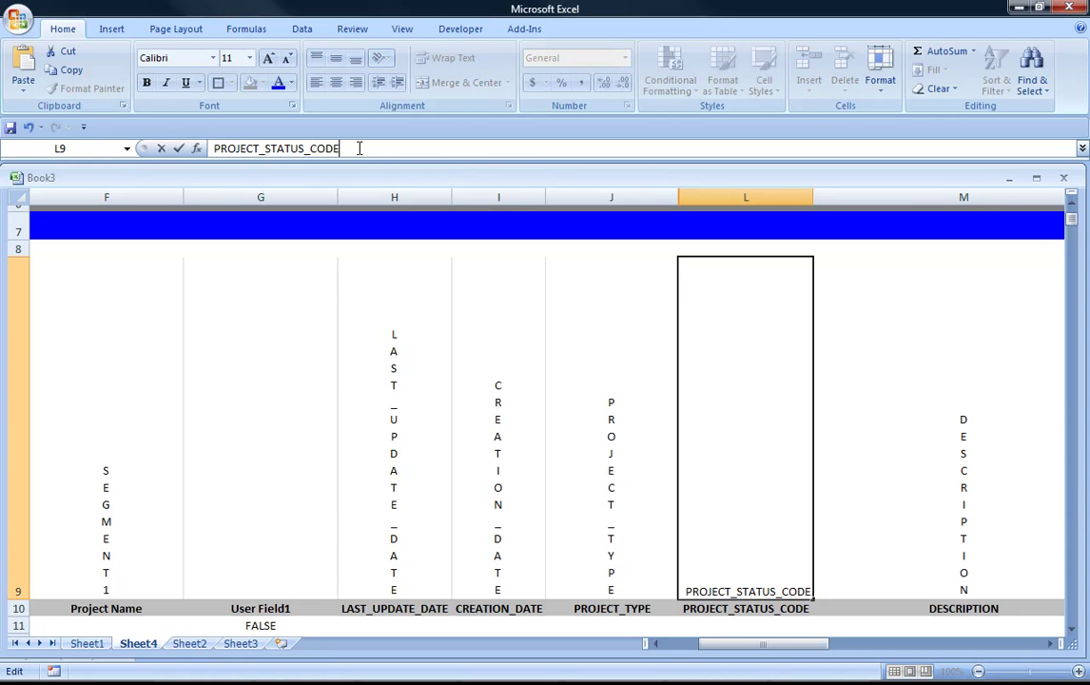
left_click_drag(360, 148, 170, 143)
key("ctrl+c")
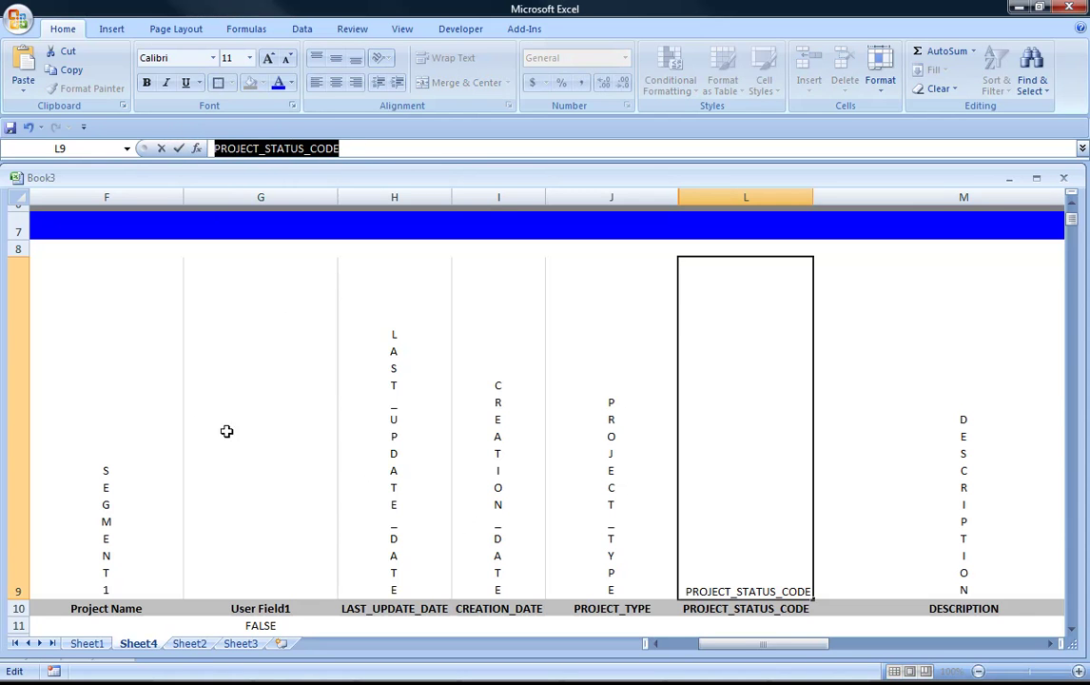
left_click(125, 379)
Replace STATUS in the filter argument of the C3 formula with the copied PROJECT_STATUS_CODE
key("Up")
key("Up")
key("Up")
key("Up")
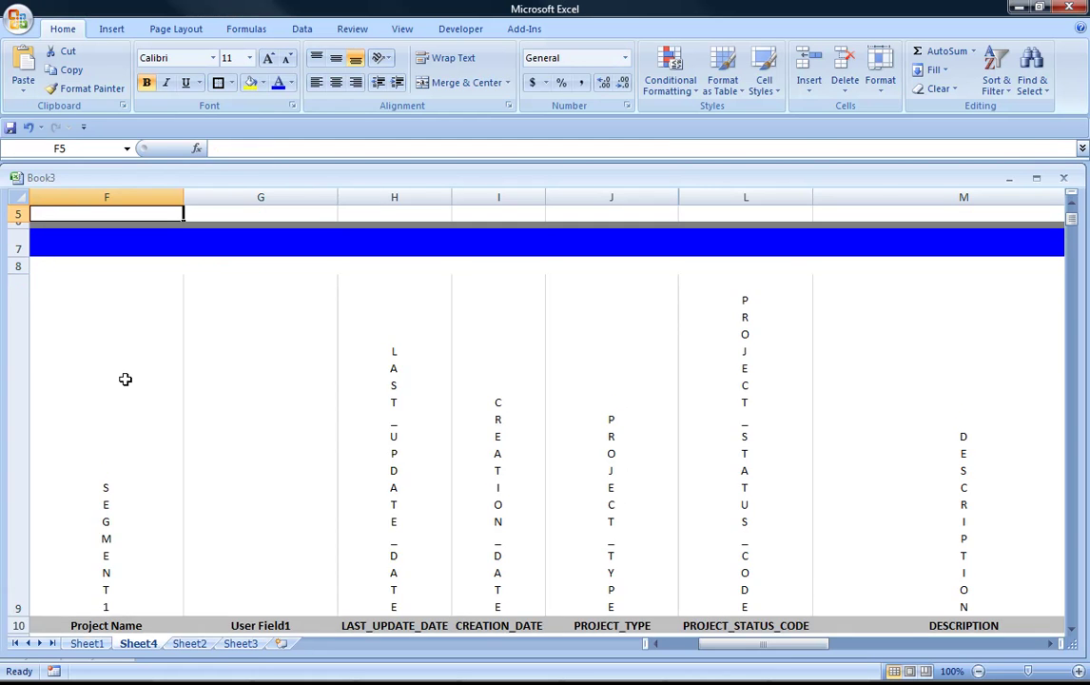
key("Left")
key("Up")
key("Left")
key("Left")
key("Left")
key("Left")
key("Up")
key("Up")
key("Up")
key("Down")
key("Down")
key("Right")
key("Right")
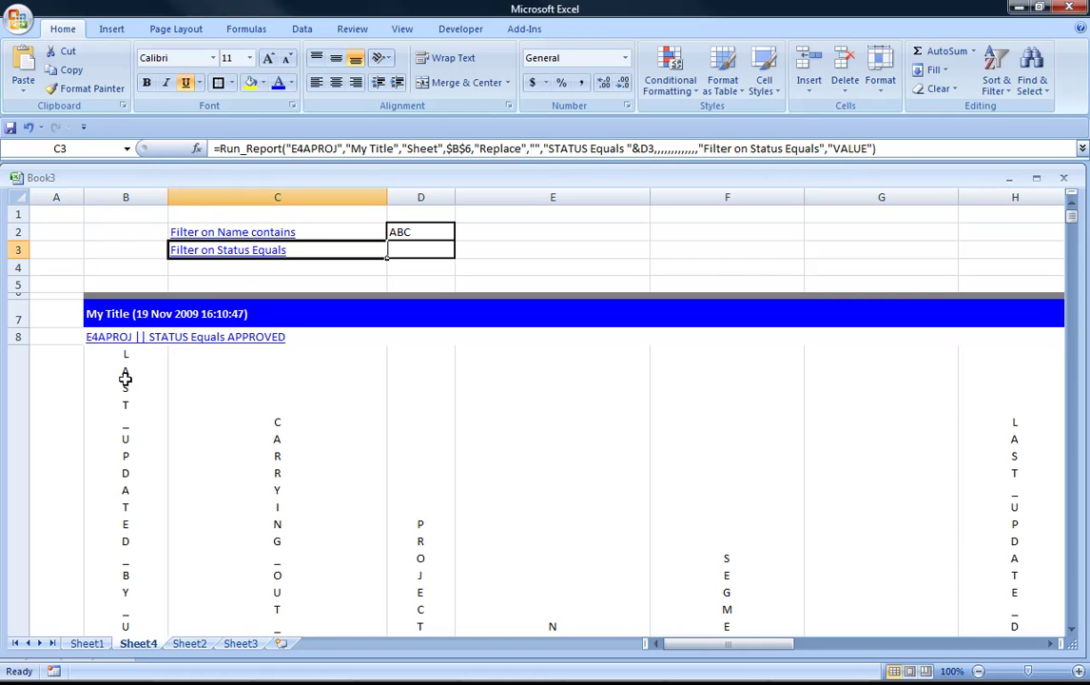
left_click_drag(589, 152, 549, 153)
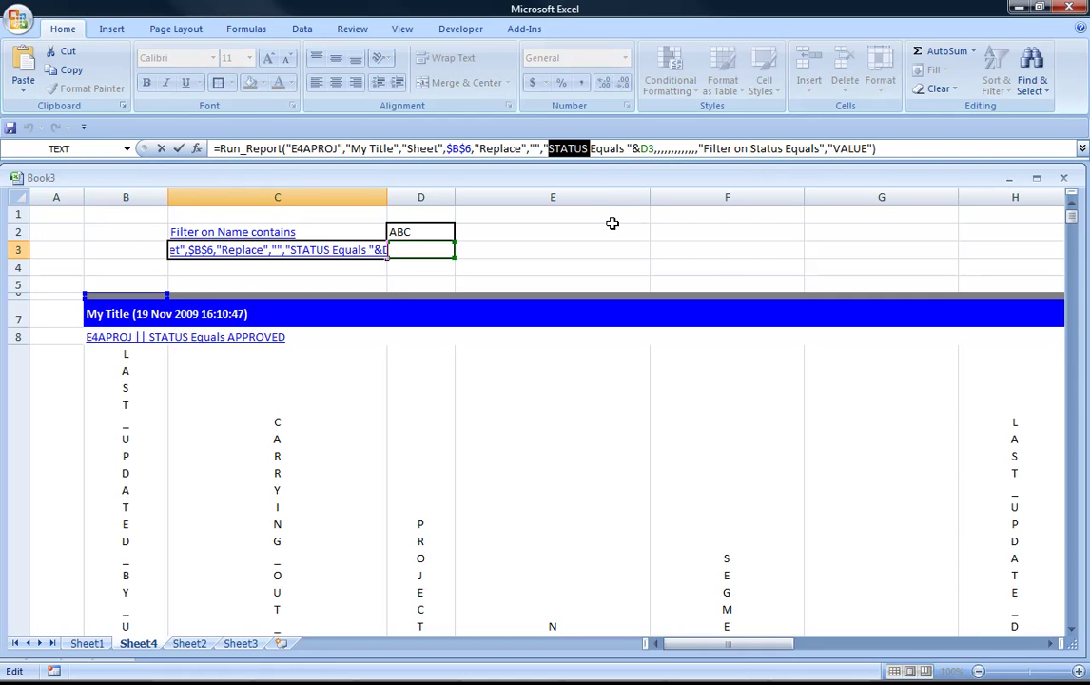
key("ctrl+v")
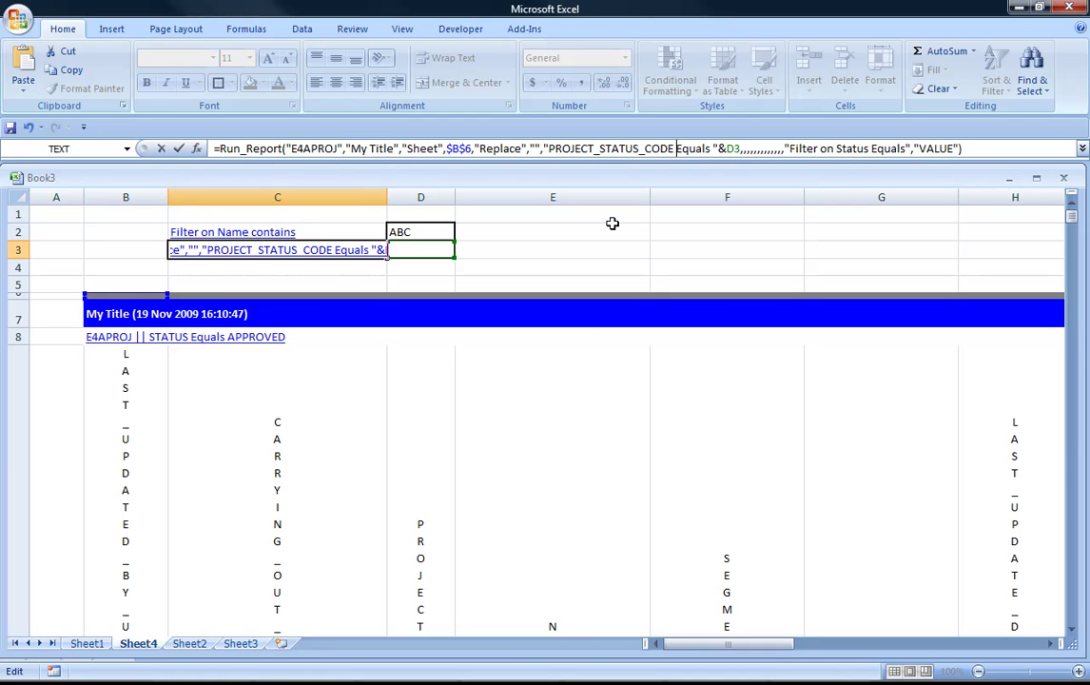
key("Return")
Enter APPROVED in cell D3 as the status filter value
key("Up")
key("Right")
type("A")
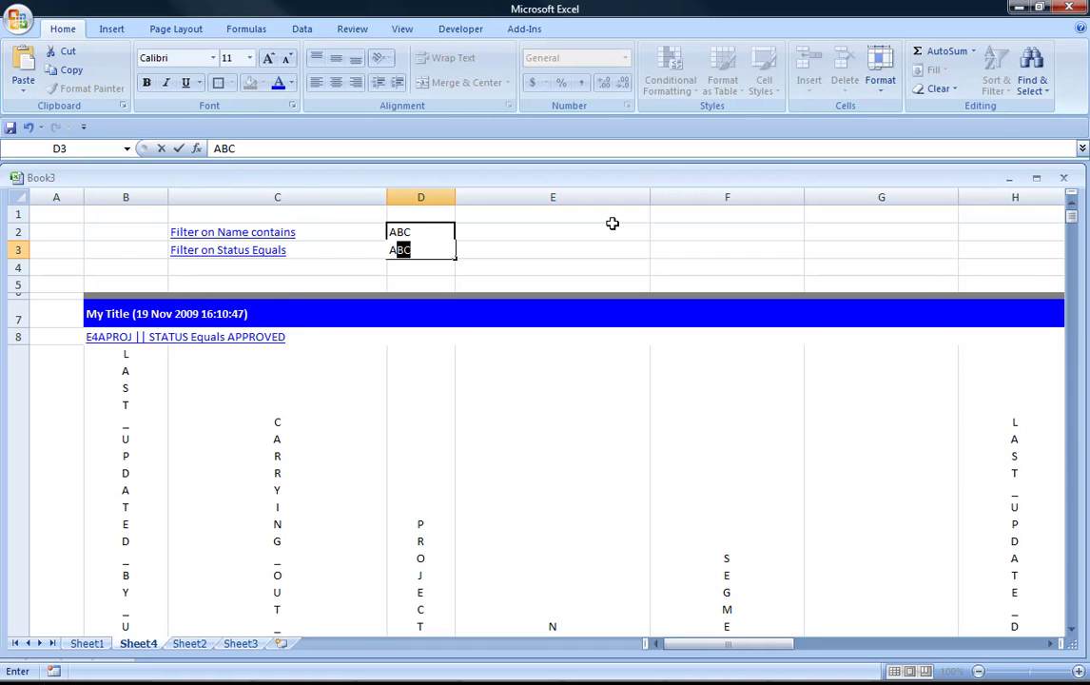
type("PPROVED")
key("Return")
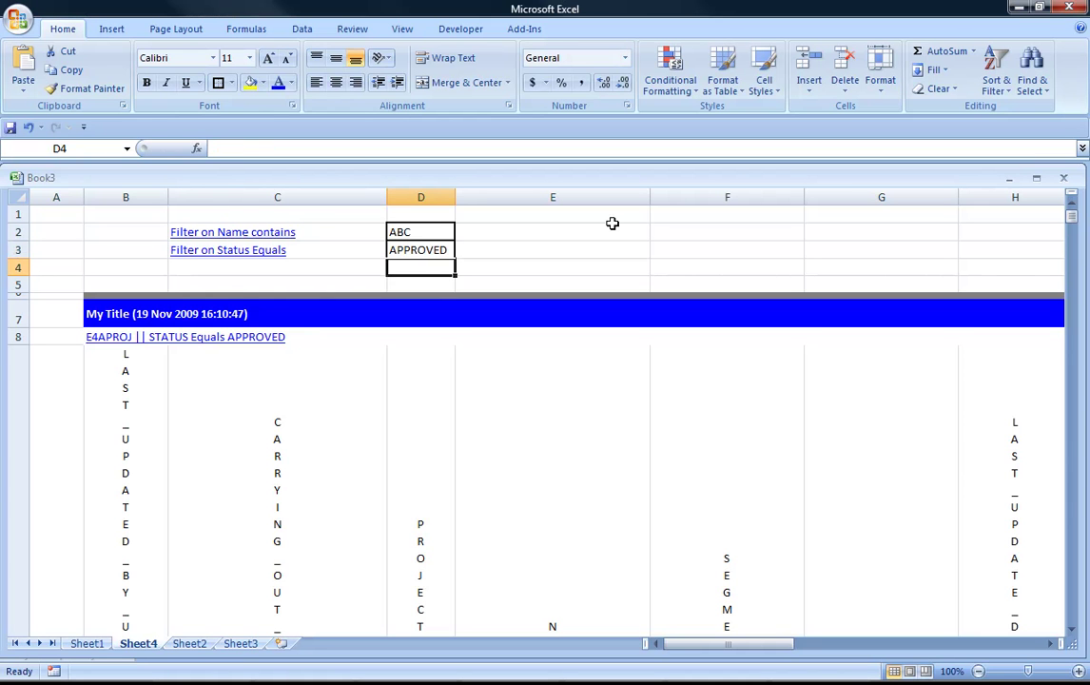
Run the Filter on Status Equals report from the link in cell C3
left_click(216, 249)
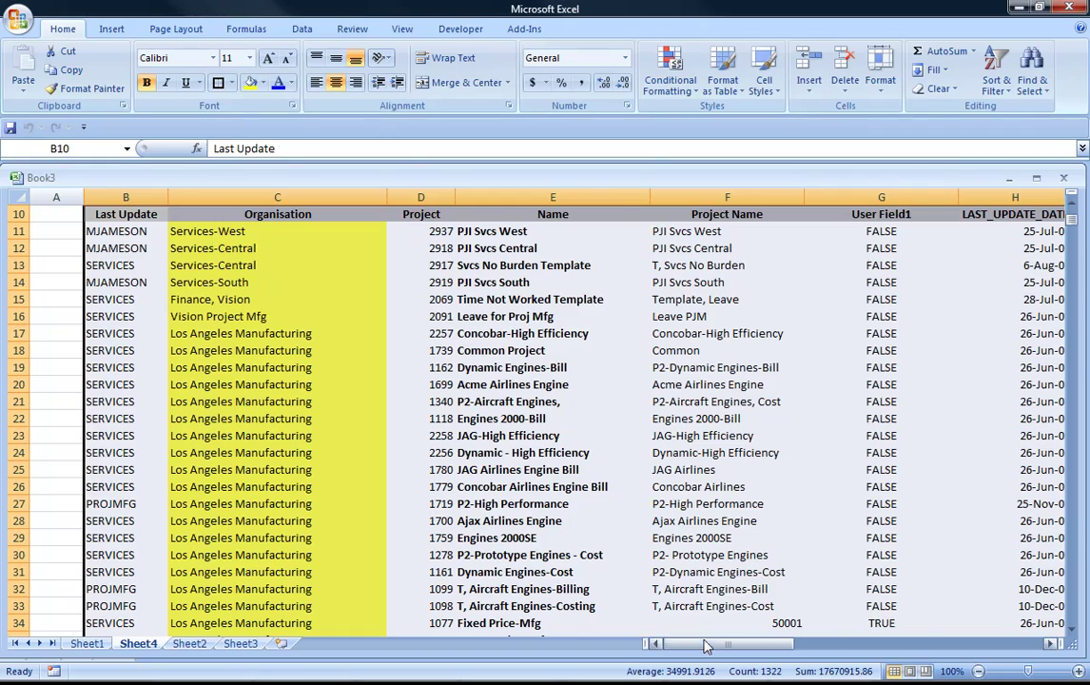
left_click_drag(704, 648, 729, 641)
Set Filter2 of the Run_Report function in cell C4 to "NAME contains "&D2
left_click(321, 265)
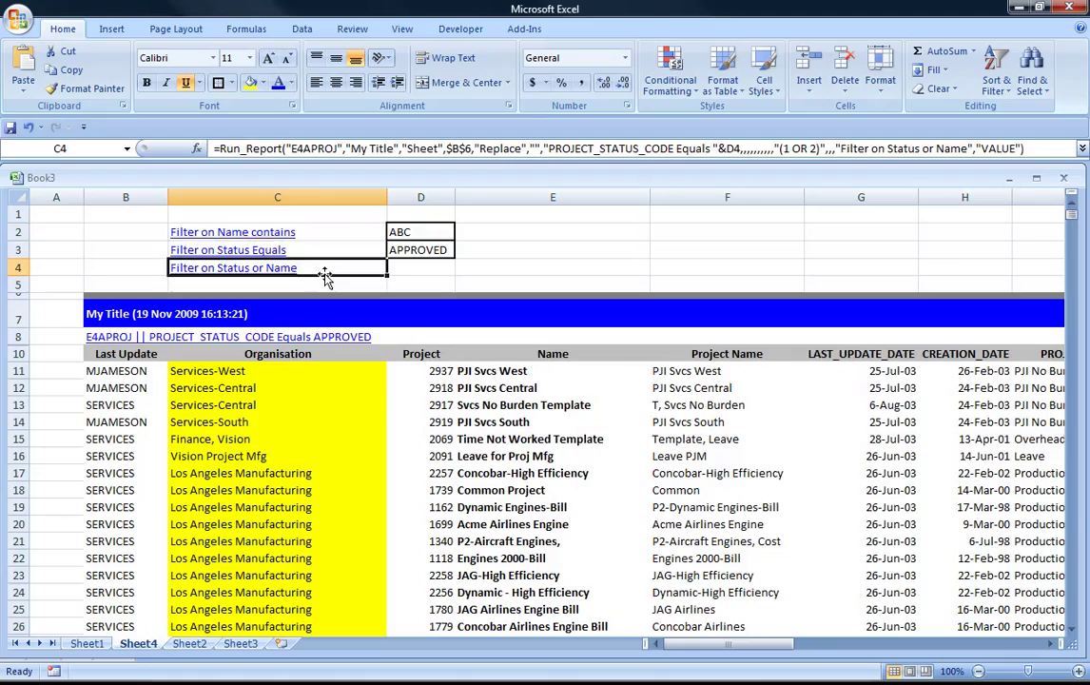
left_click(197, 150)
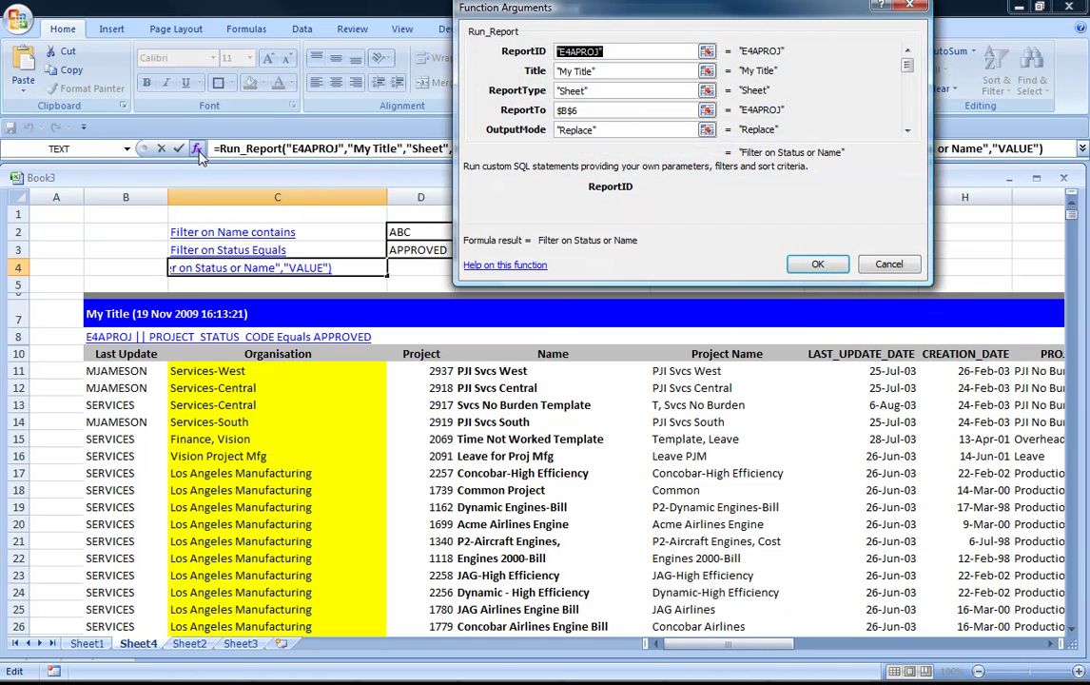
double_click(907, 133)
left_click(907, 134)
left_click(609, 130)
type("NAME contains \"&D2")
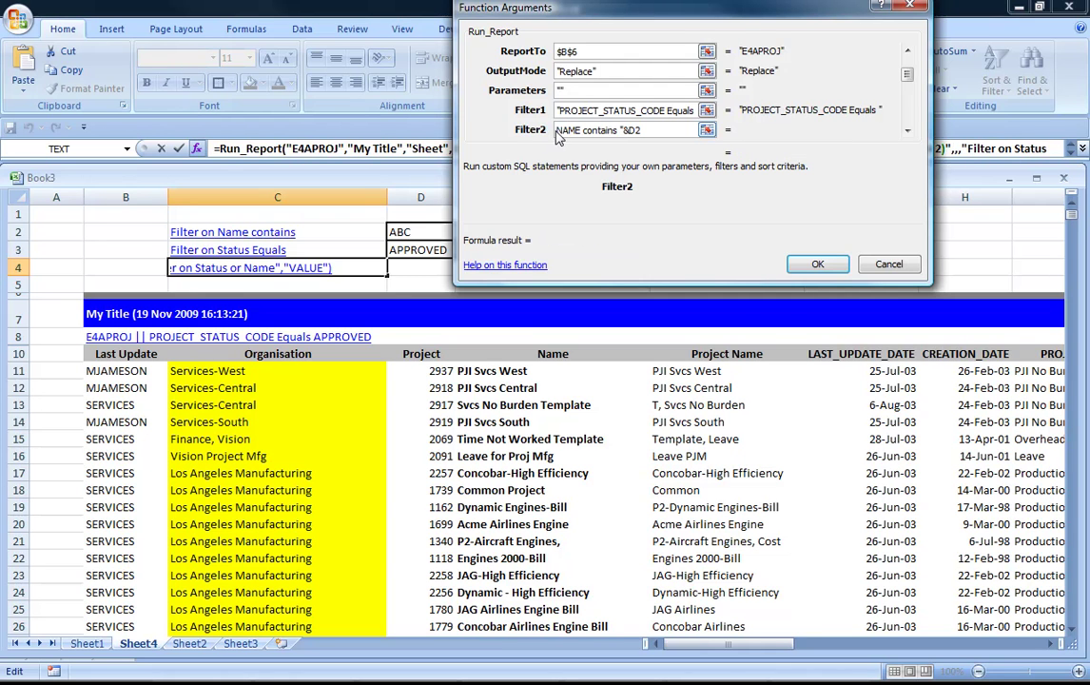
left_click(559, 130)
type("\"")
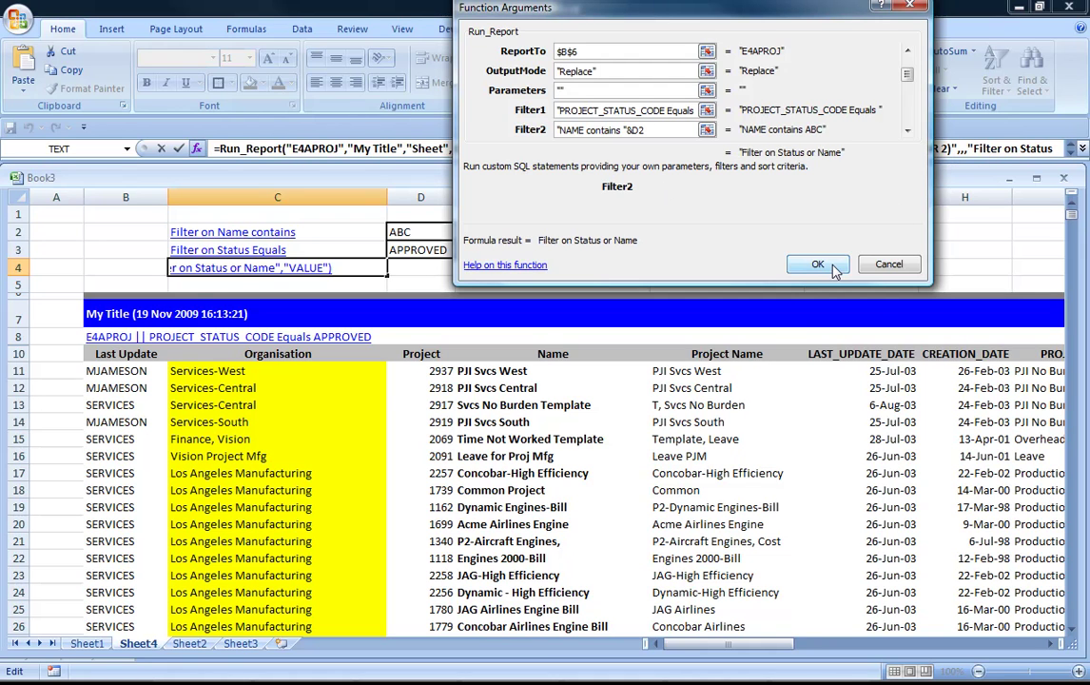
Check the Advanced argument "(1 OR 2)", accept the C4 function arguments and run the Filter on Status or Name report
left_click_drag(909, 133, 912, 139)
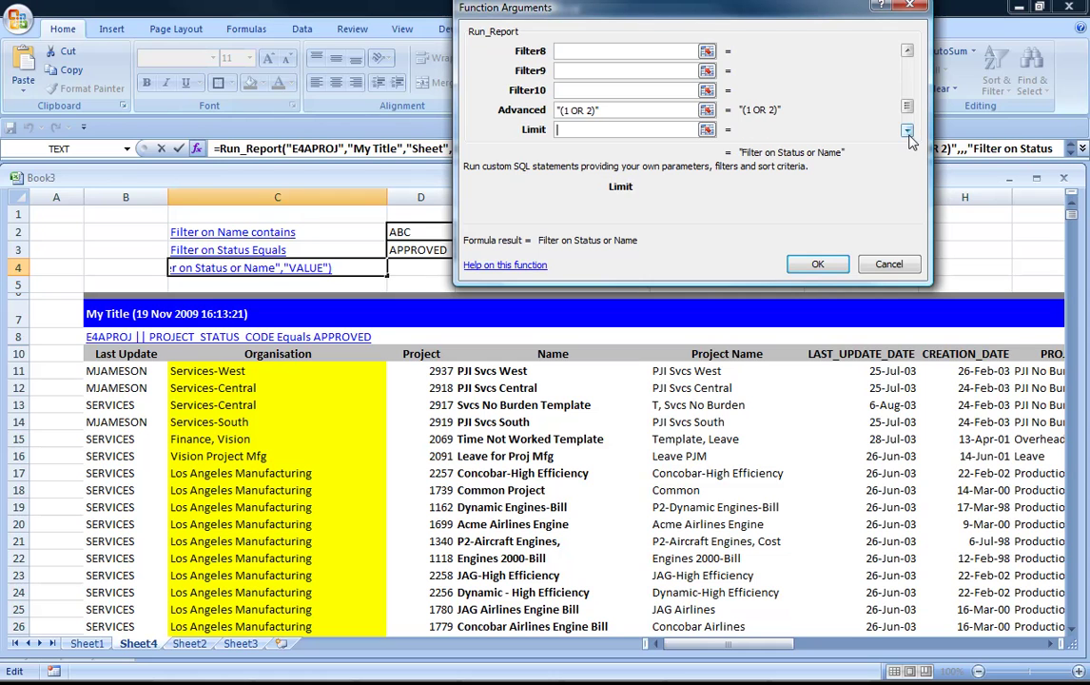
left_click(653, 109)
left_click(818, 264)
left_click(240, 265)
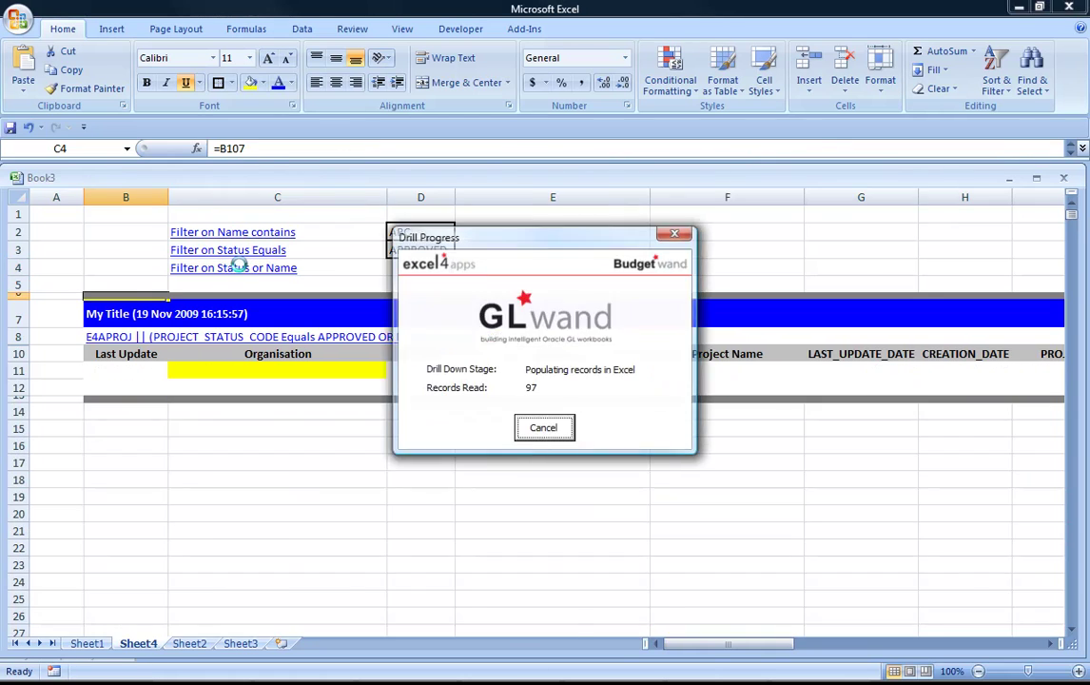